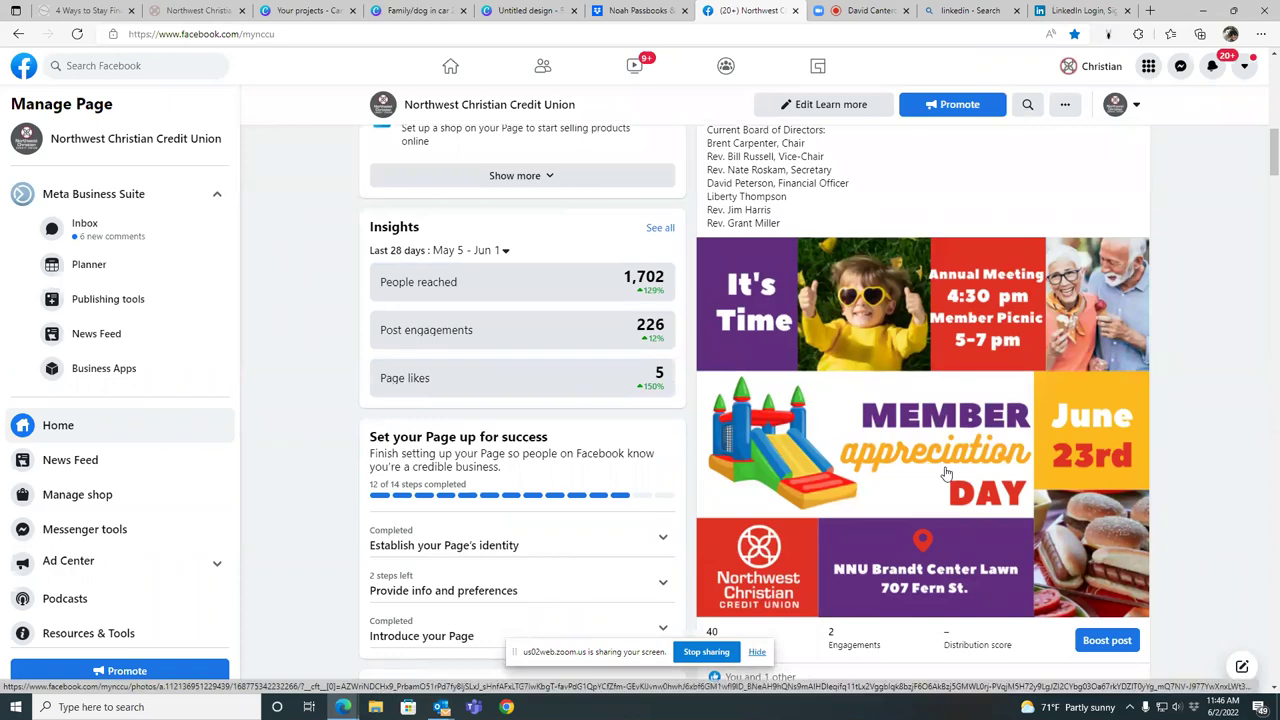
scroll(947, 473, down, 7)
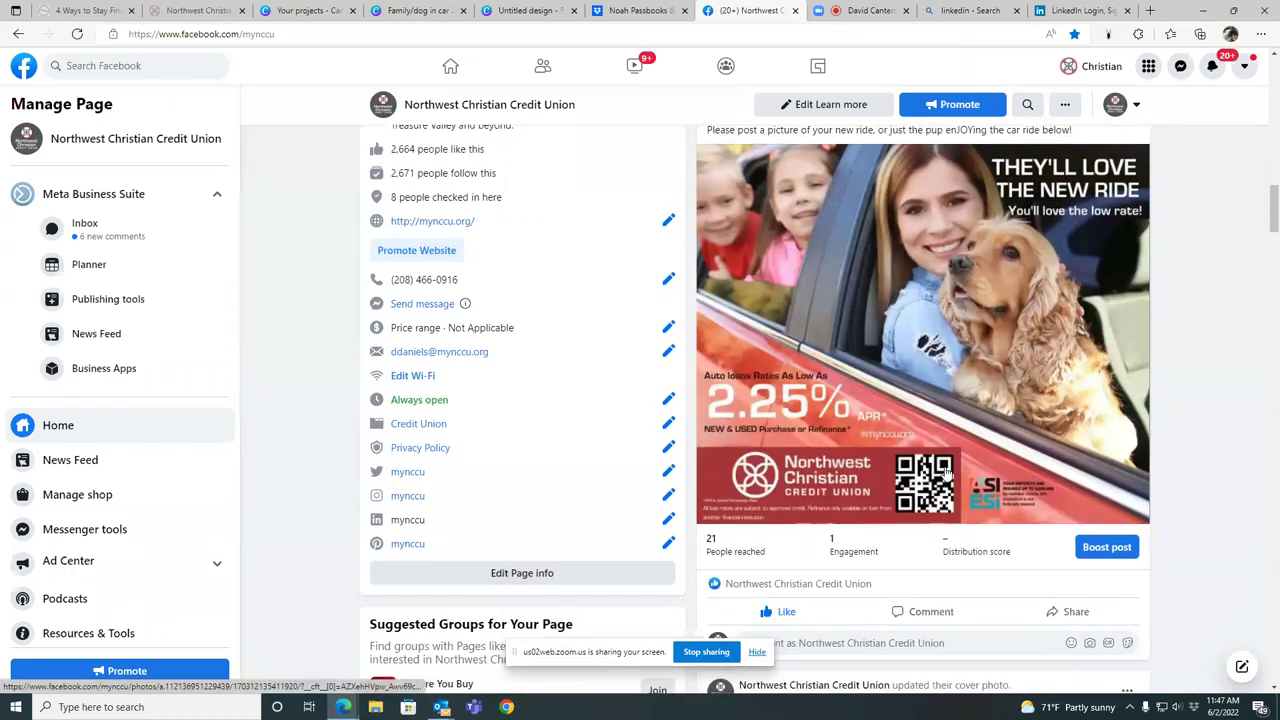
scroll(947, 470, up, 5)
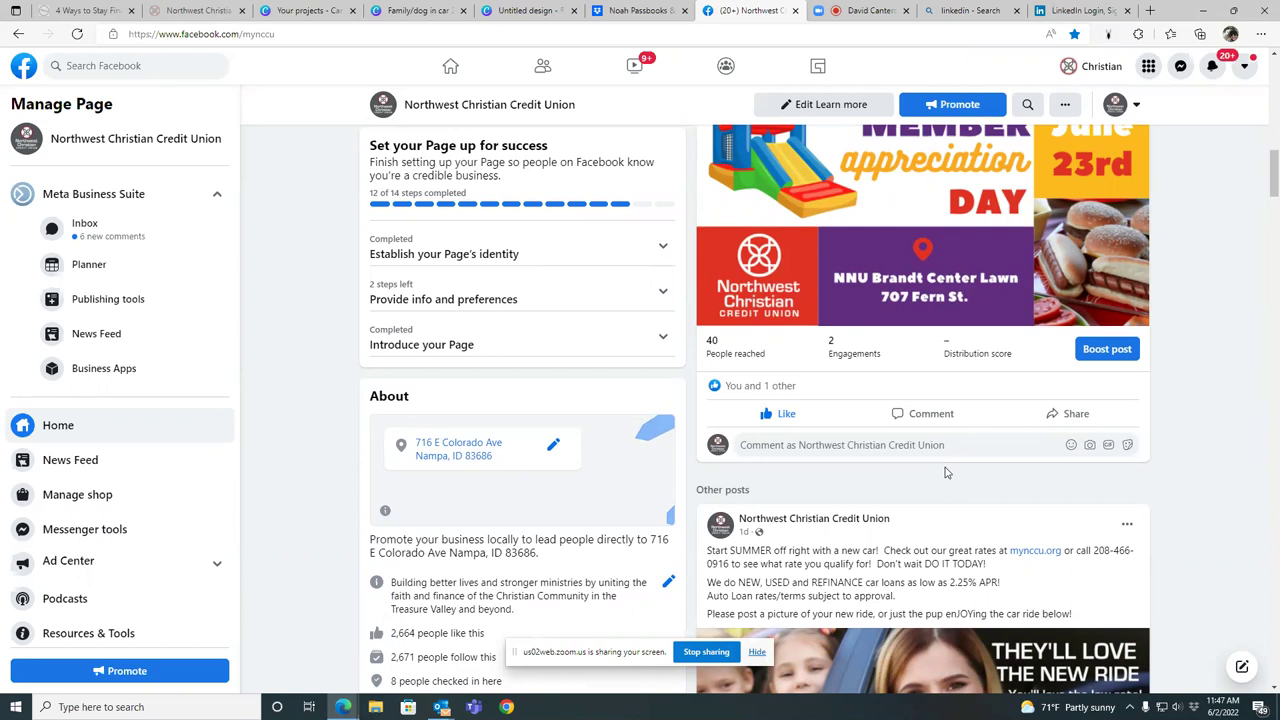
scroll(947, 472, up, 3)
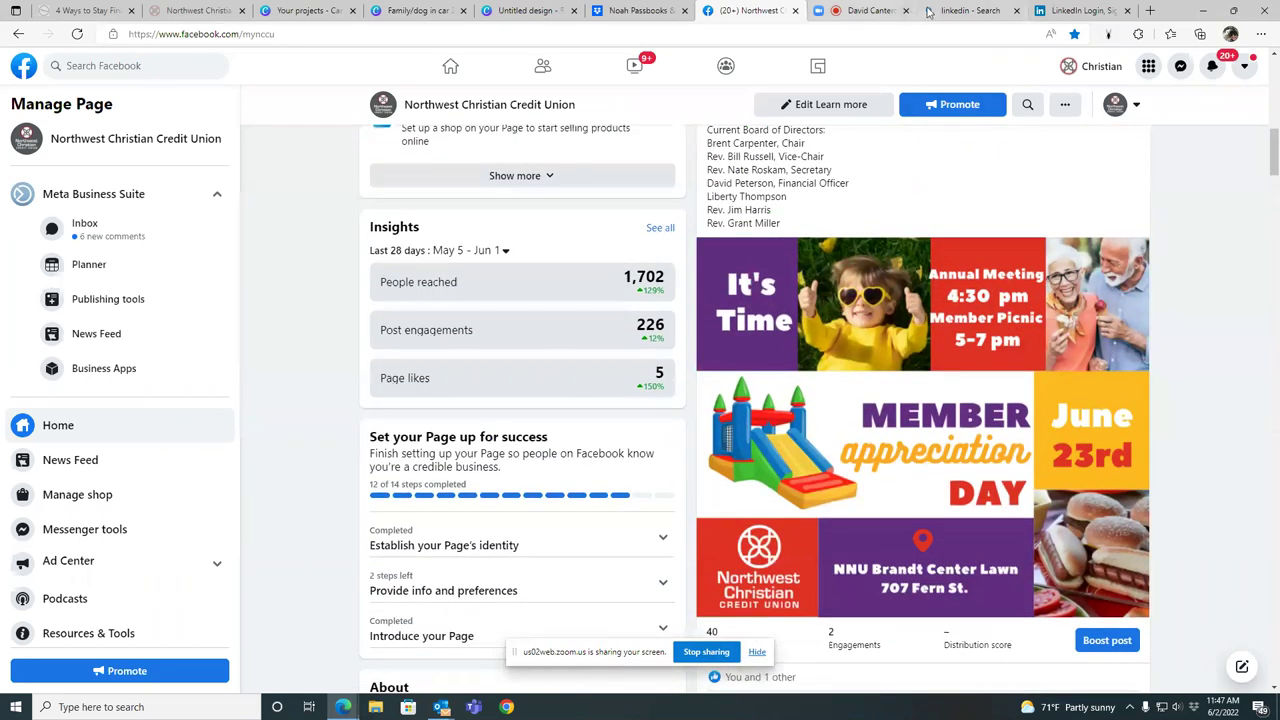
- Close the LinkedIn login page and open Ads Manager from the saved favorites
click(1074, 14)
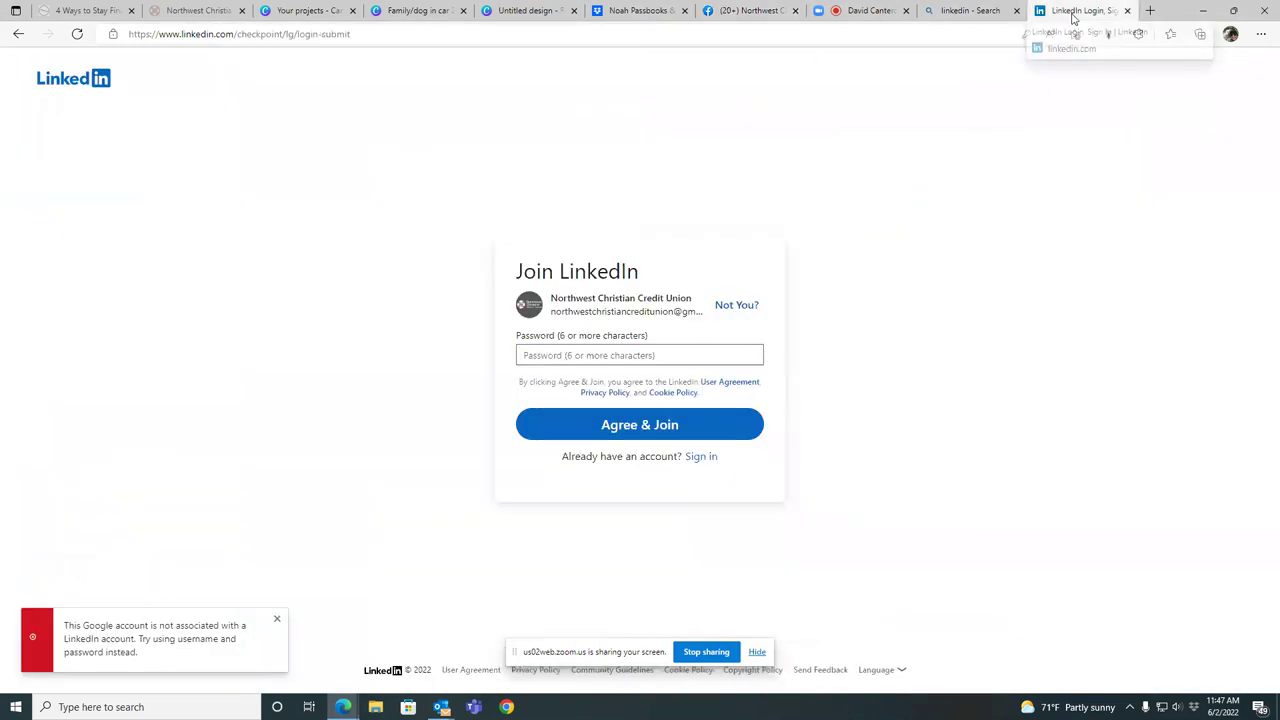
click(1126, 11)
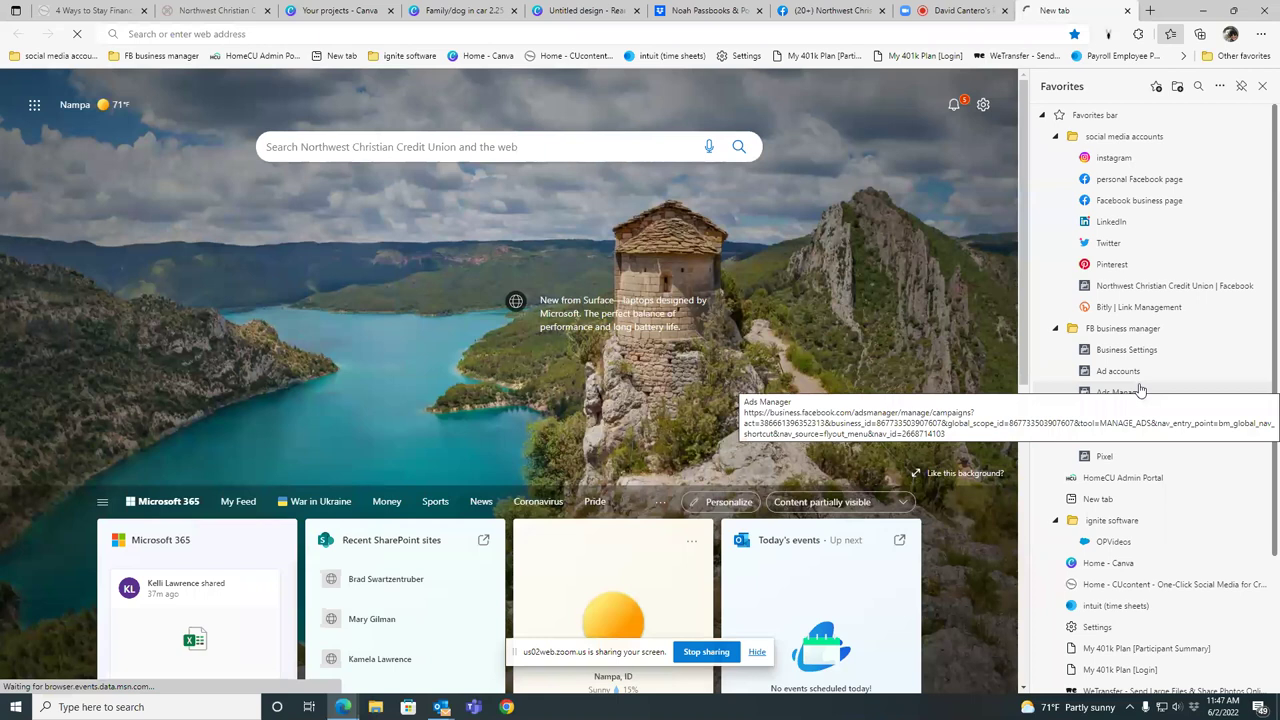
click(1133, 374)
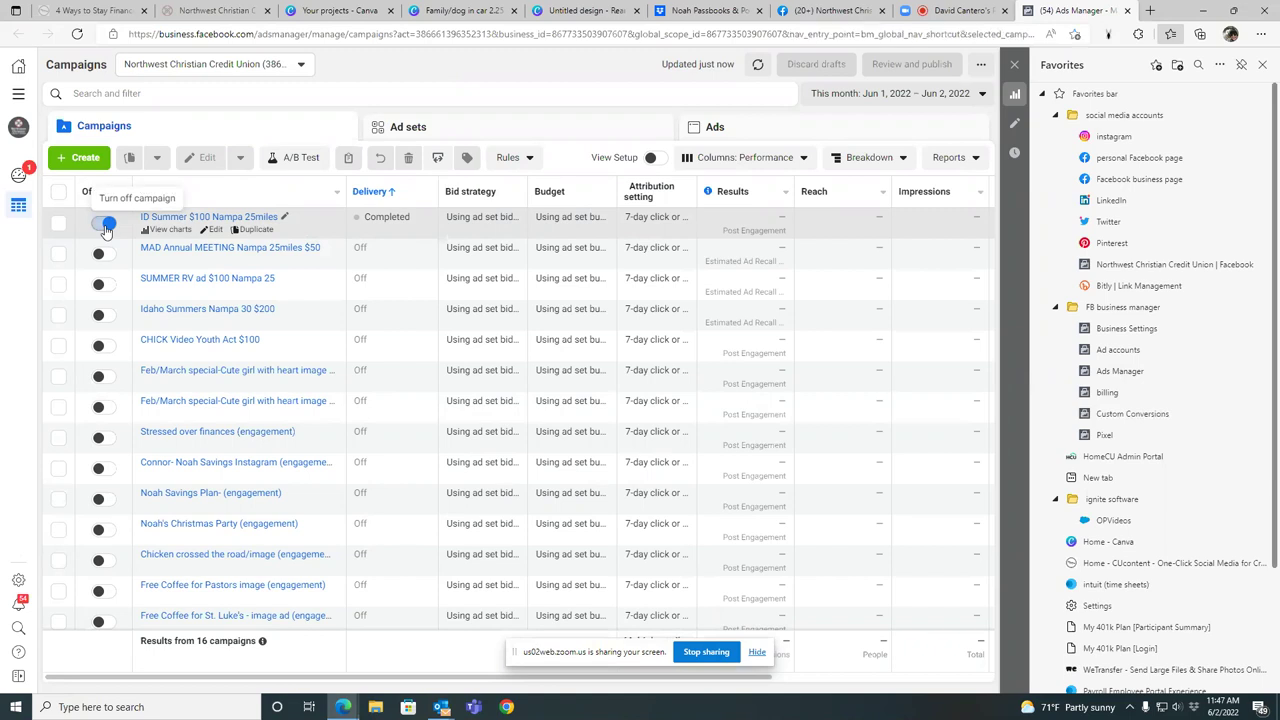
- Turn off the ID Summer $100 Nampa 25miles campaign together with its ad set and ad, and clear all selections
click(107, 226)
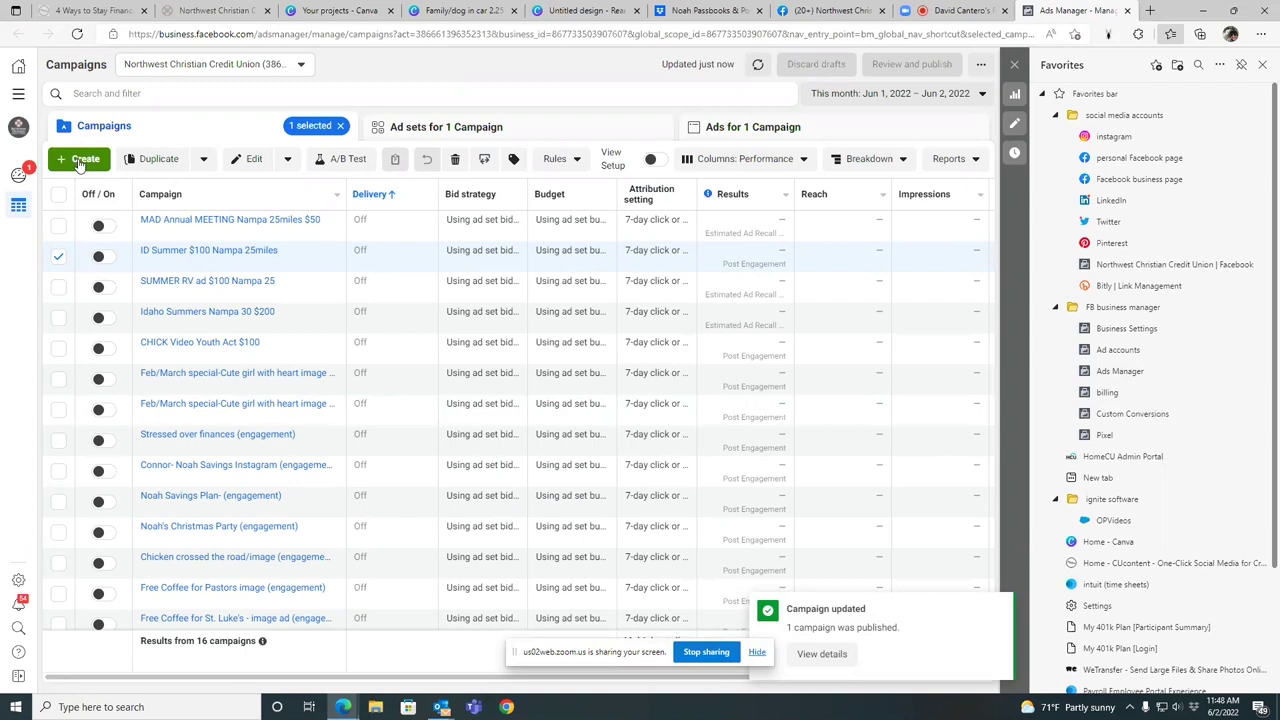
click(518, 131)
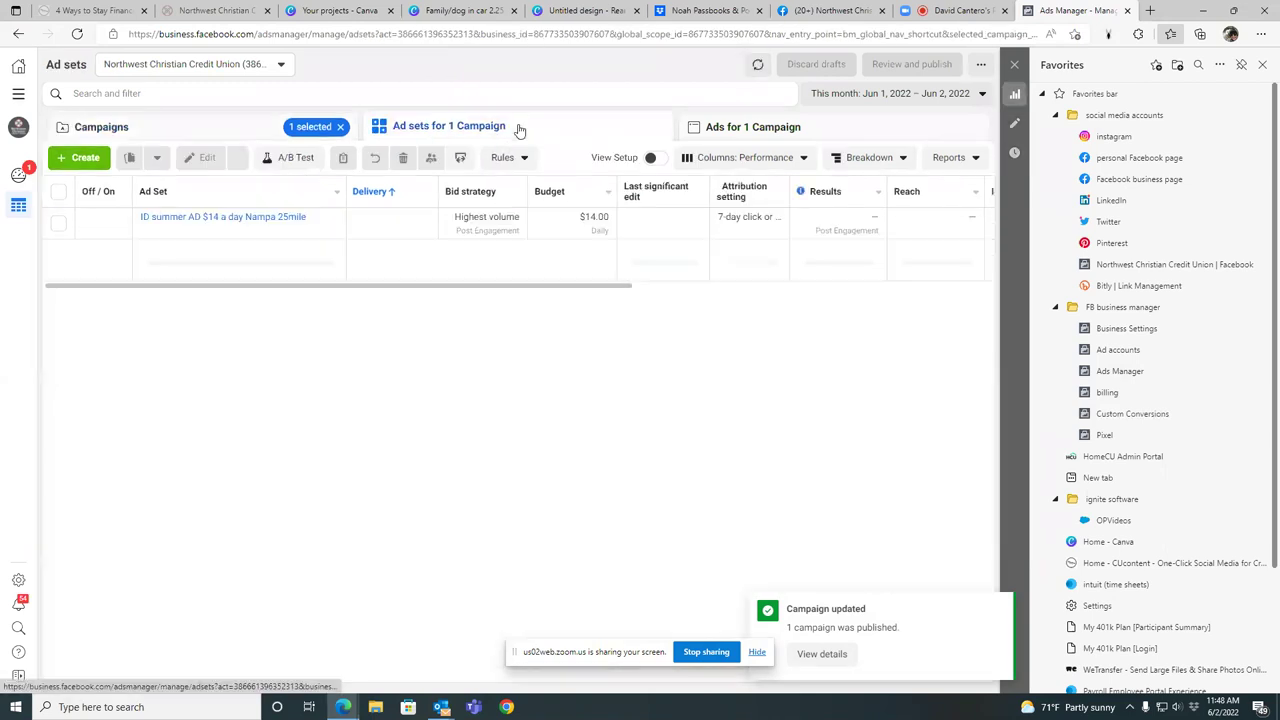
click(104, 224)
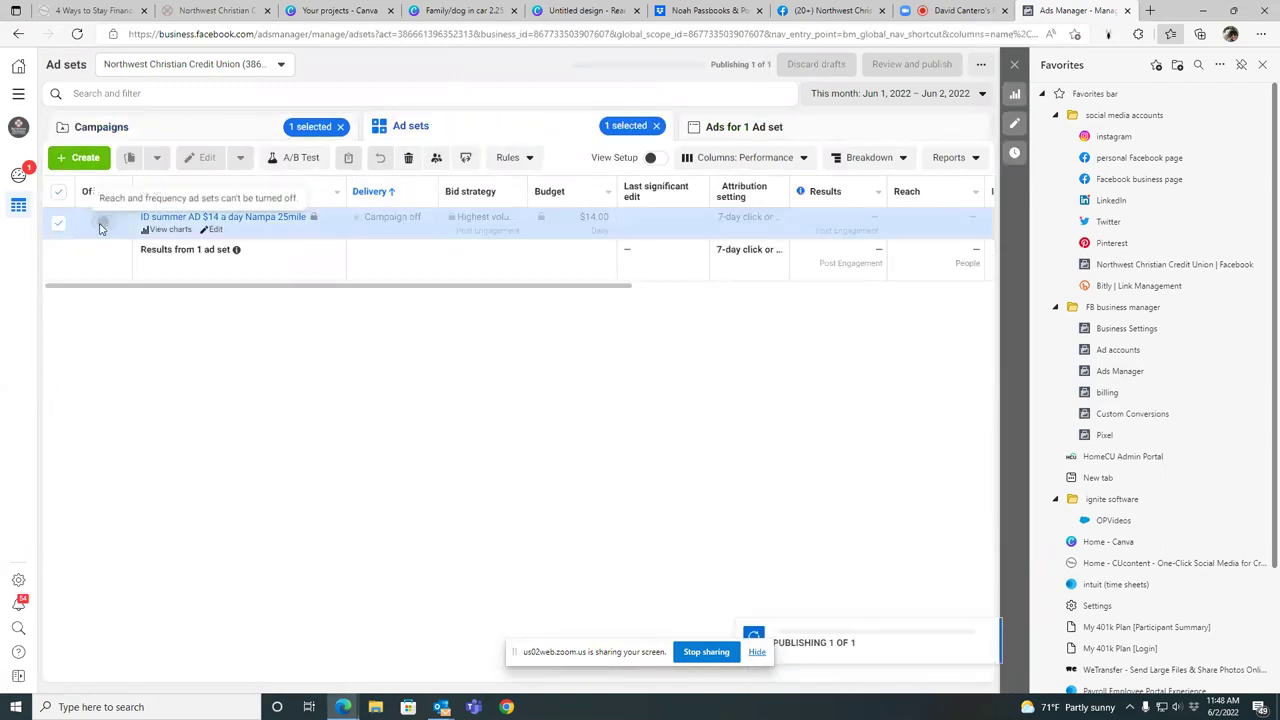
click(766, 131)
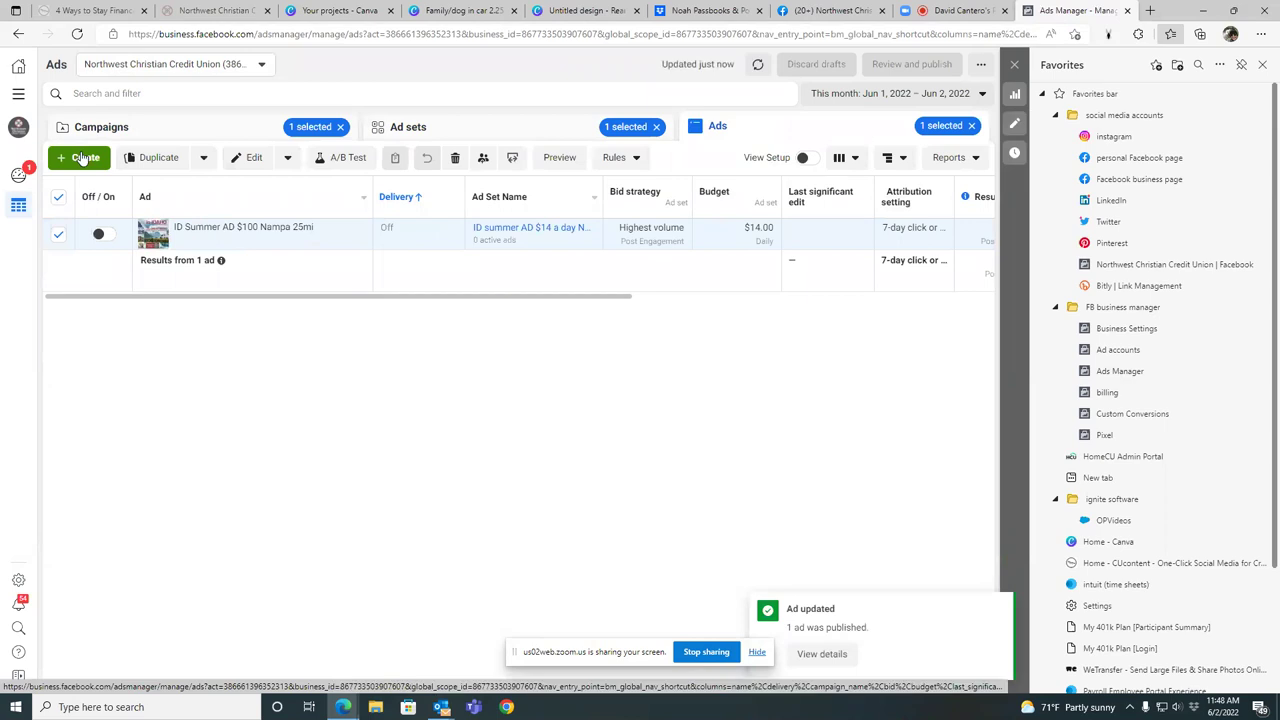
click(341, 127)
click(656, 126)
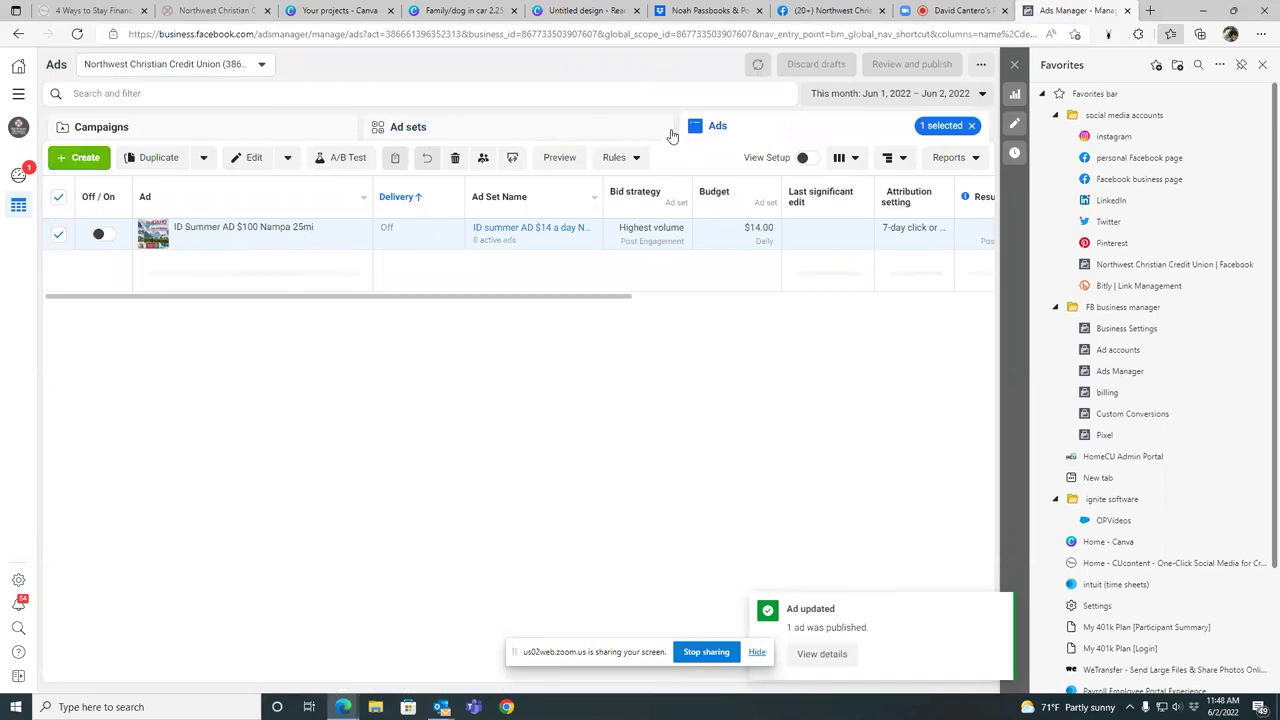
click(971, 125)
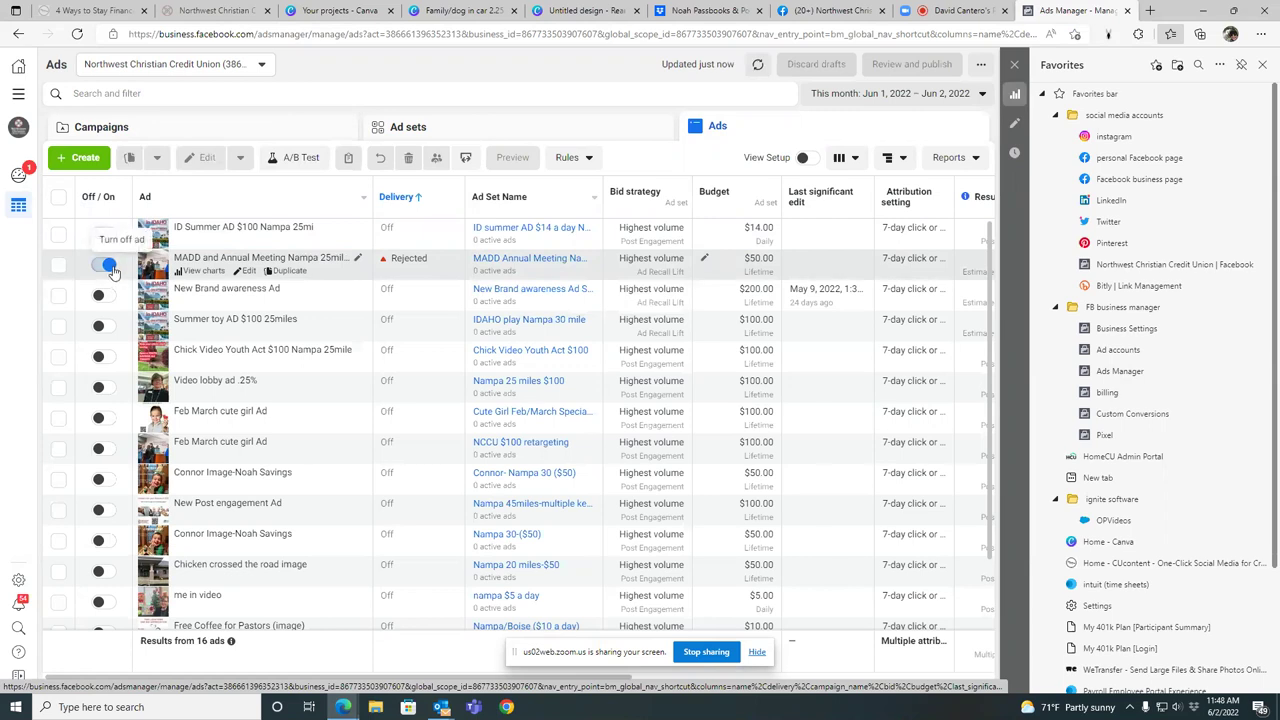
- Turn off the MADD and Annual Meeting Nampa 25mile ad and its $50 ad set, leaving both deselected
click(109, 266)
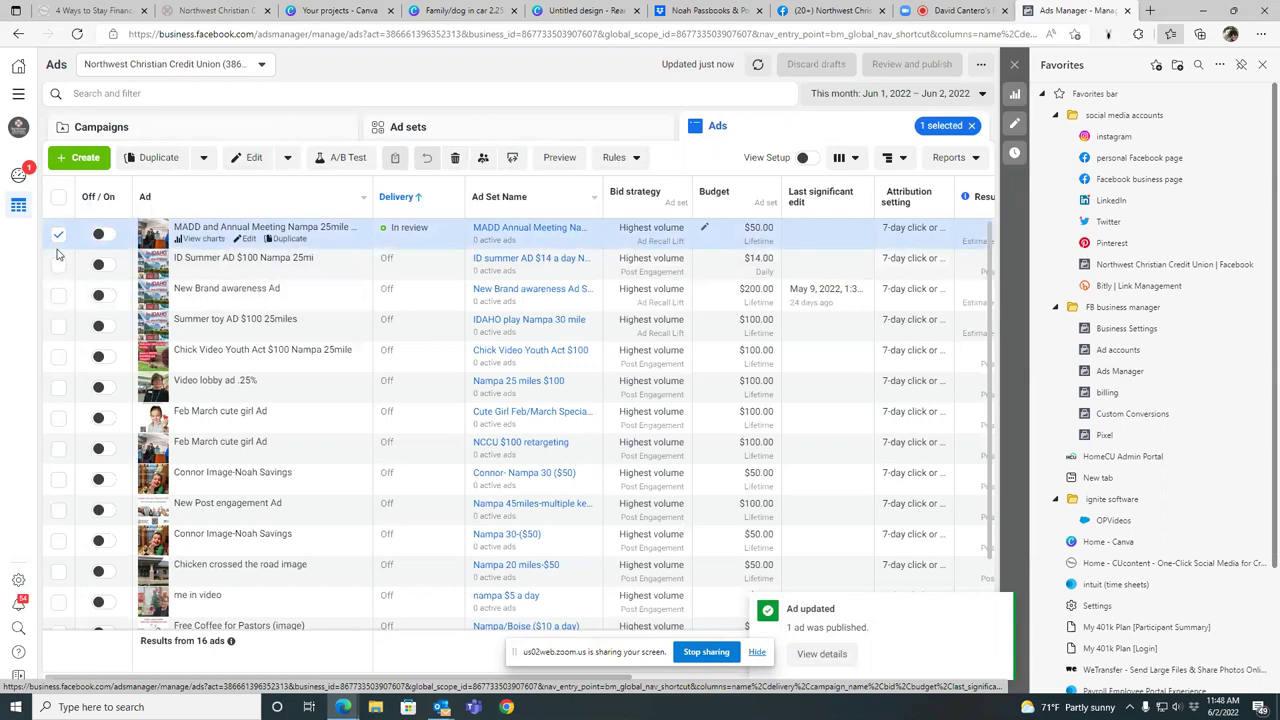
click(58, 234)
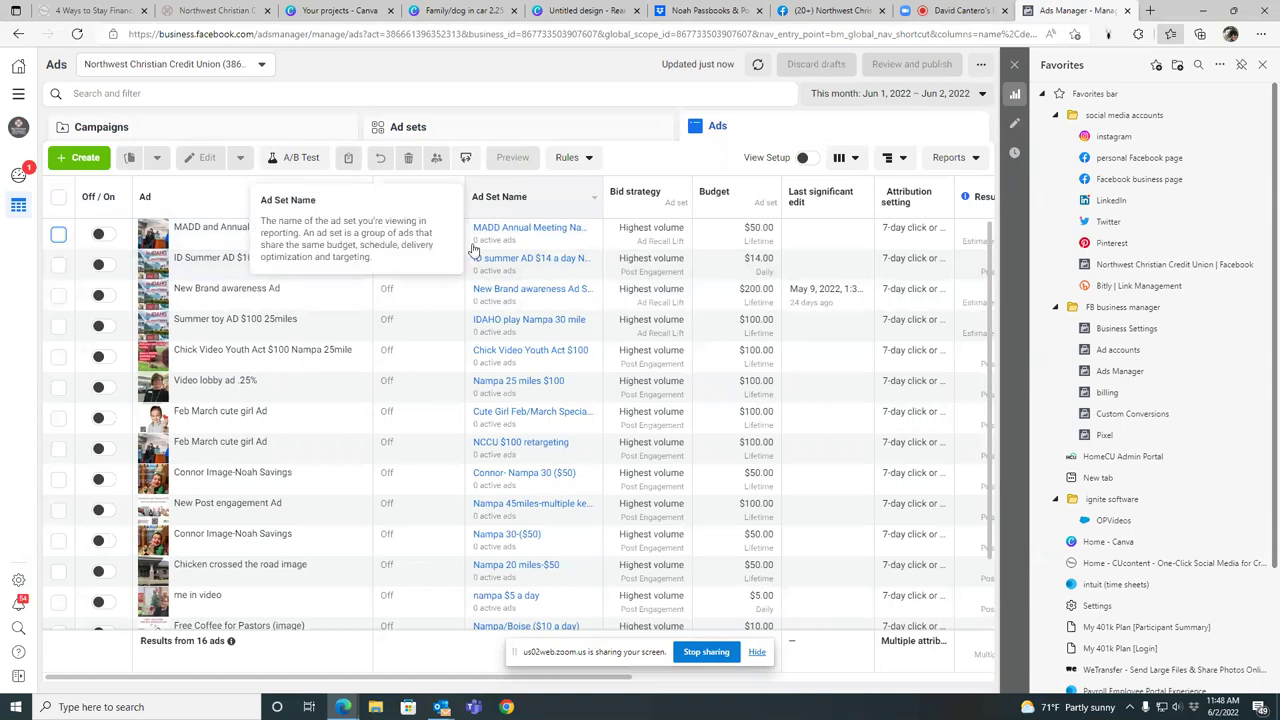
click(495, 132)
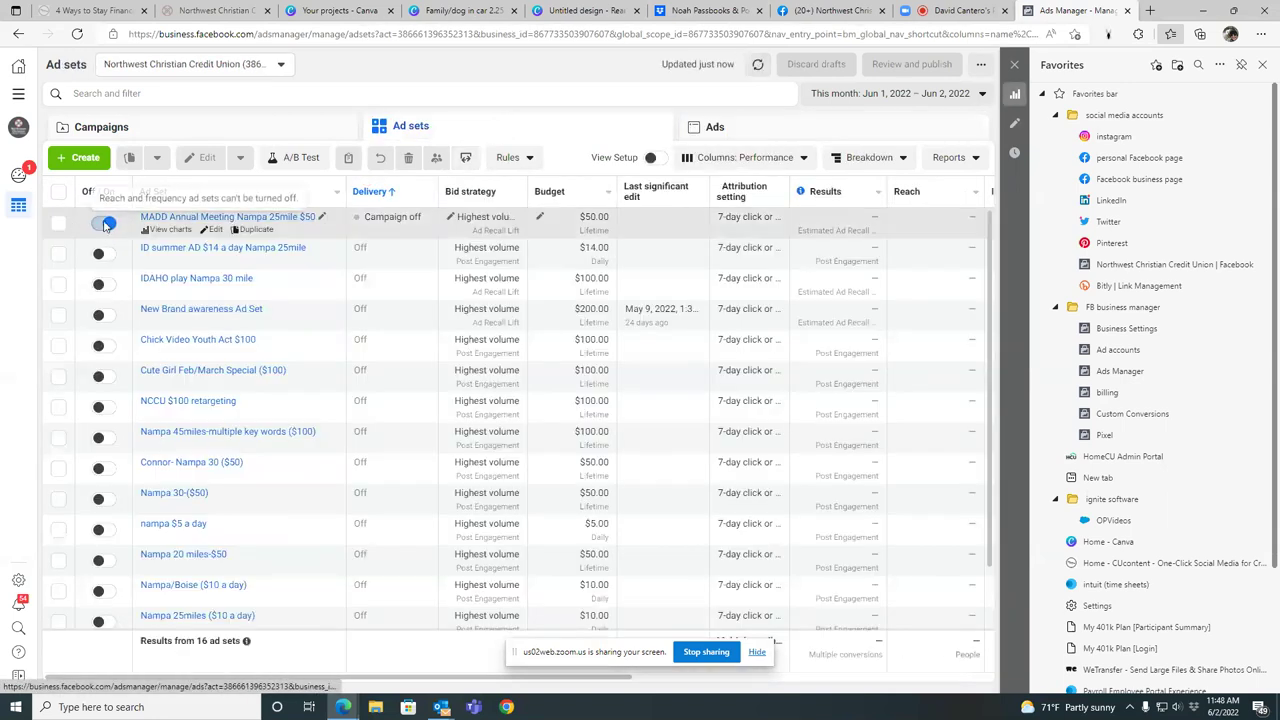
click(107, 222)
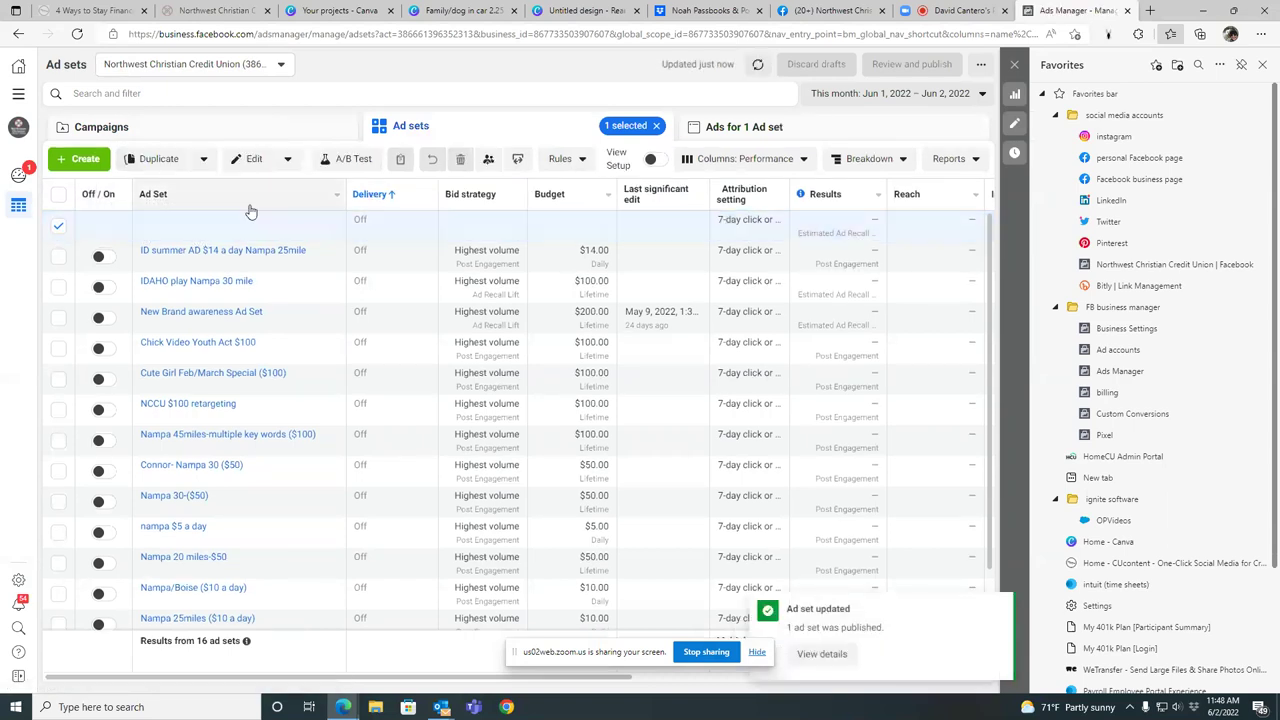
click(58, 225)
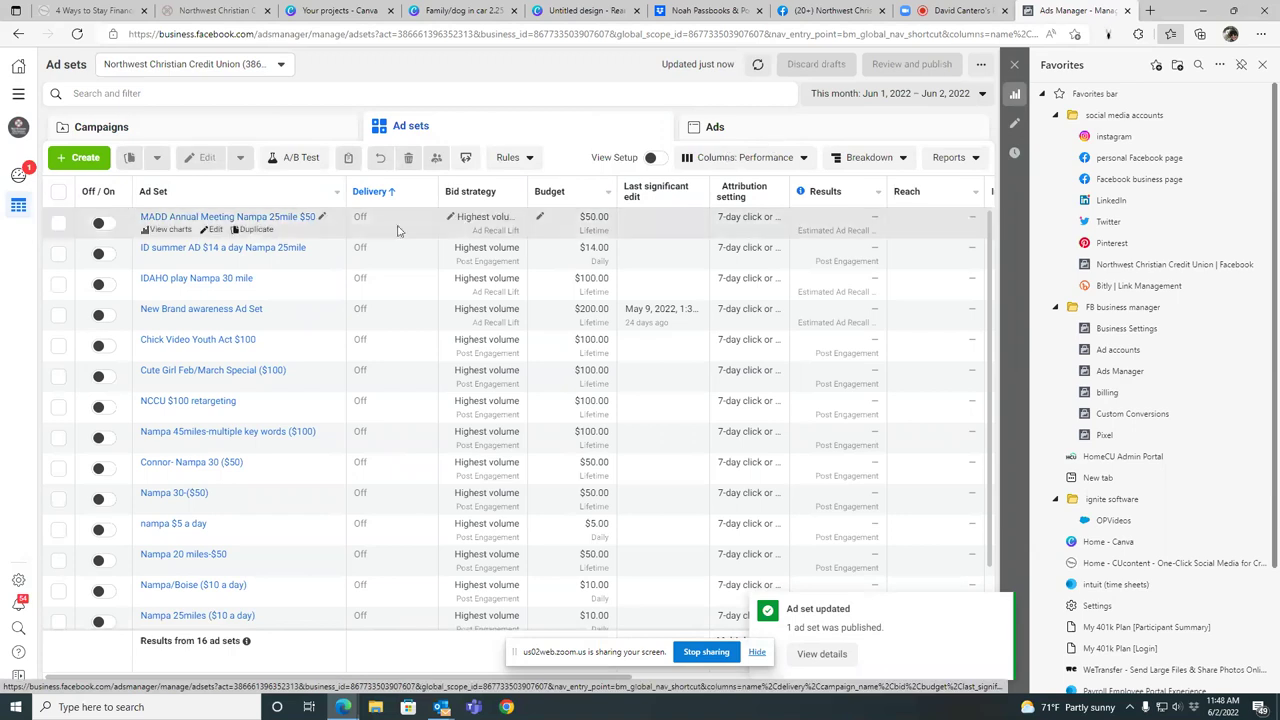
- Check the delivery status of the MADD Annual Meeting ad set's ad and of all campaigns and ad sets
click(58, 226)
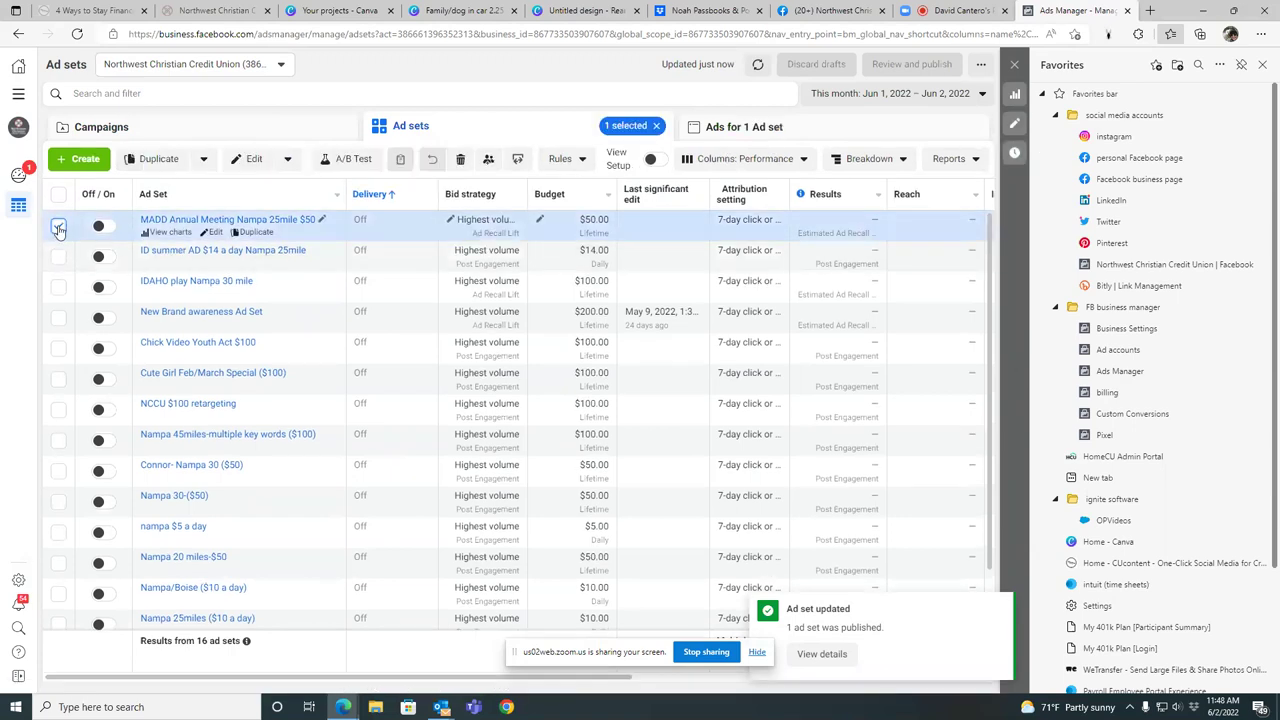
mouse_move(690, 186)
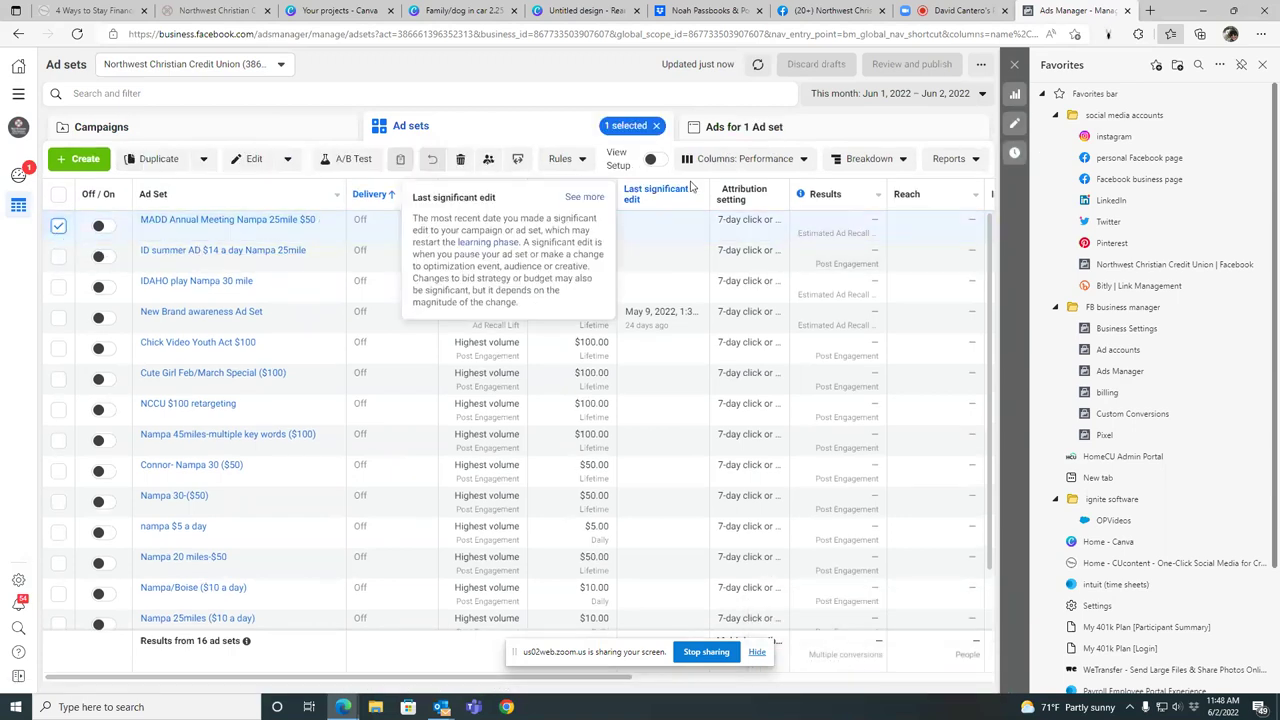
click(778, 130)
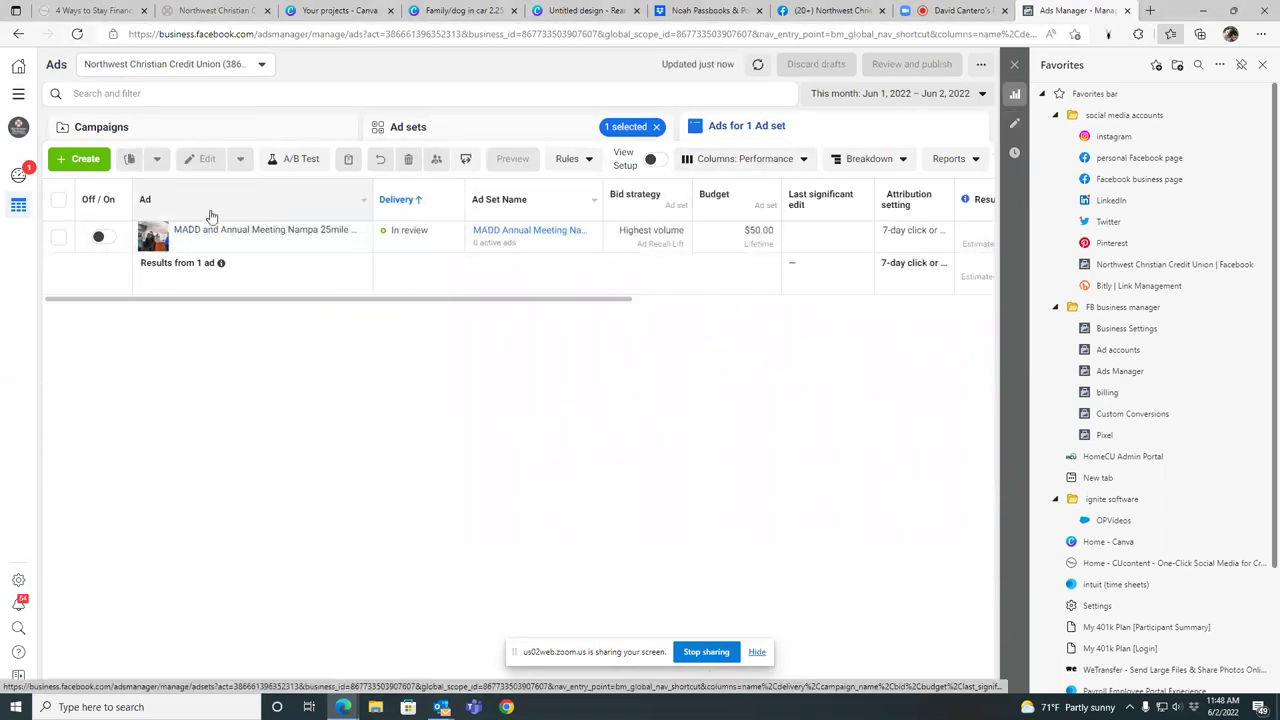
click(200, 134)
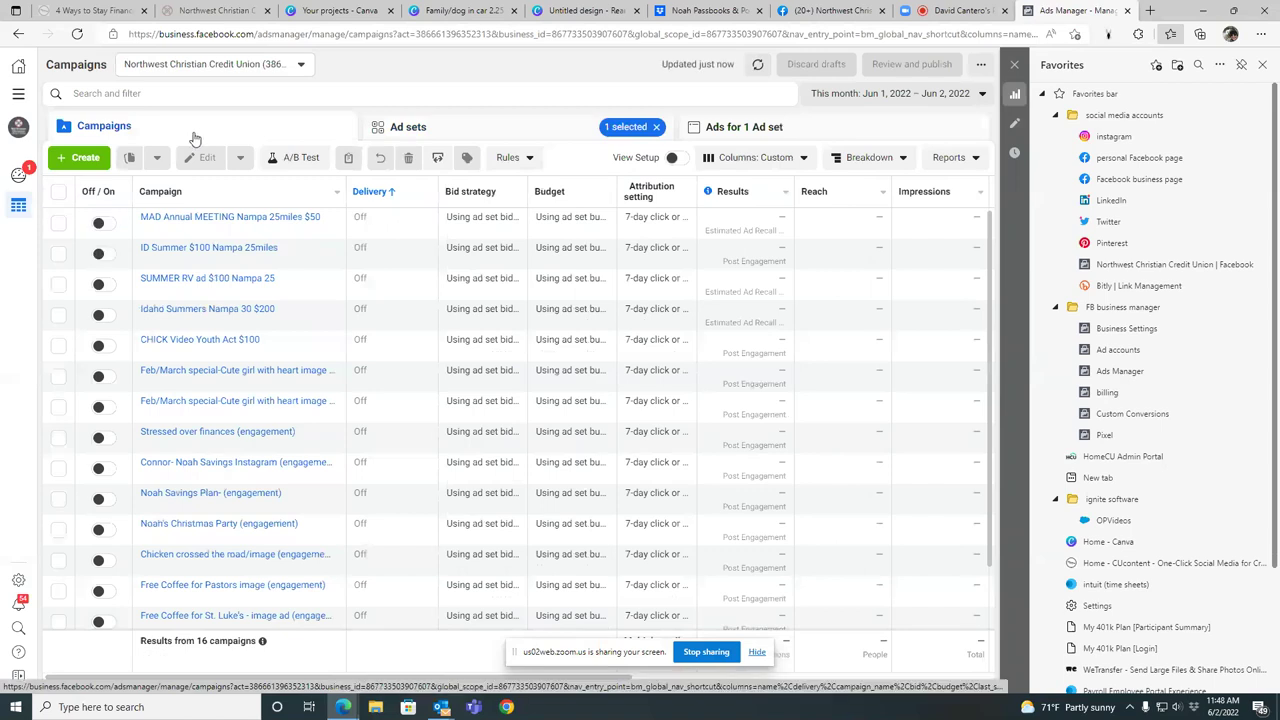
click(460, 129)
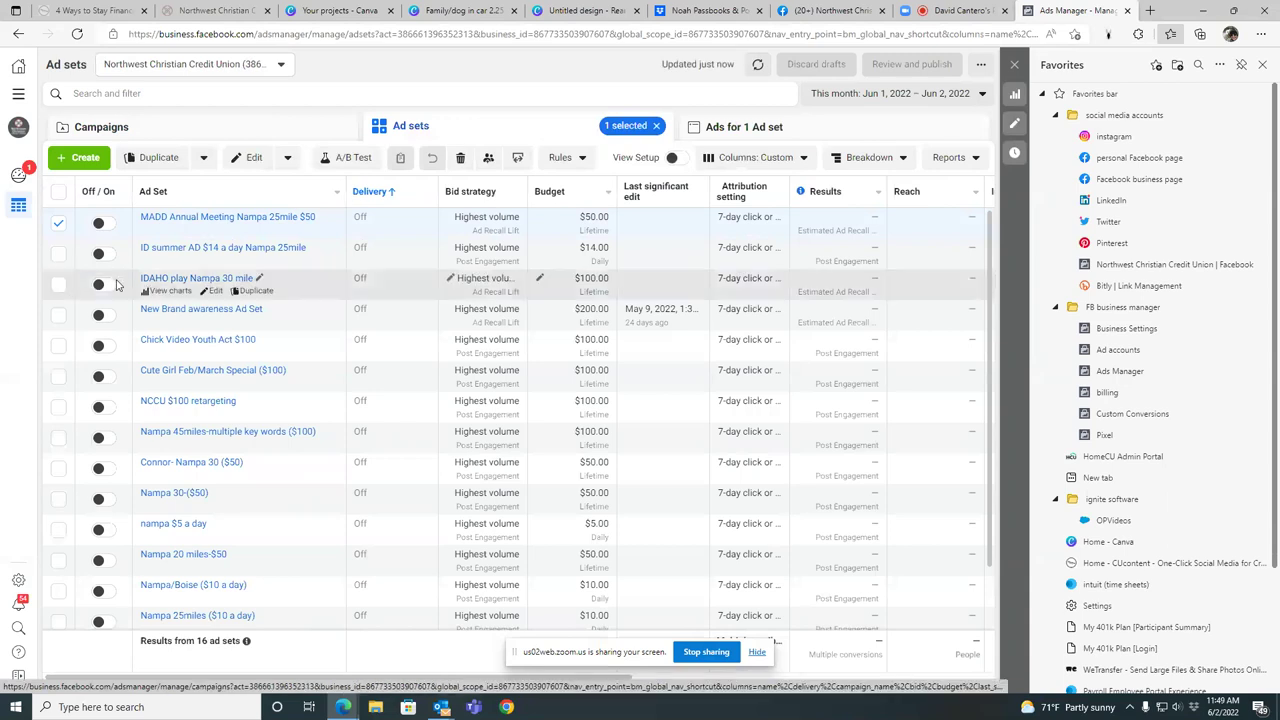
click(61, 226)
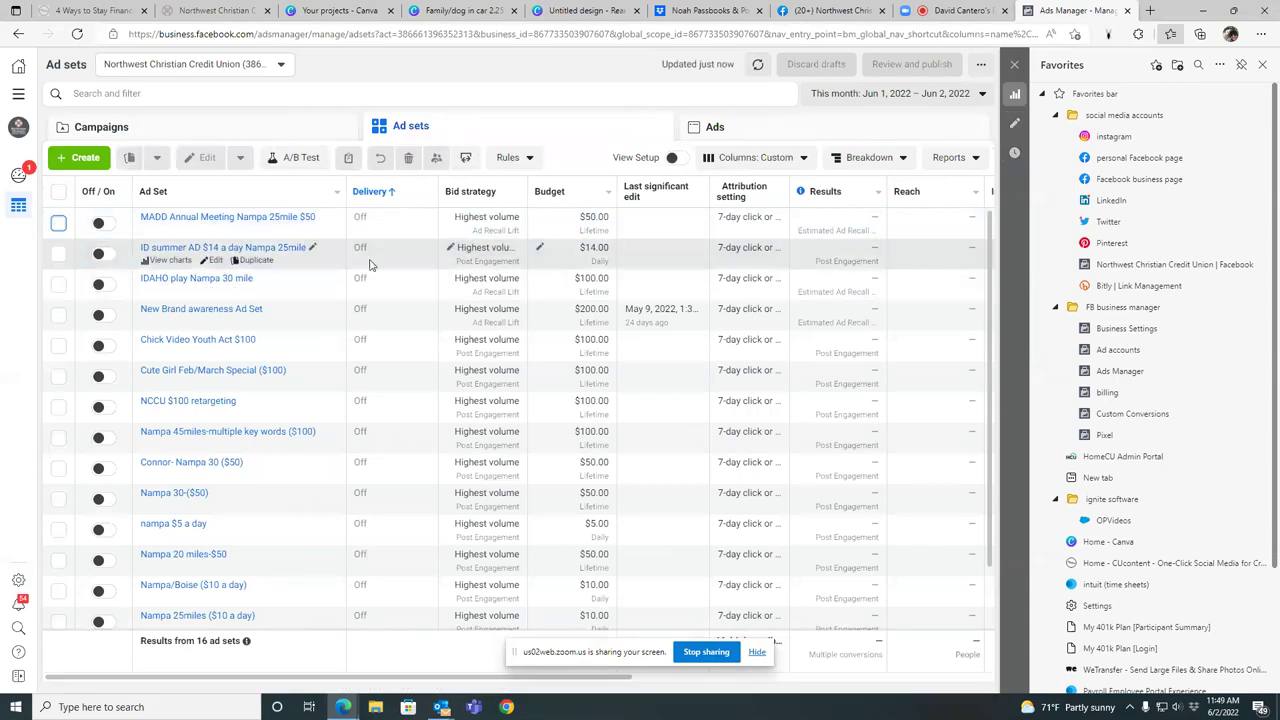
click(245, 127)
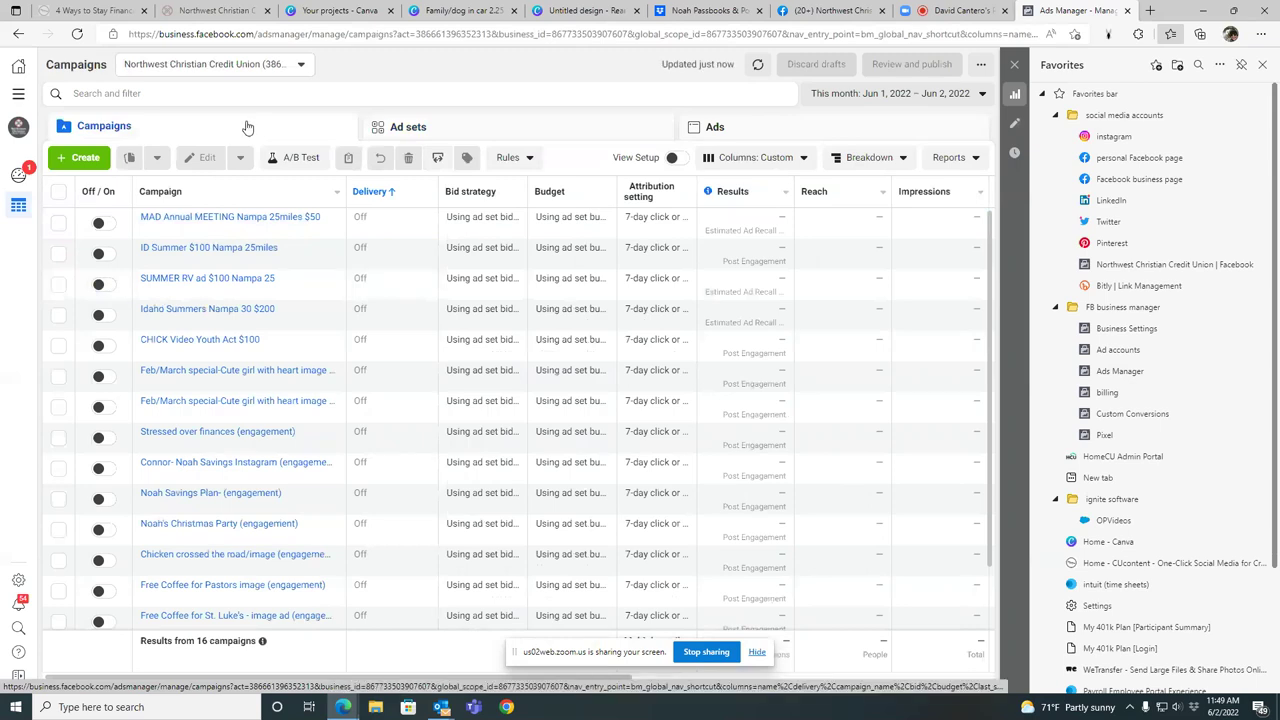
- Close the favorites list and start a new campaign with the Engagement objective and Post engagement type
click(1262, 65)
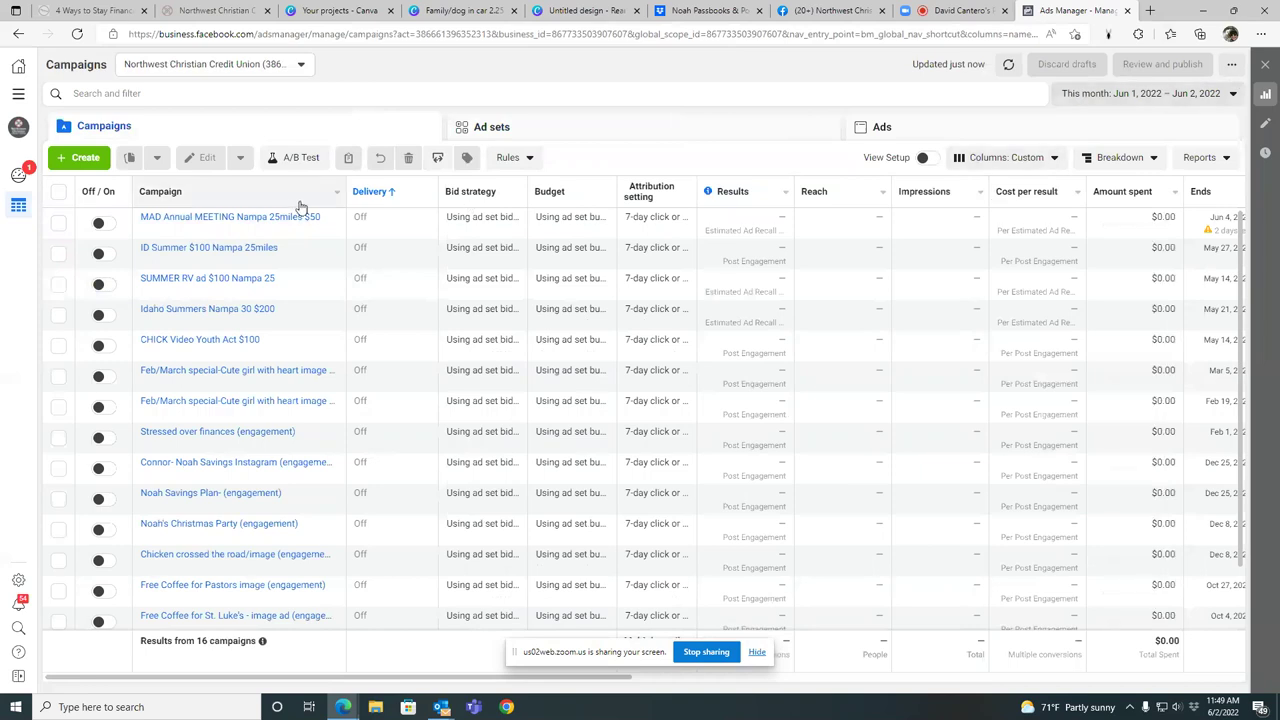
click(86, 161)
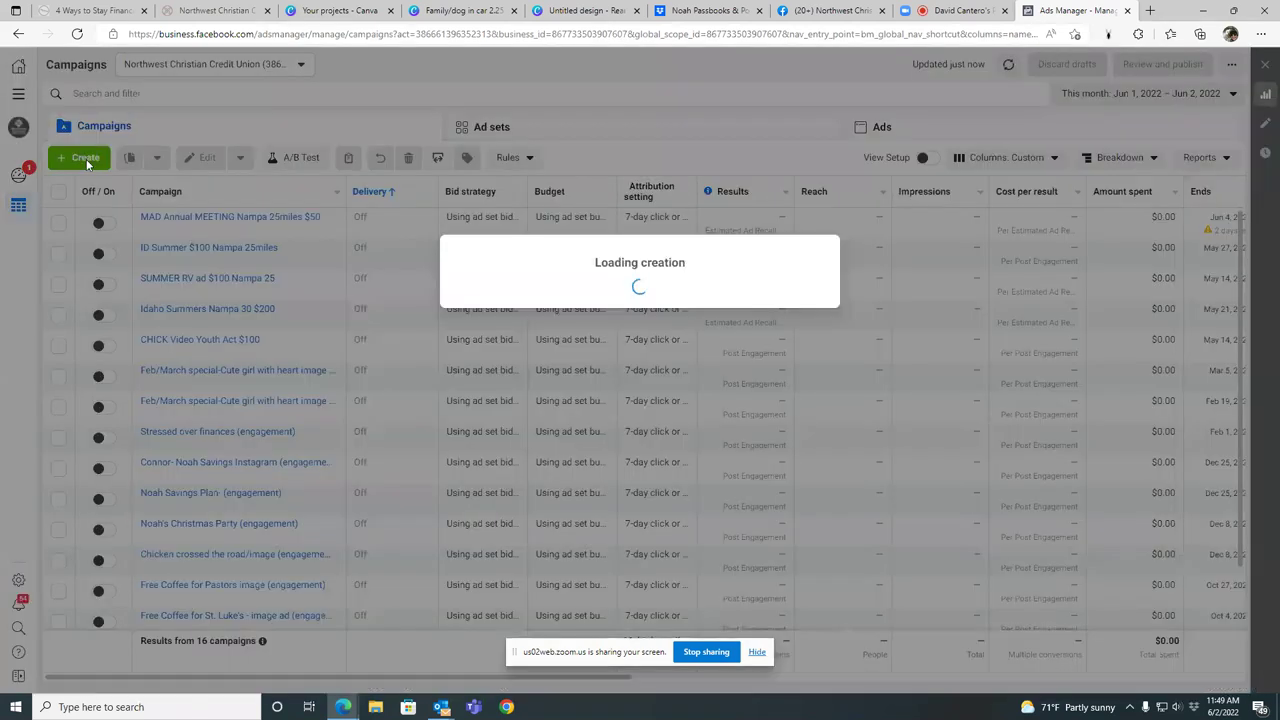
click(593, 290)
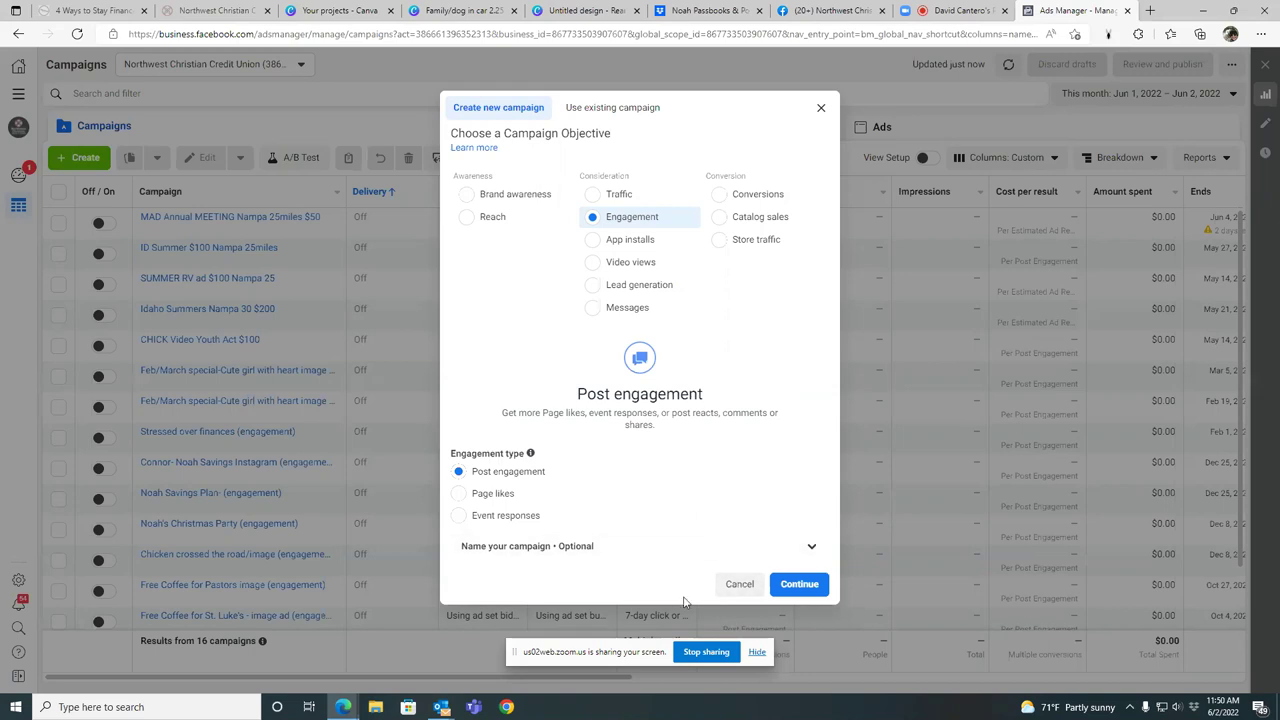
- Expand the optional naming section and name the campaign "MAD/Annual meeting Nampa 20mile"
click(812, 548)
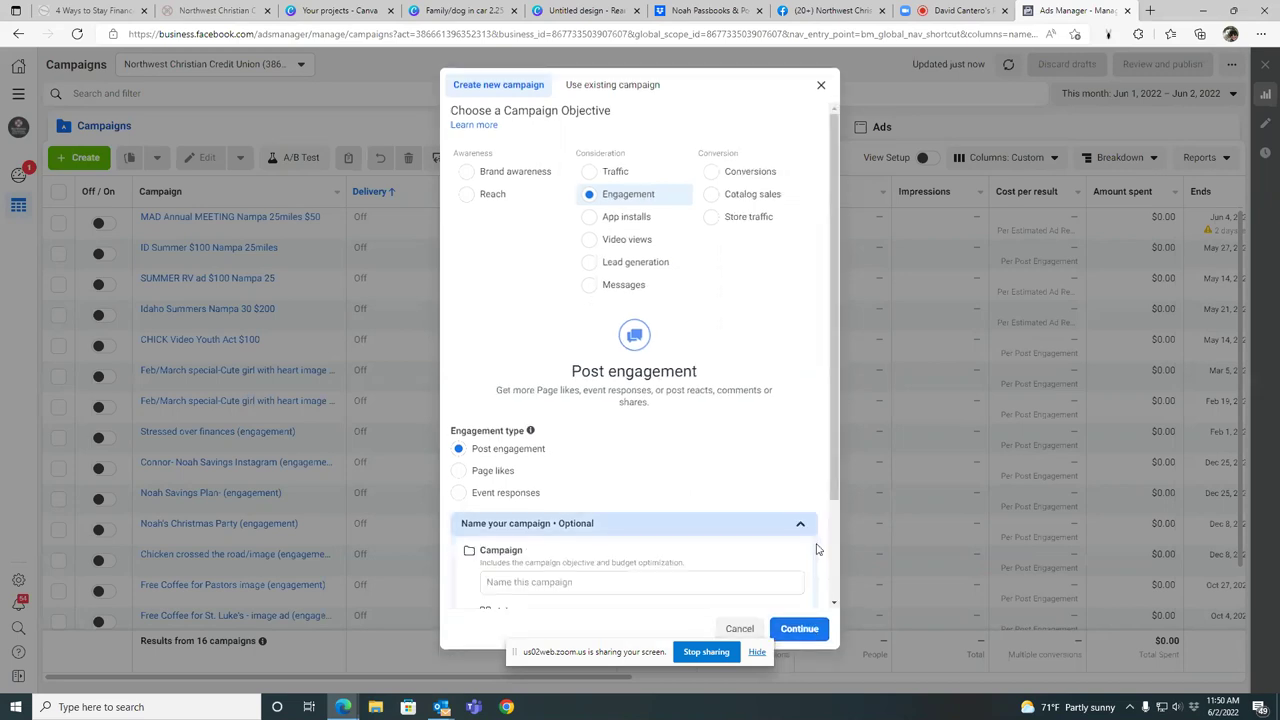
click(584, 581)
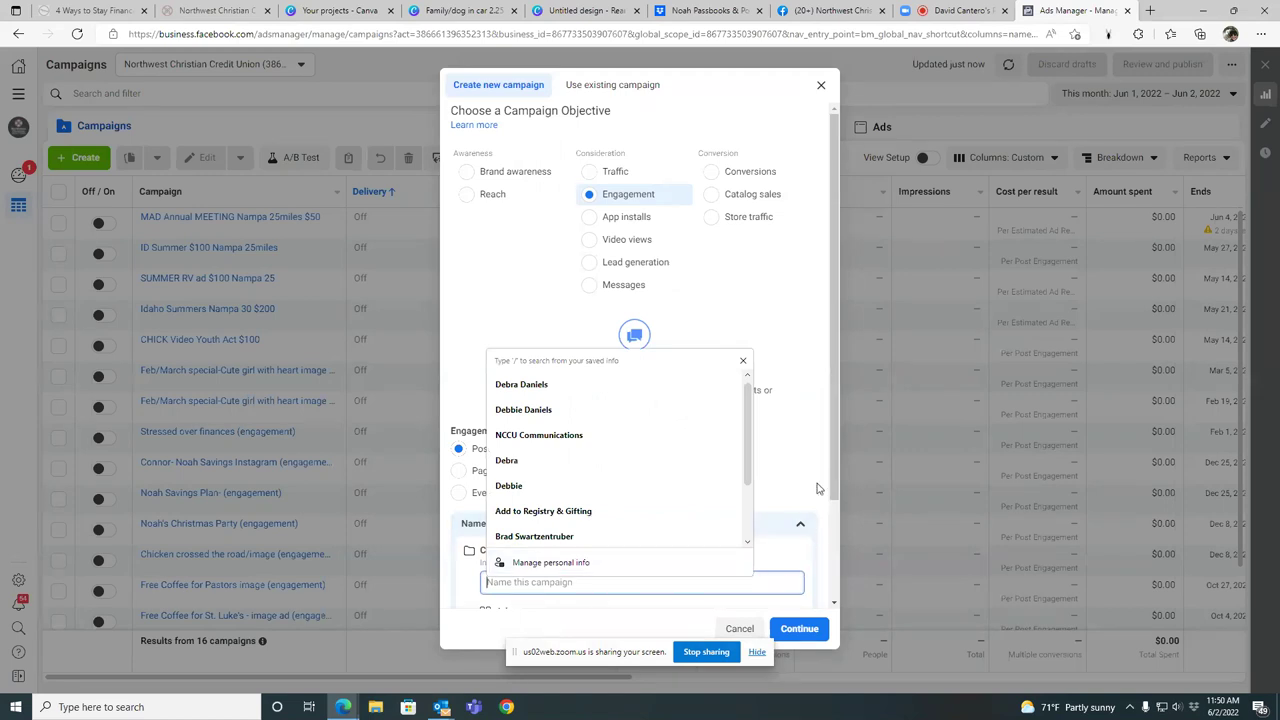
drag(747, 468, 745, 515)
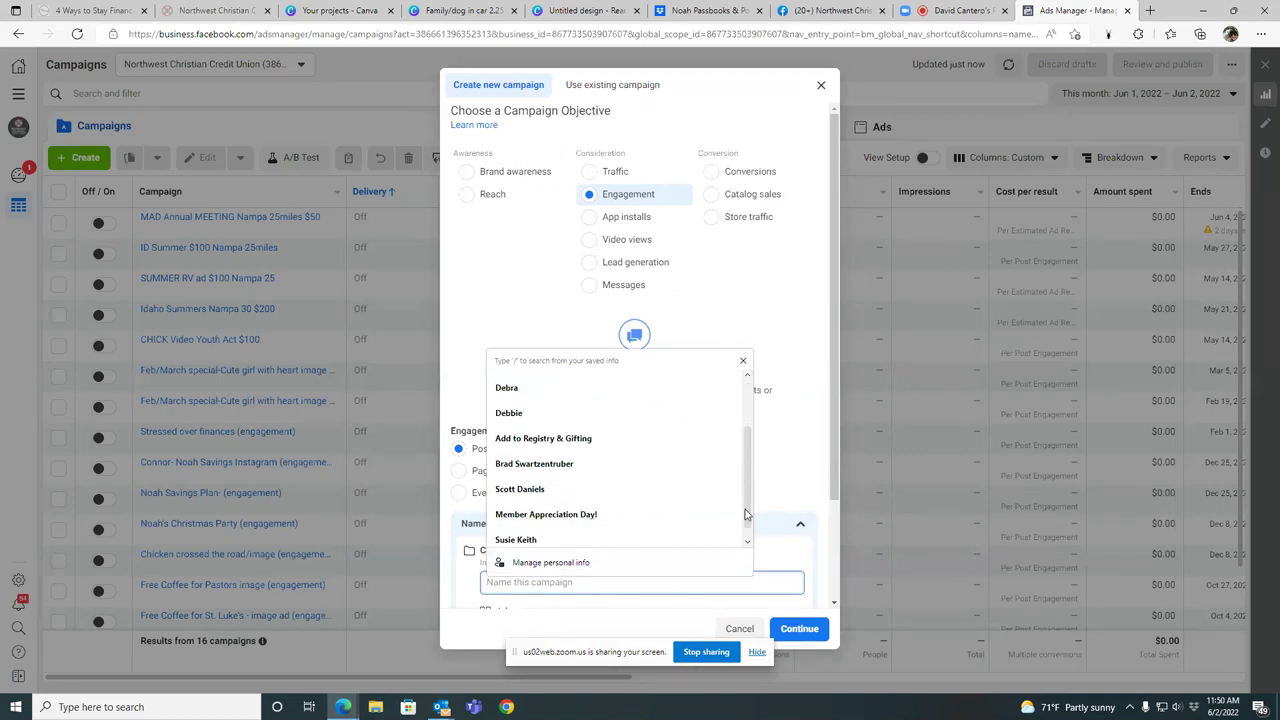
click(743, 361)
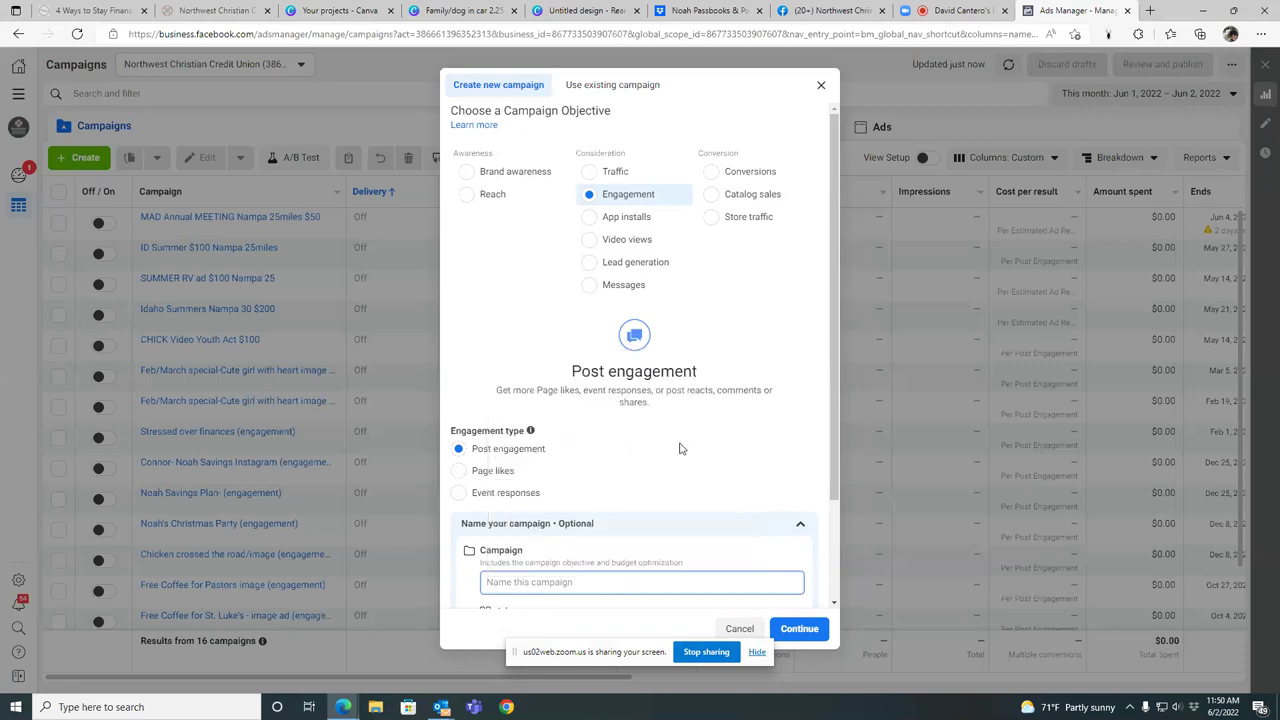
scroll(788, 562, down, 2)
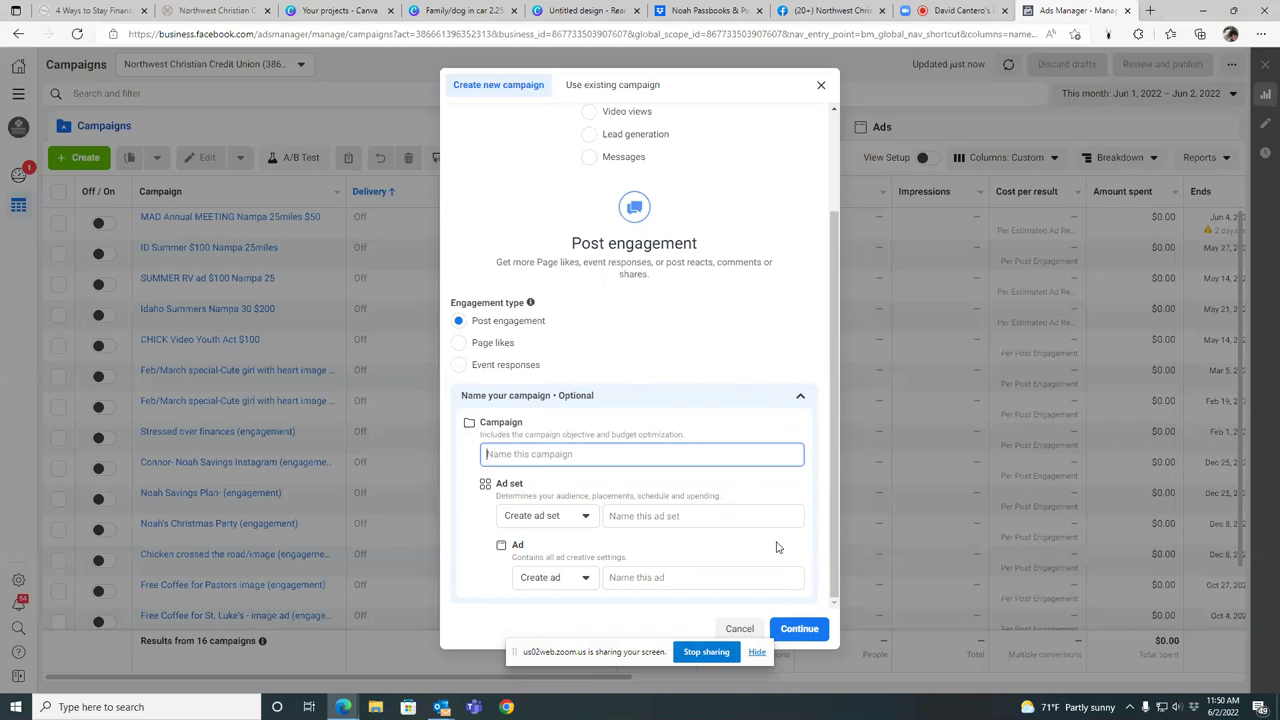
text(MAD/Annual meeting Nampa 20mile)
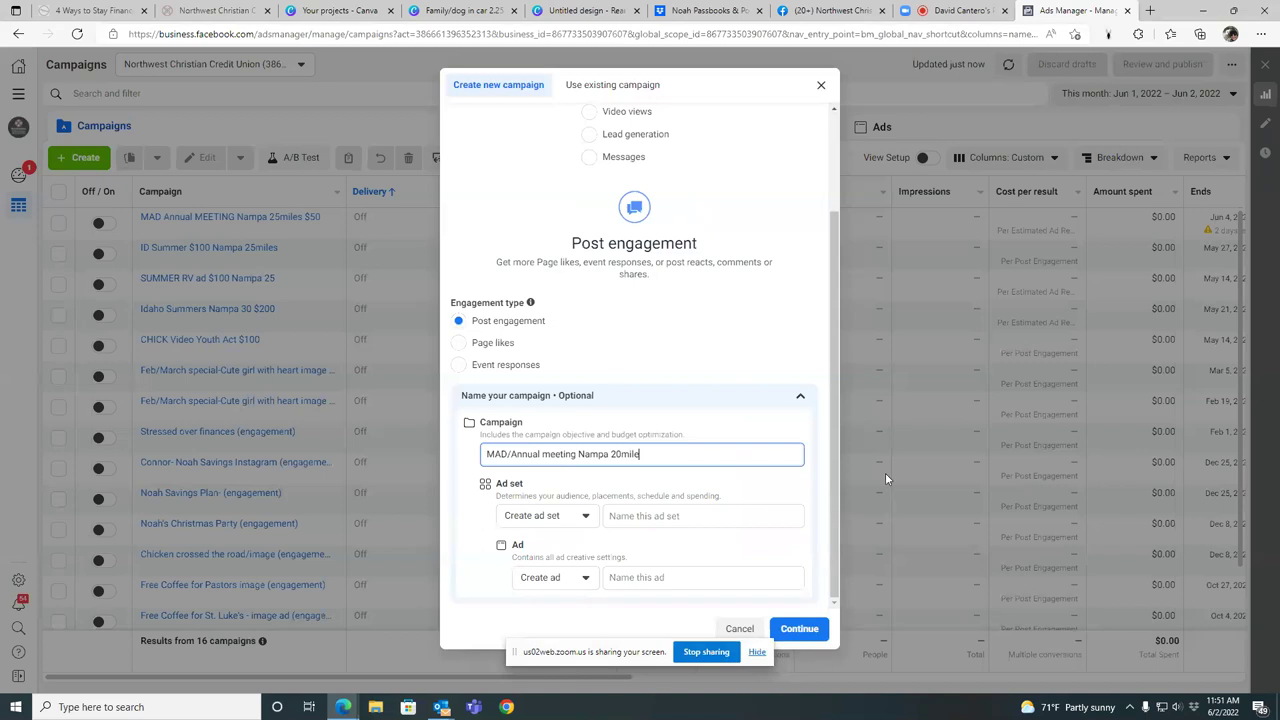
- Replace "20mile" in the campaign name so it reads "MAD/Annual meeting Nampa image (engagement)"
drag(645, 455, 464, 450)
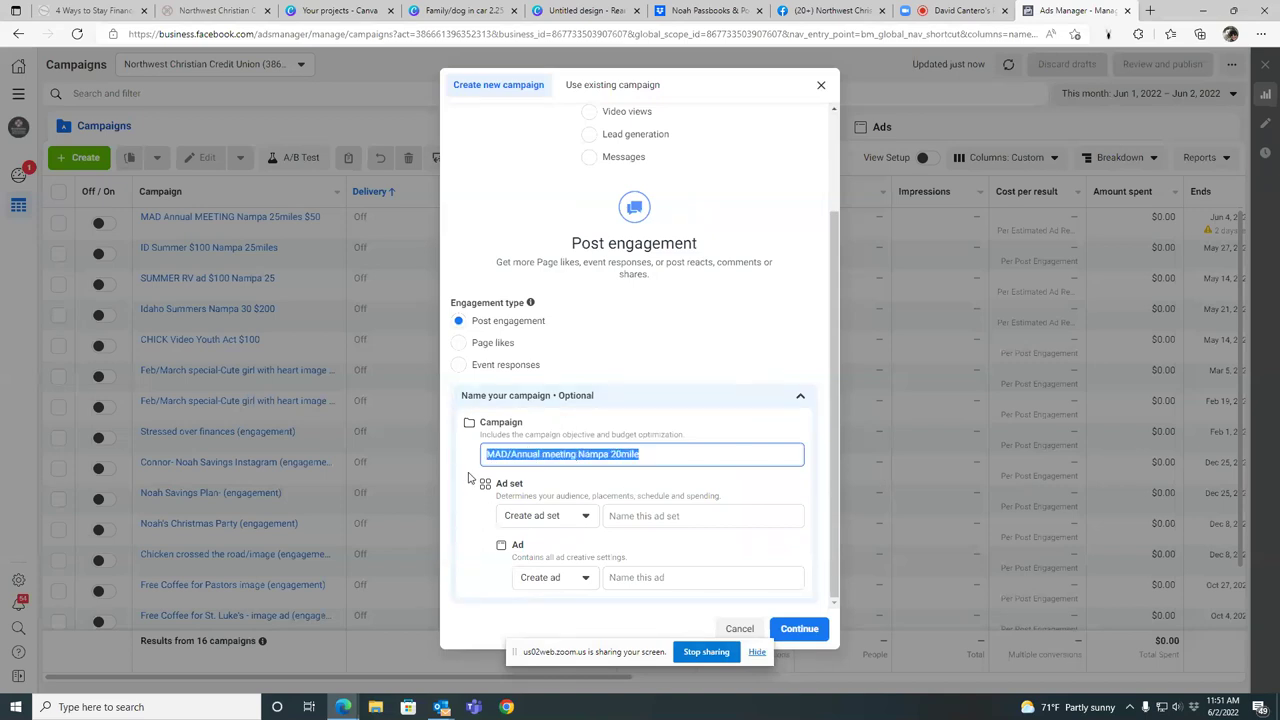
click(649, 455)
key(BackSpace)
key(BackSpace)
key(BackSpace)
key(BackSpace)
key(BackSpace)
key(BackSpace)
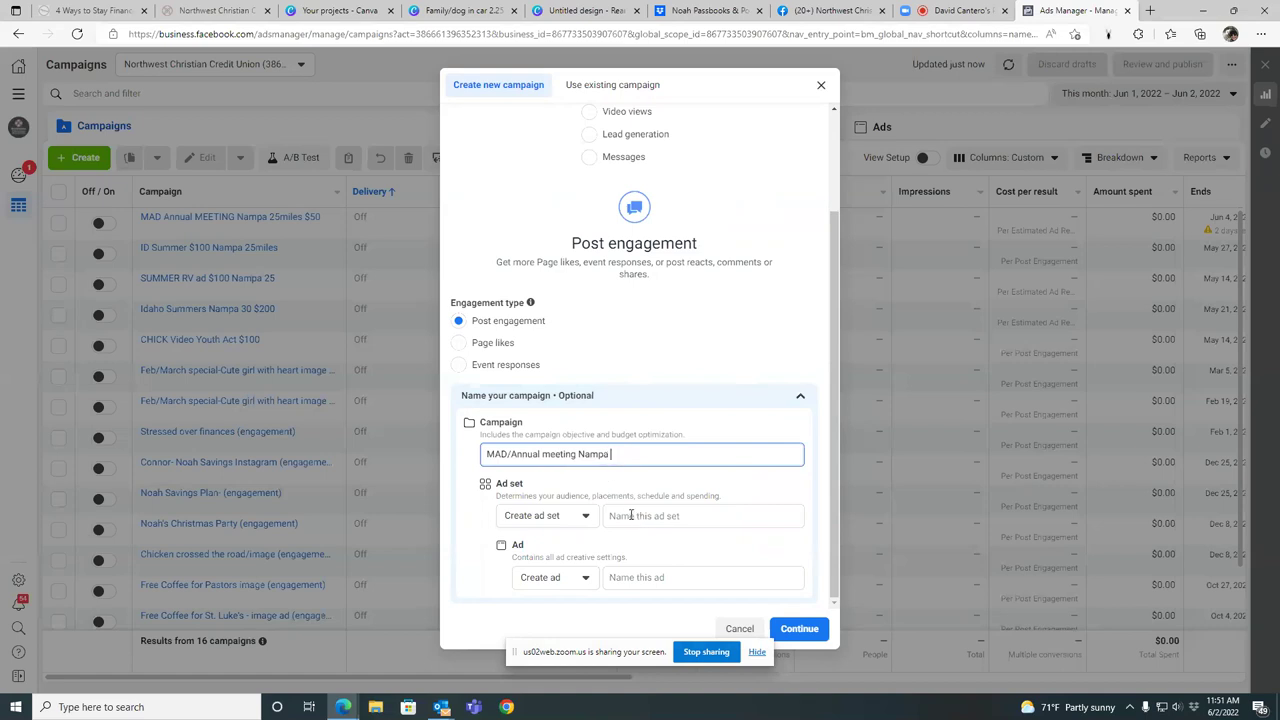
text(image (engagement)
click(628, 516)
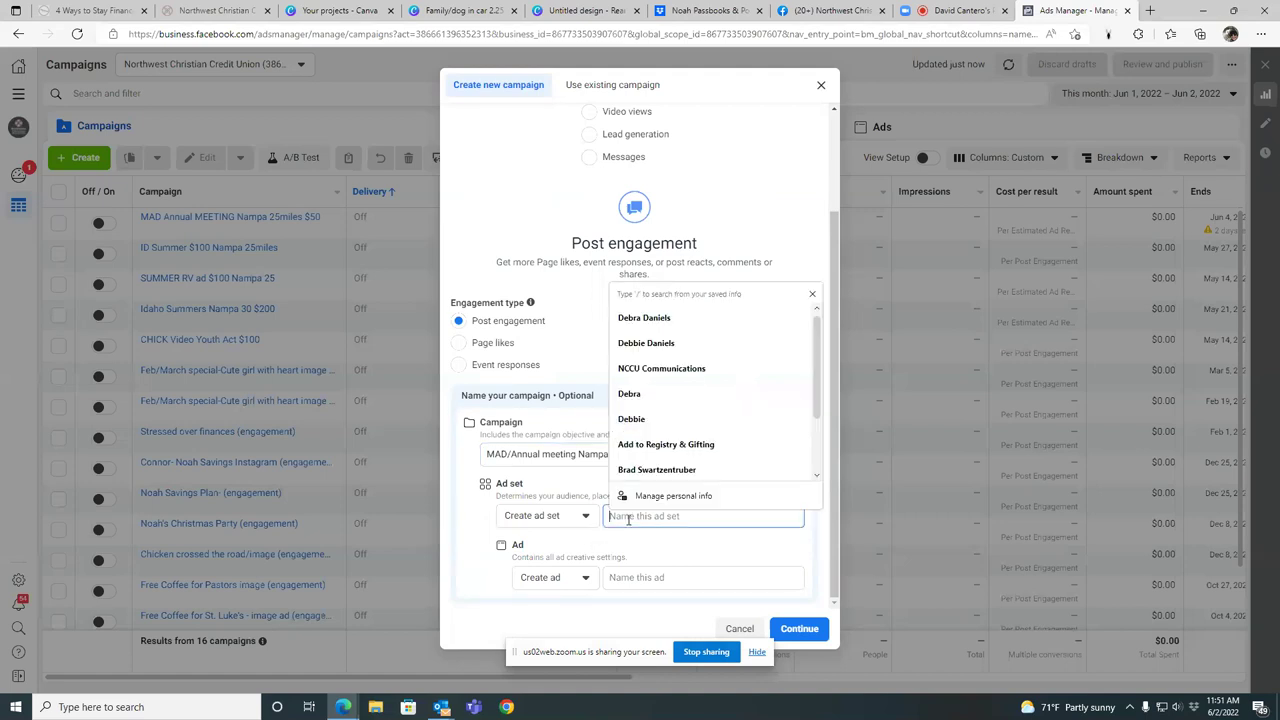
click(466, 453)
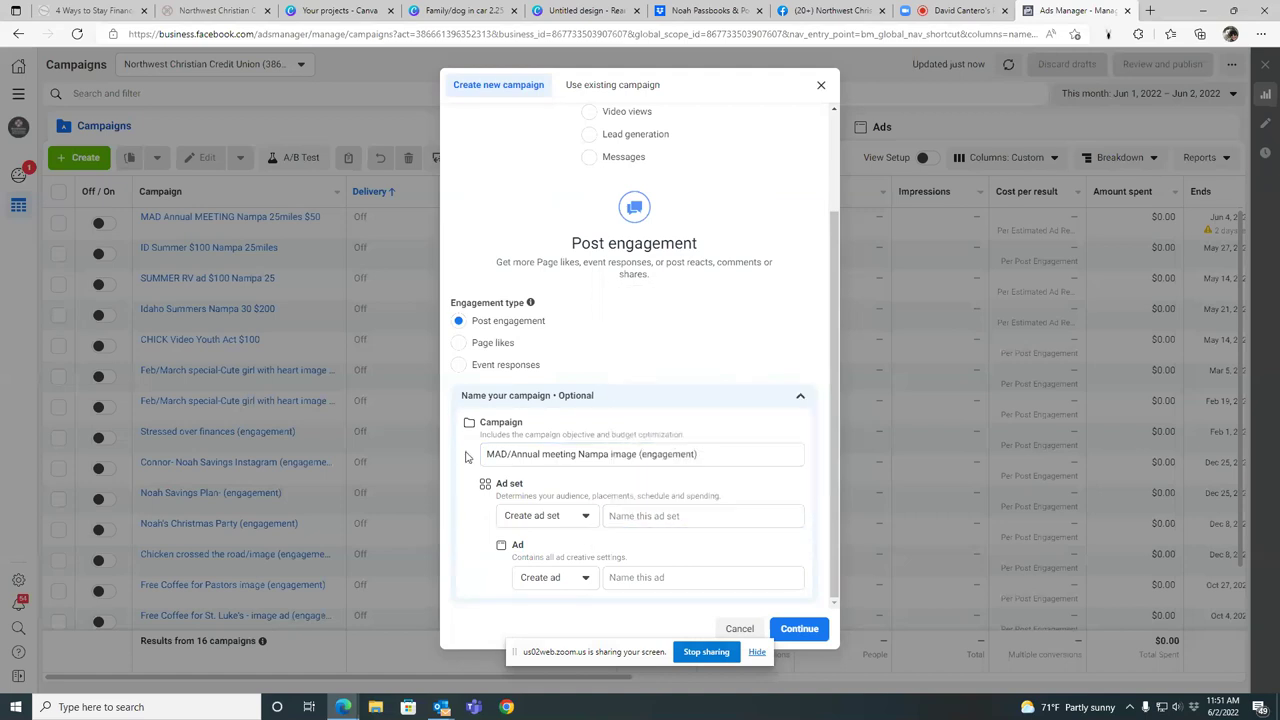
- Copy the full campaign name into the ad set name
click(697, 454)
drag(697, 454, 472, 460)
key(ctrl+c)
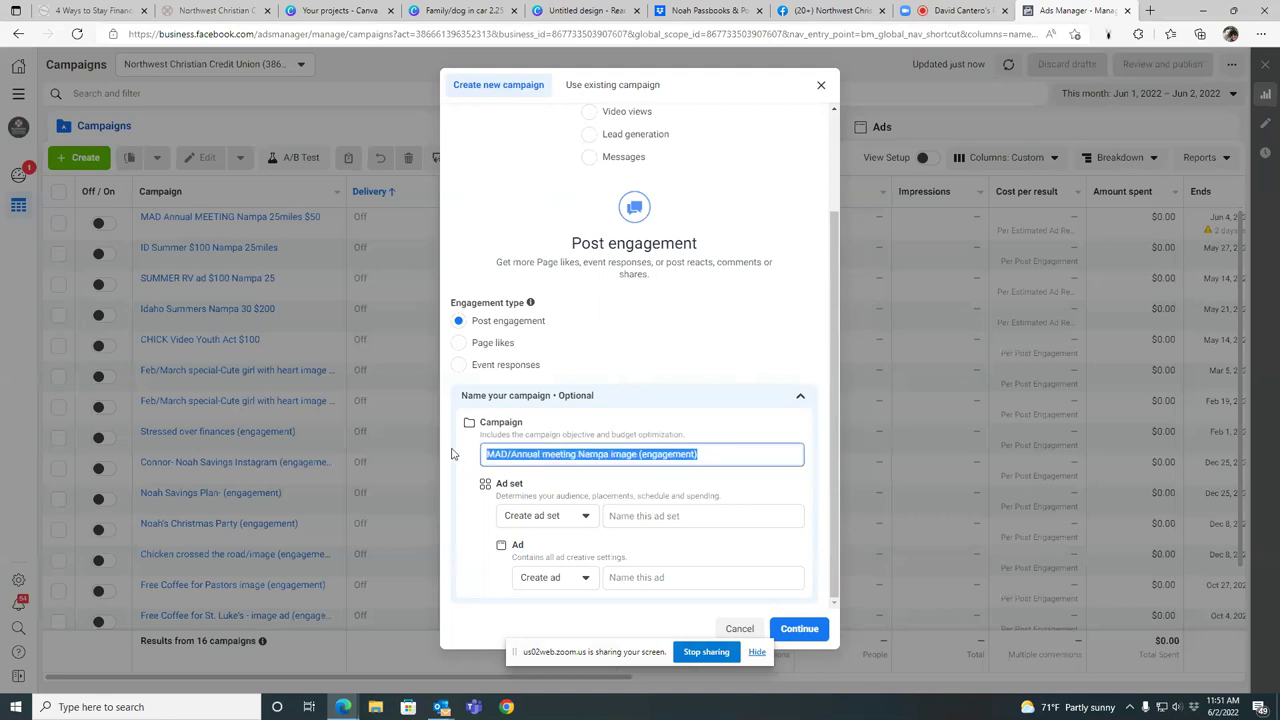
click(625, 516)
key(ctrl+v)
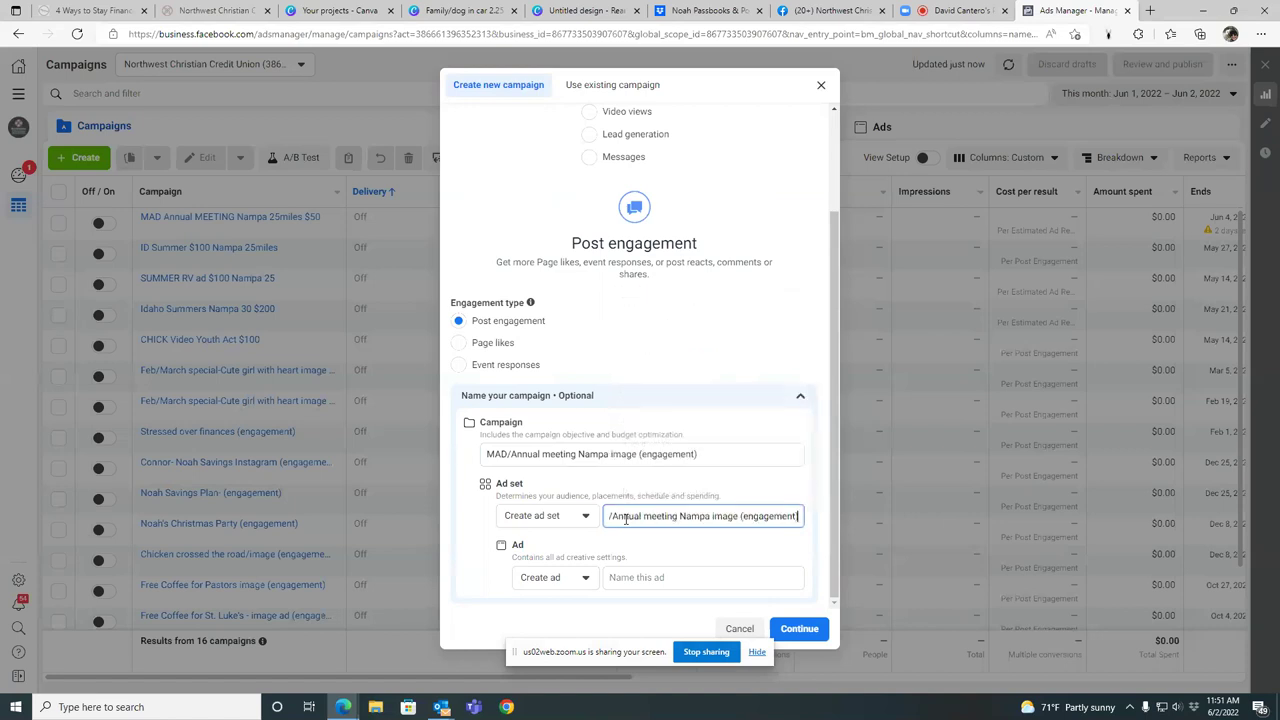
- Replace "image (engagement)" in the ad set name so it reads "MAD/Annual meeting Nampa 20miles"
key(BackSpace)
key(BackSpace)
key(BackSpace)
key(BackSpace)
key(BackSpace)
key(BackSpace)
key(BackSpace)
key(BackSpace)
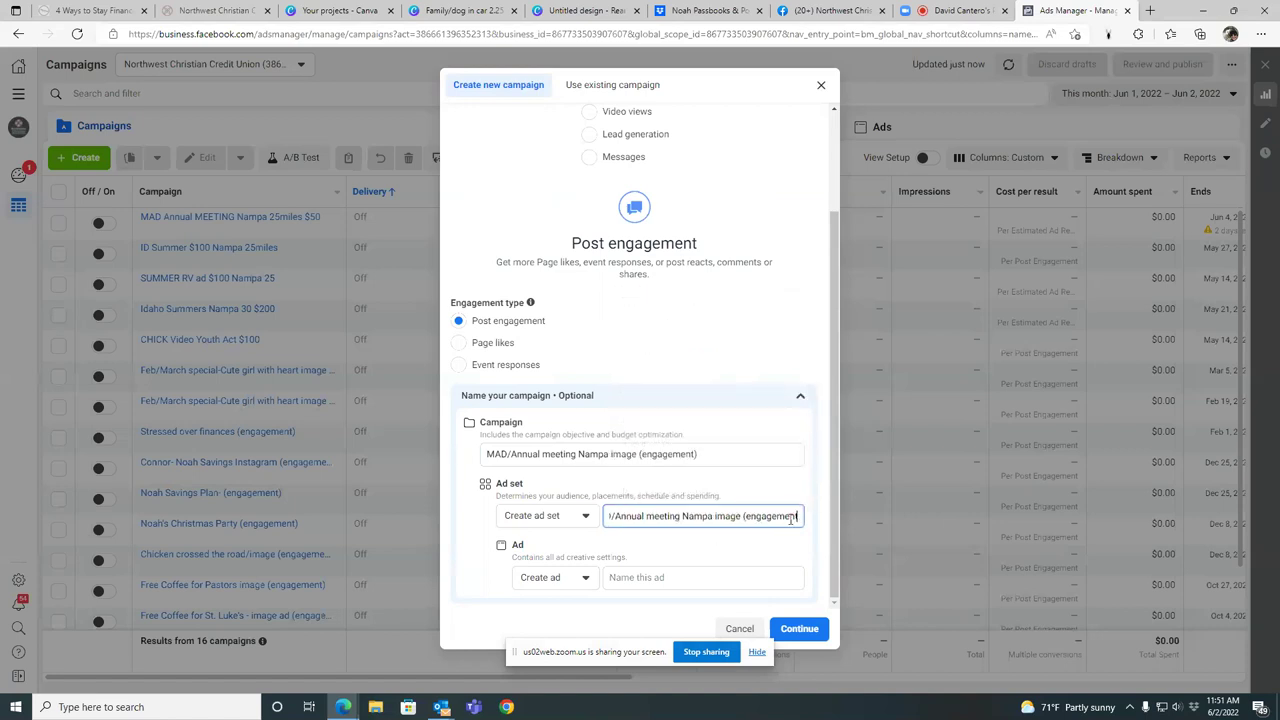
key(BackSpace)
key(BackSpace)
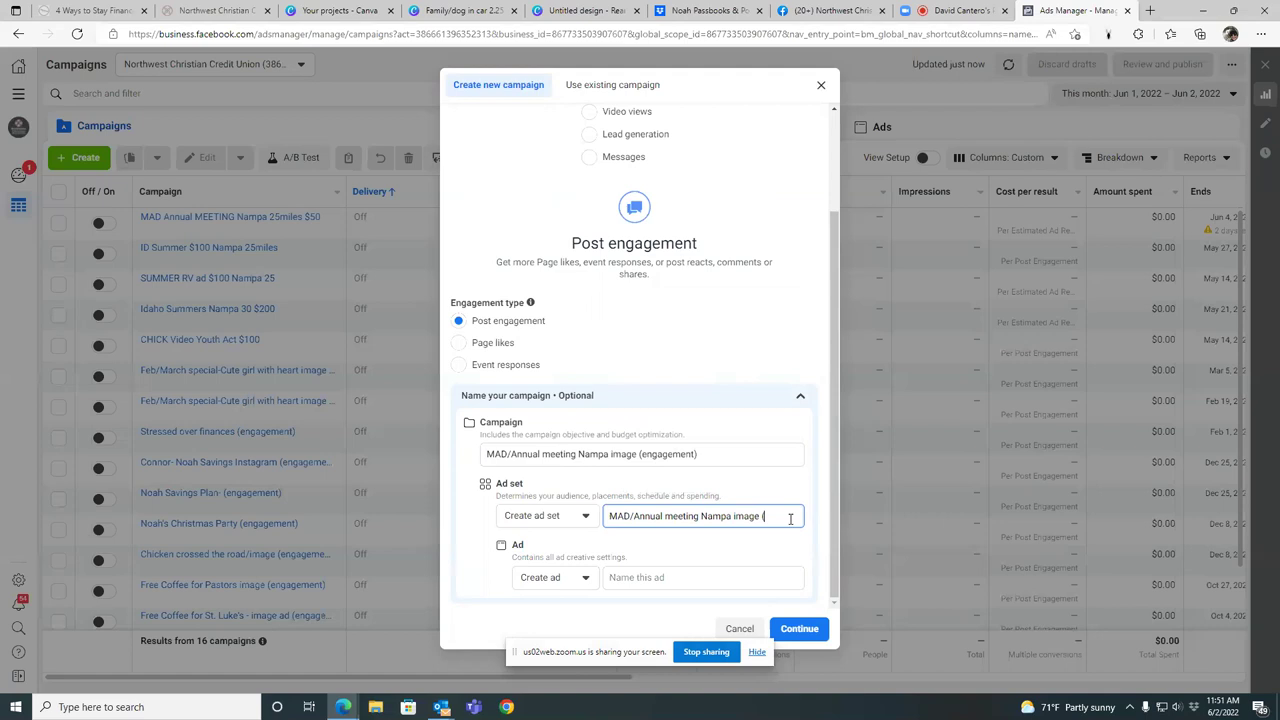
key(BackSpace)
text(20miles)
click(760, 518)
key(BackSpace)
key(BackSpace)
key(BackSpace)
key(BackSpace)
key(BackSpace)
key(BackSpace)
- Add "($40)" to the end of the ad set name
click(779, 516)
text($)
text(3)
key(BackSpace)
text(40)
text())
click(770, 516)
text(()
- Copy the campaign name into the ad name, shorten it to "MAD/Annual meeting Nampa image", and continue to the campaign draft
drag(707, 455, 436, 459)
key(ctrl+c)
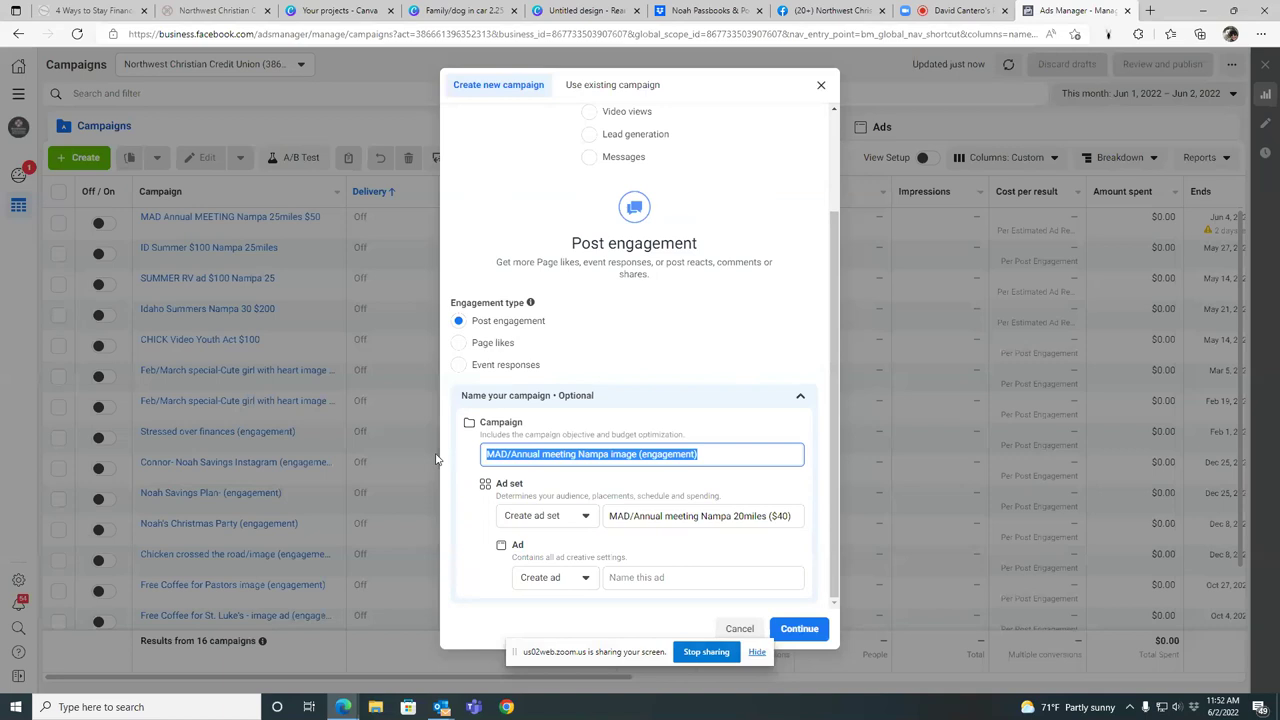
click(633, 578)
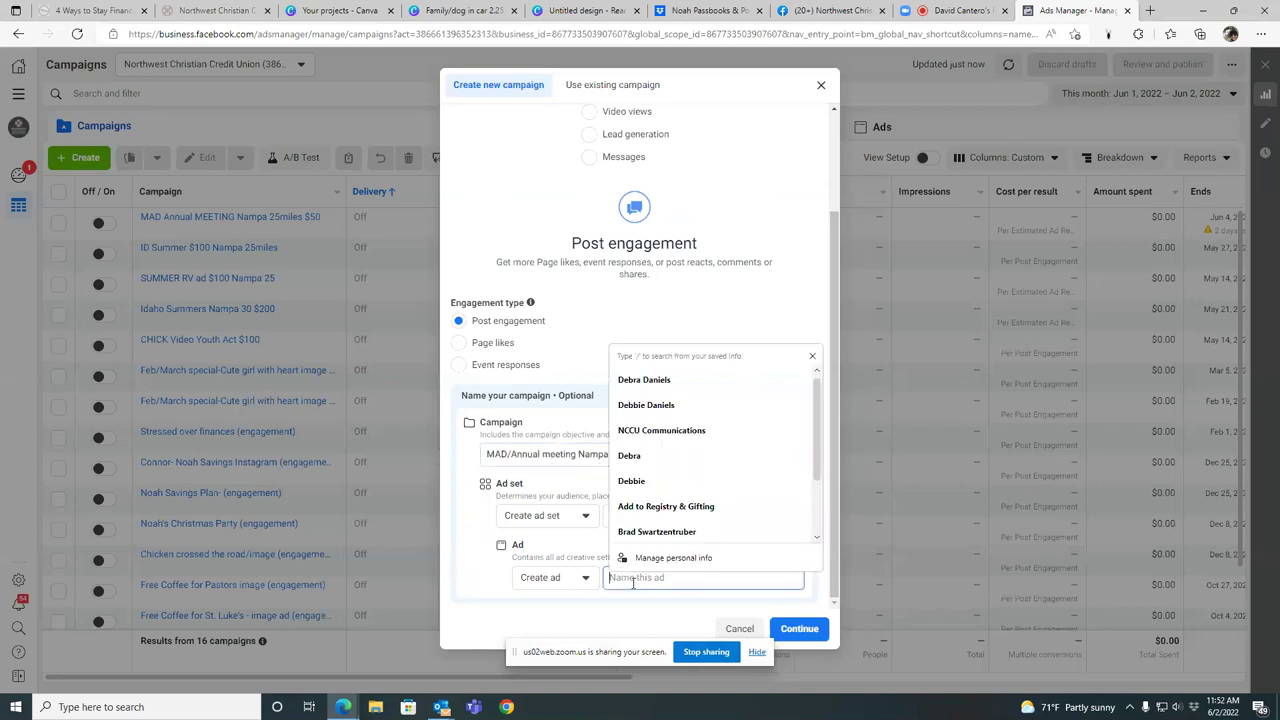
key(ctrl+v)
key(BackSpace)
key(BackSpace)
key(BackSpace)
key(BackSpace)
key(BackSpace)
key(BackSpace)
key(BackSpace)
key(BackSpace)
key(BackSpace)
key(BackSpace)
key(BackSpace)
key(BackSpace)
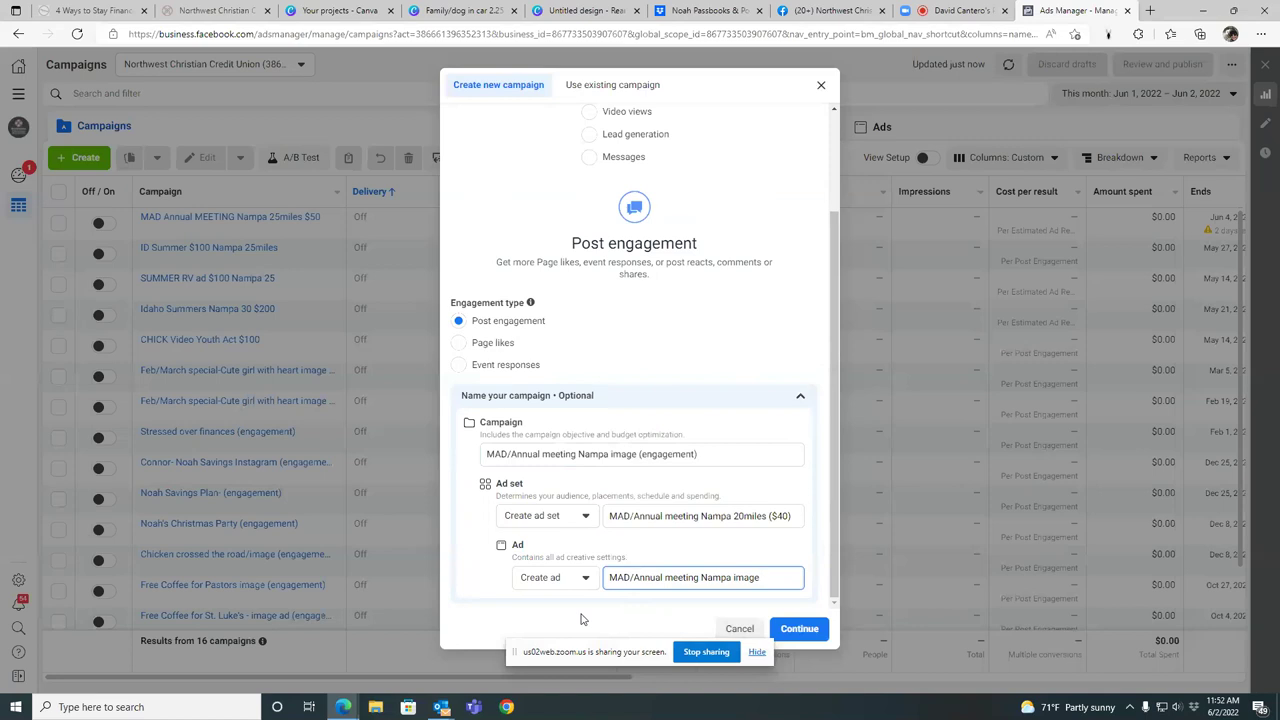
click(809, 630)
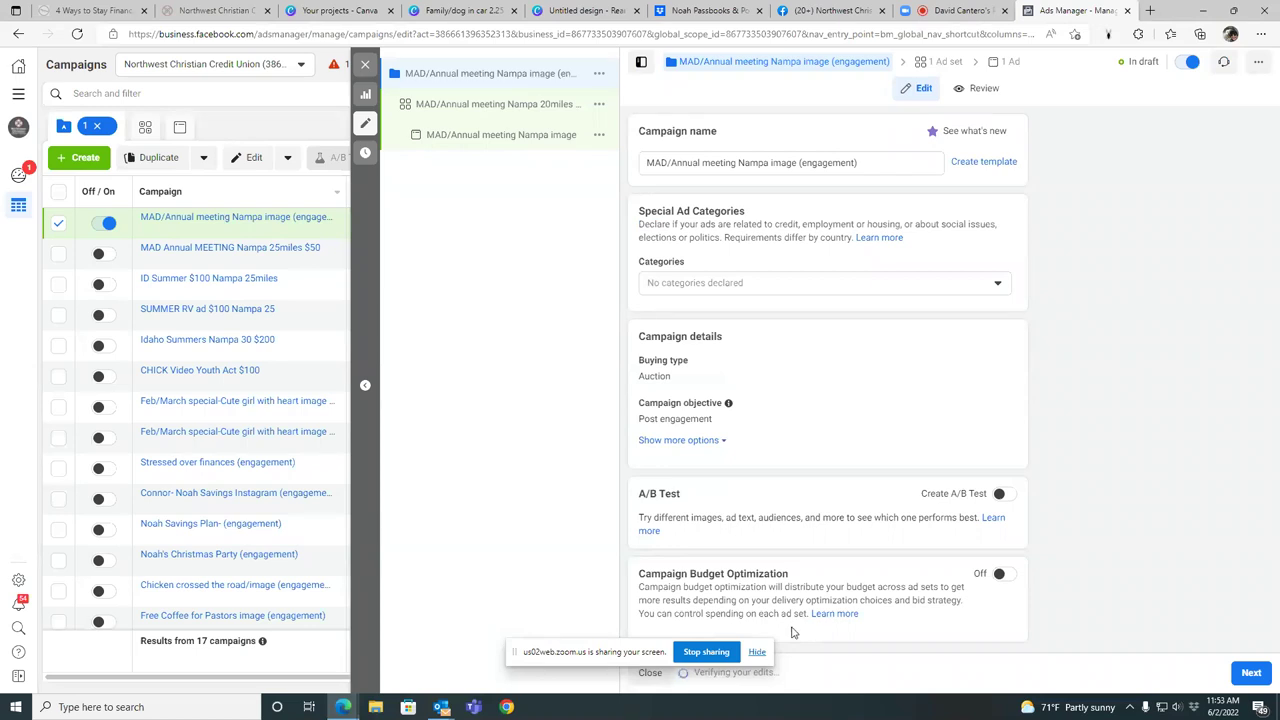
- Declare Credit and Housing as the campaign's special ad categories and proceed to the ad set settings
click(996, 287)
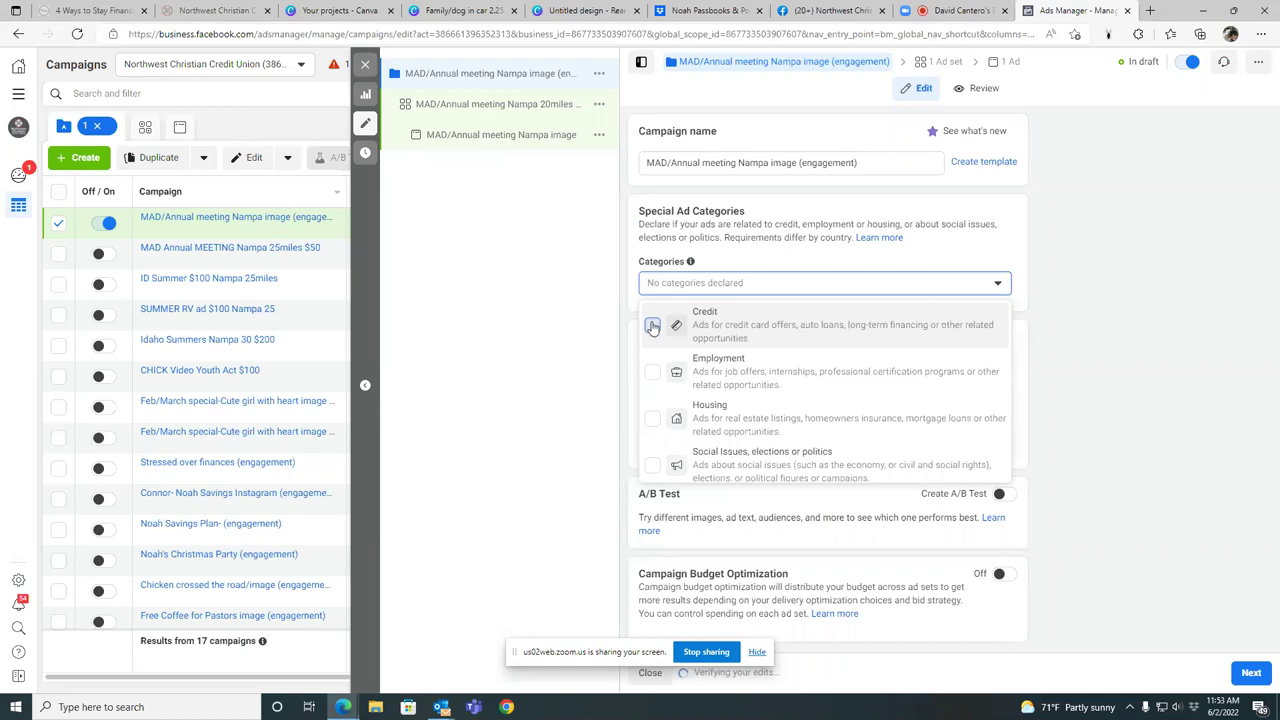
click(652, 327)
click(1083, 449)
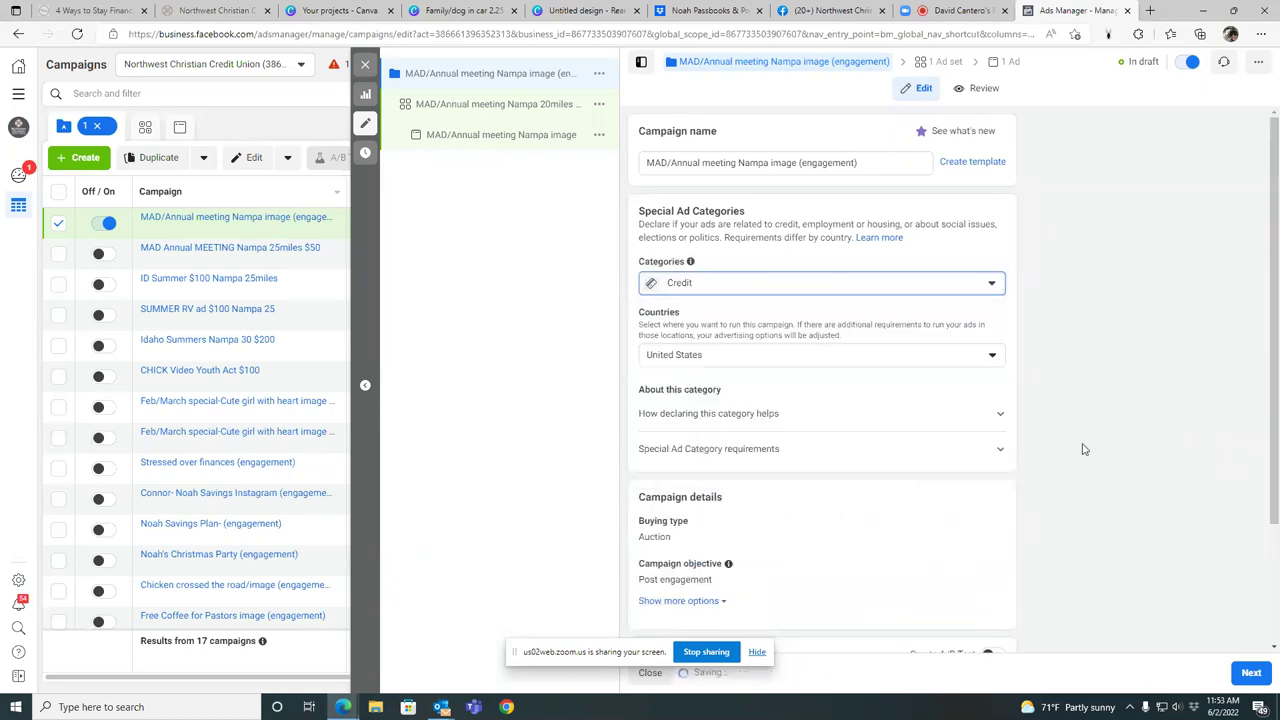
click(994, 286)
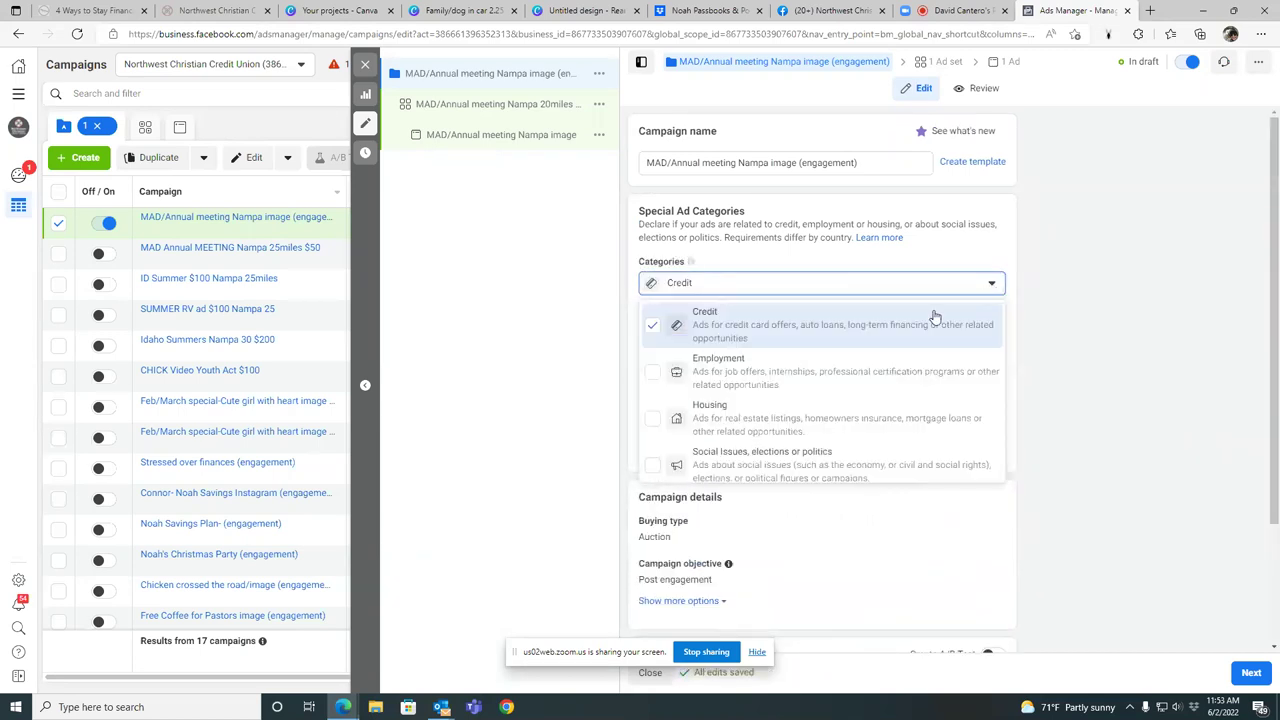
click(652, 422)
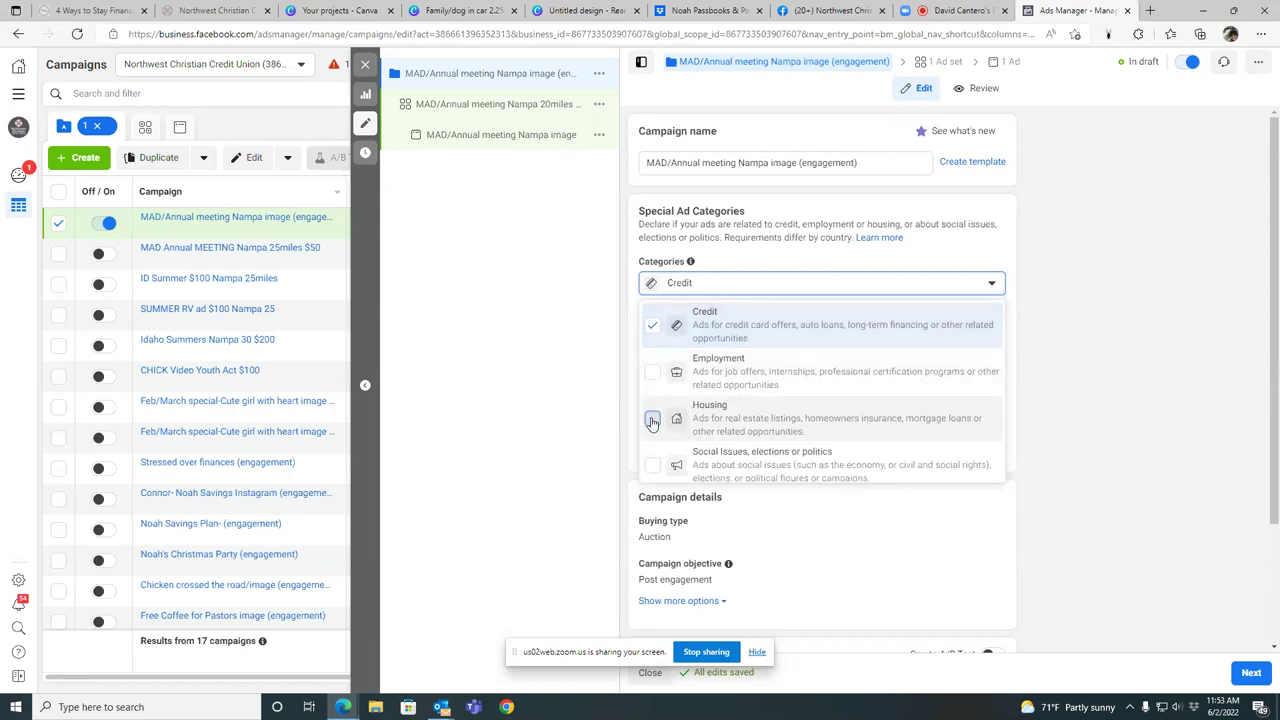
click(1110, 442)
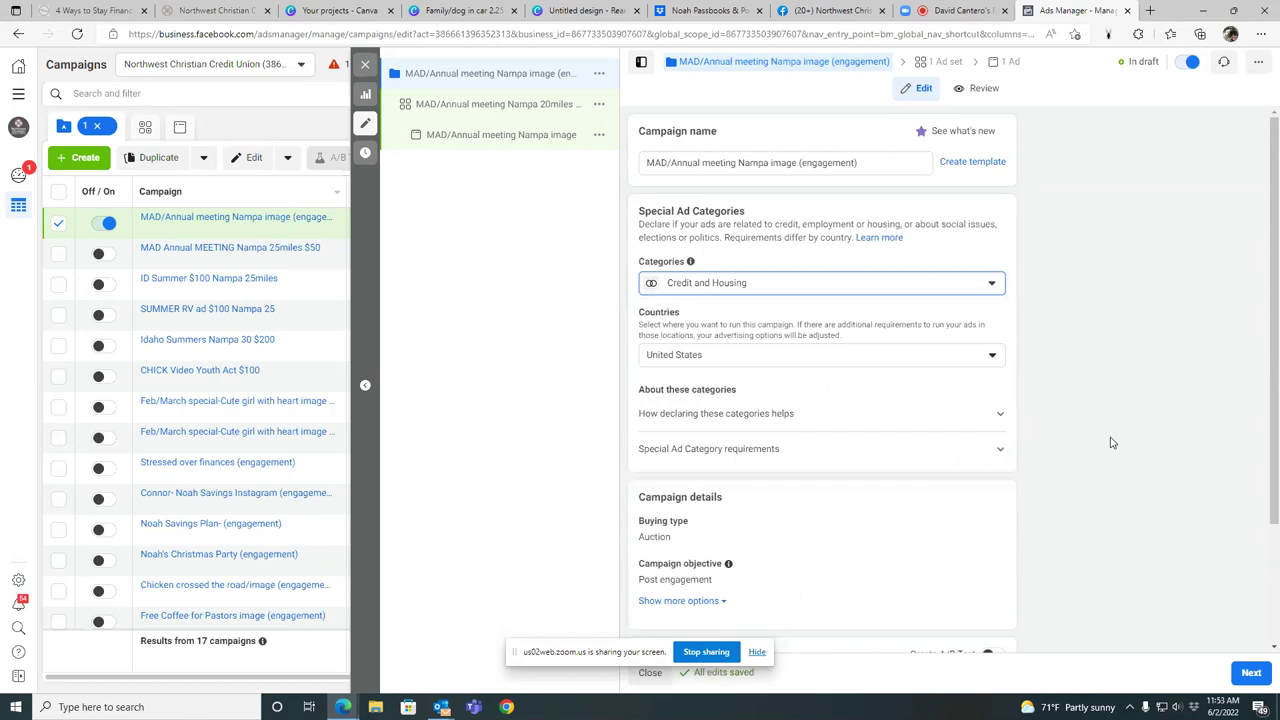
scroll(1110, 442, down, 1)
scroll(1110, 442, down, 1)
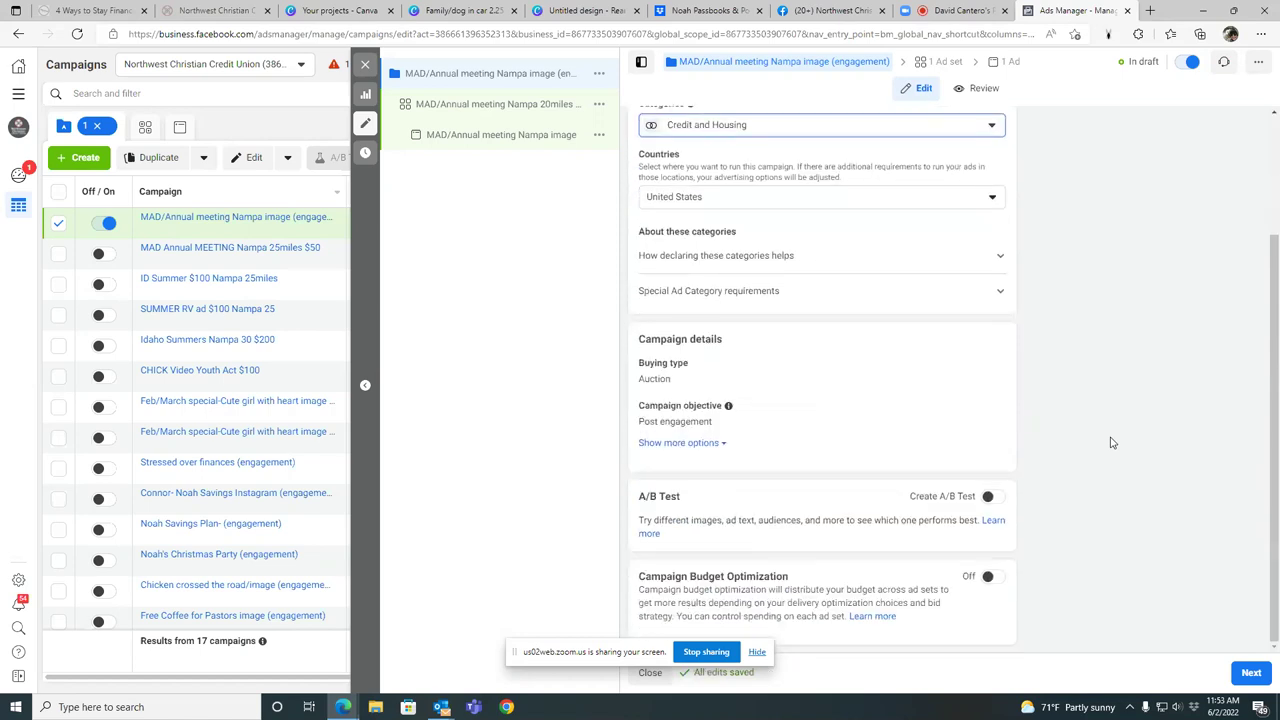
click(1250, 673)
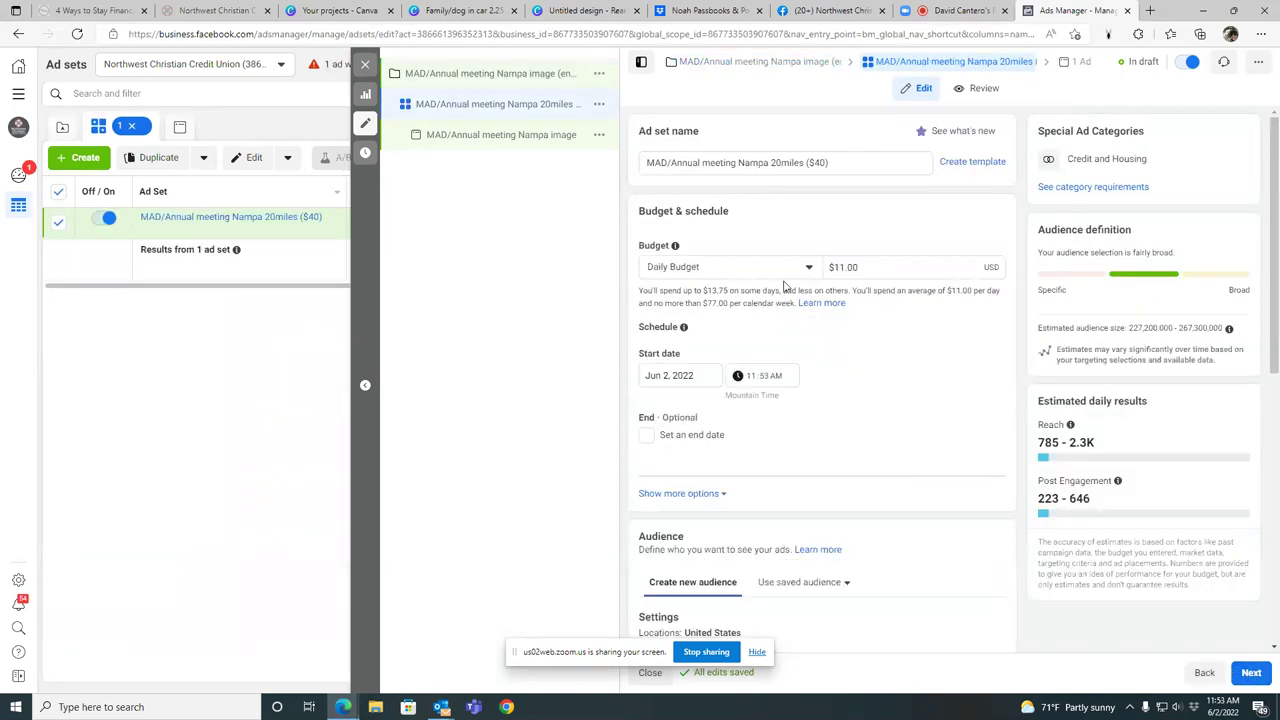
- Set the ad set's daily budget to $40.00
click(870, 266)
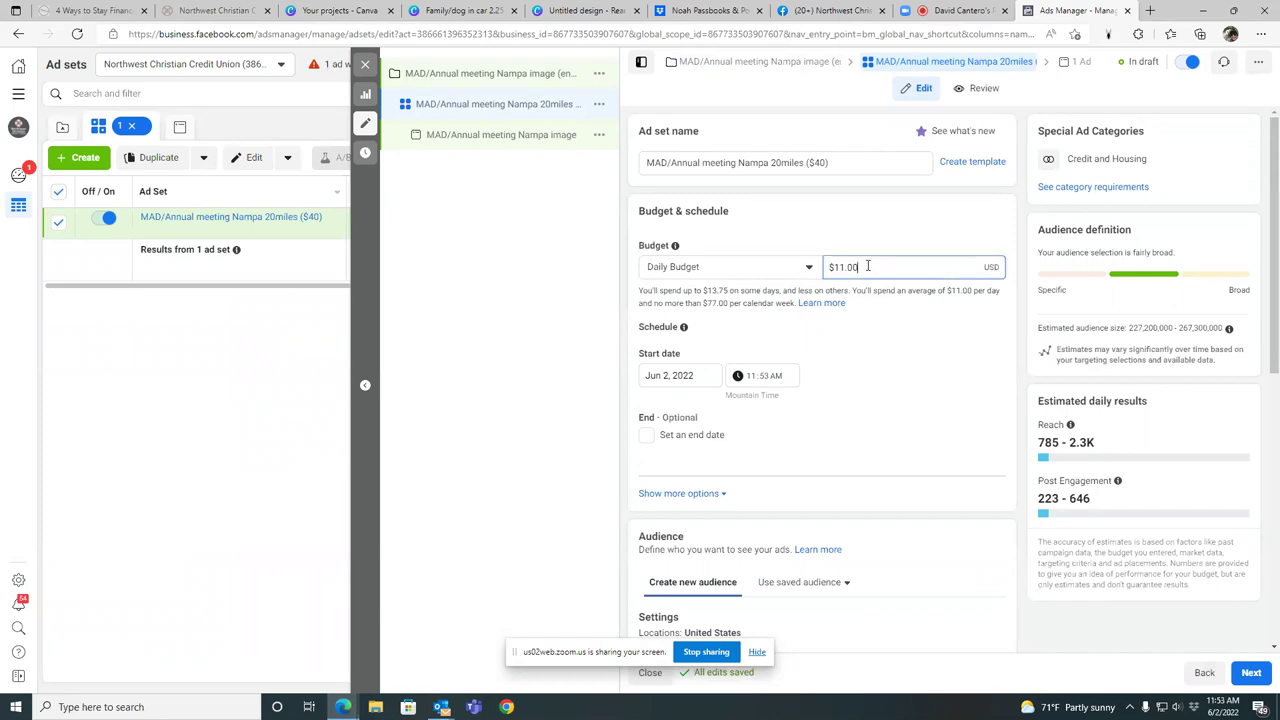
key(BackSpace)
key(BackSpace)
key(BackSpace)
key(BackSpace)
text(40)
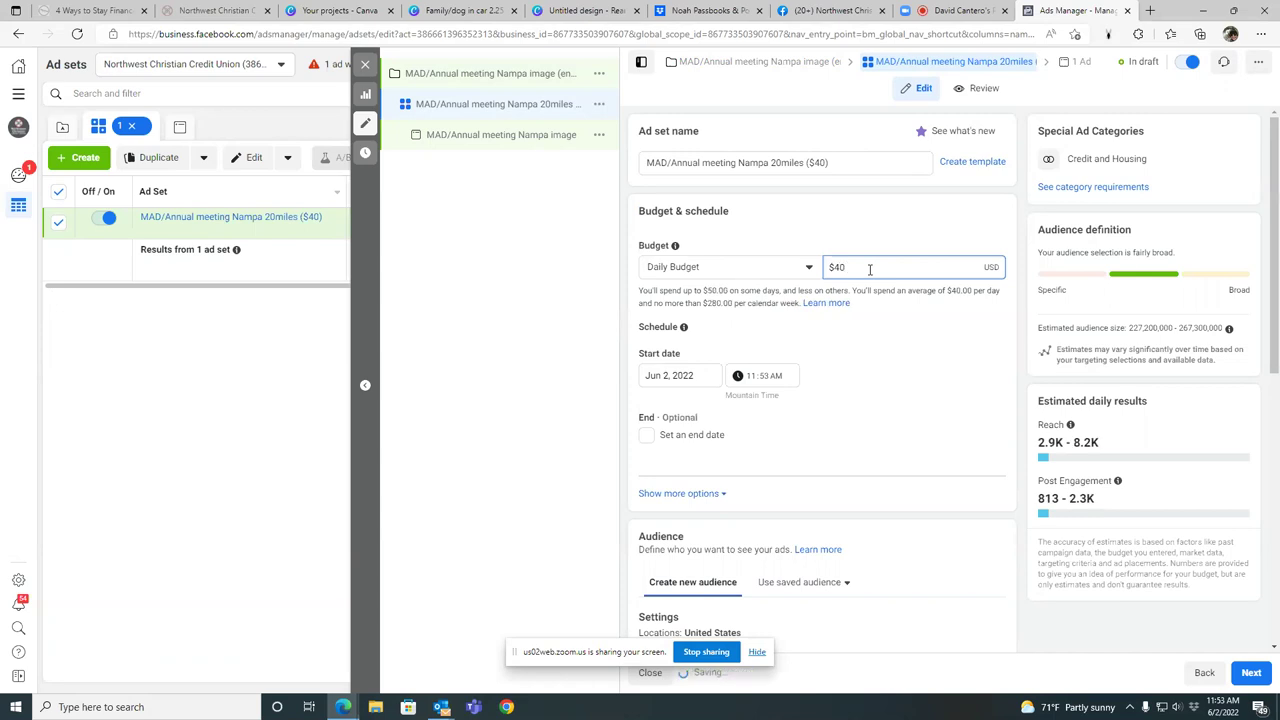
text(.00)
- Switch the ad set to a lifetime budget and set the amount to $40.00
click(808, 268)
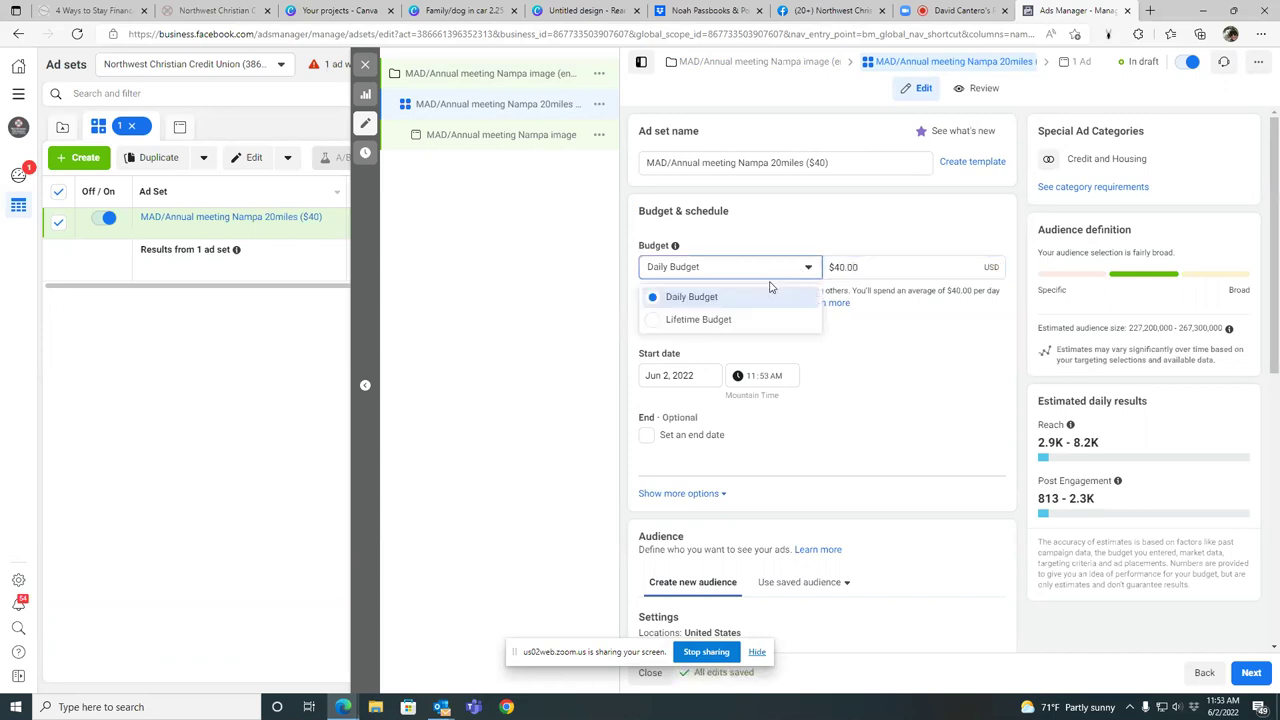
click(663, 320)
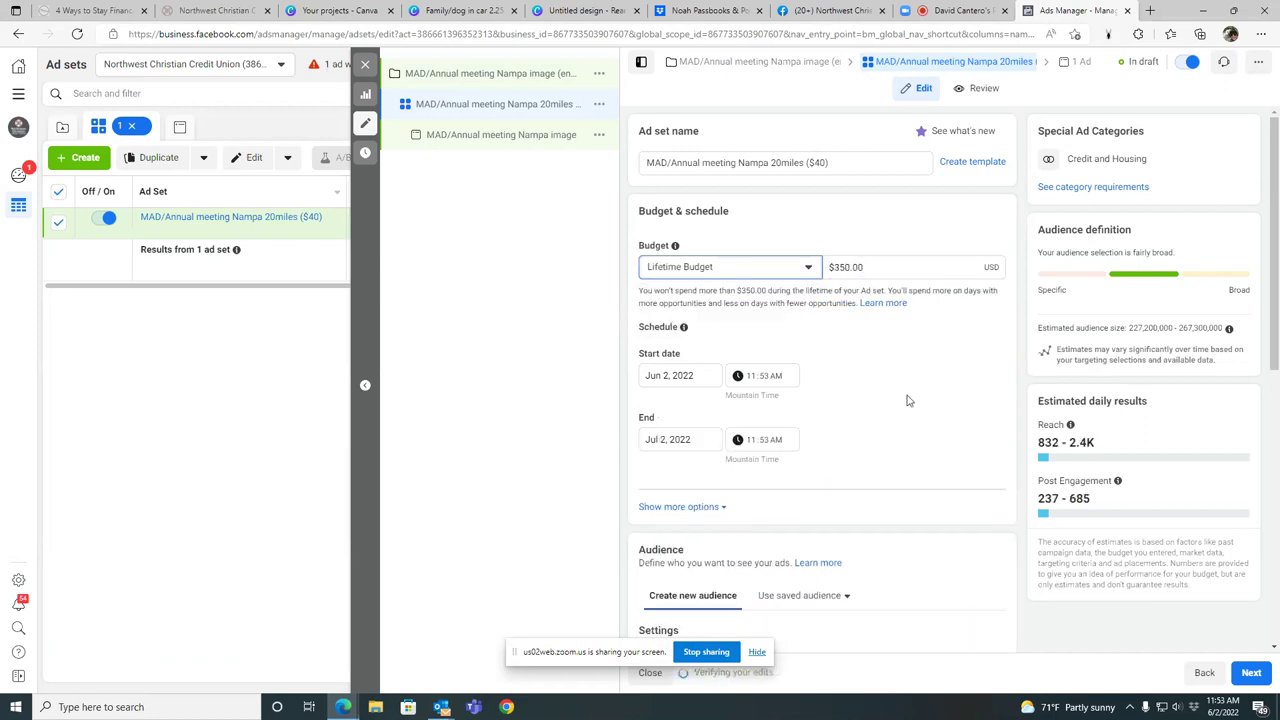
click(870, 263)
key(BackSpace)
key(BackSpace)
key(BackSpace)
key(BackSpace)
key(BackSpace)
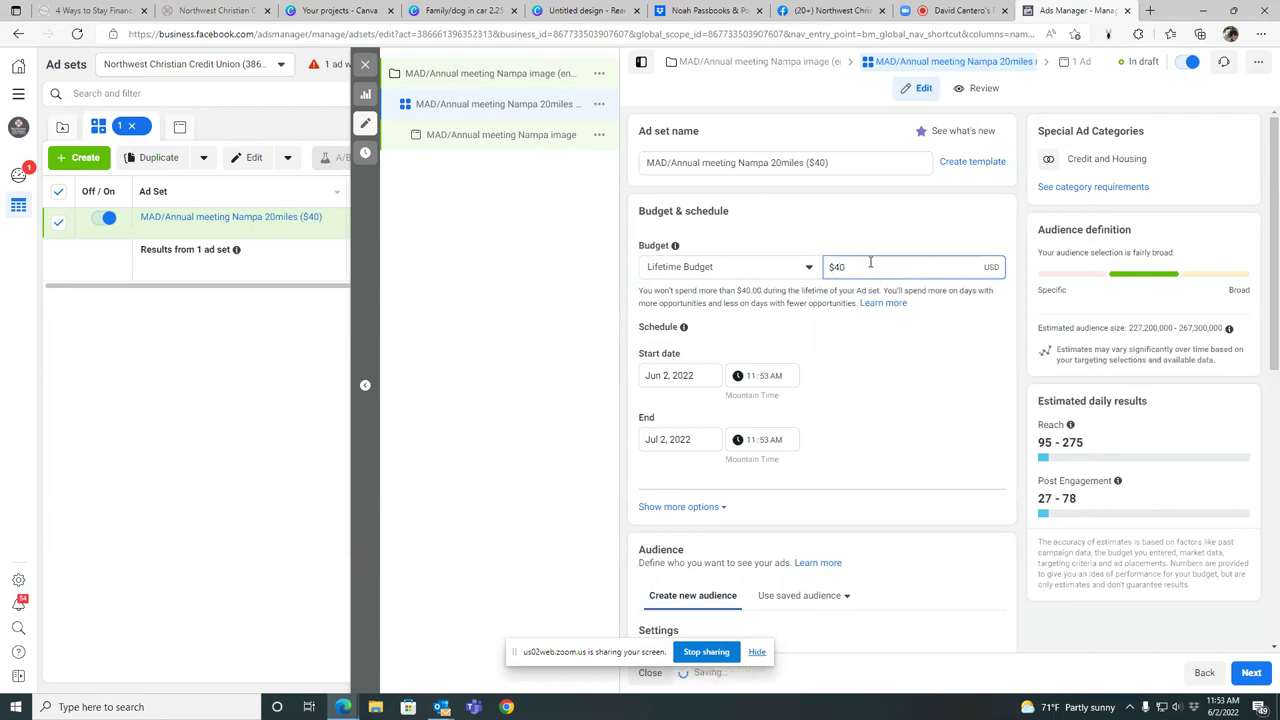
click(918, 362)
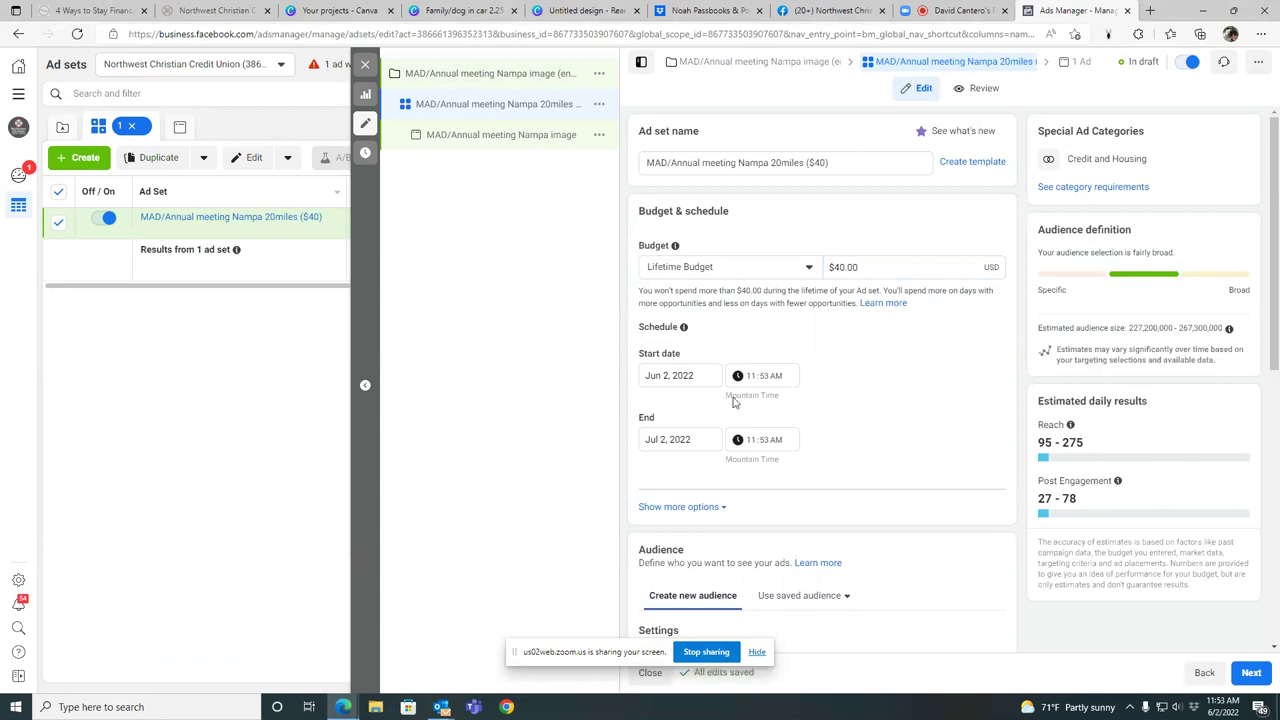
- Schedule the ad set to start on Jun 3, 2022 at 6:00 AM
click(697, 374)
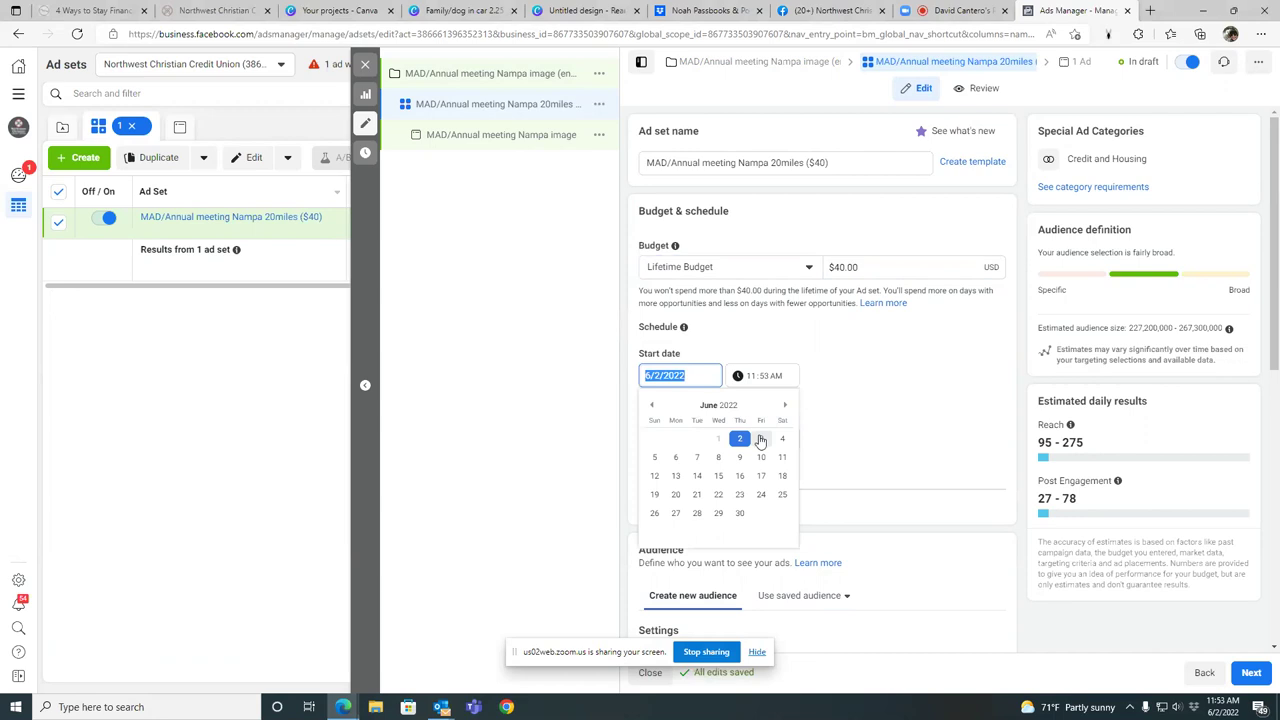
click(761, 438)
click(779, 380)
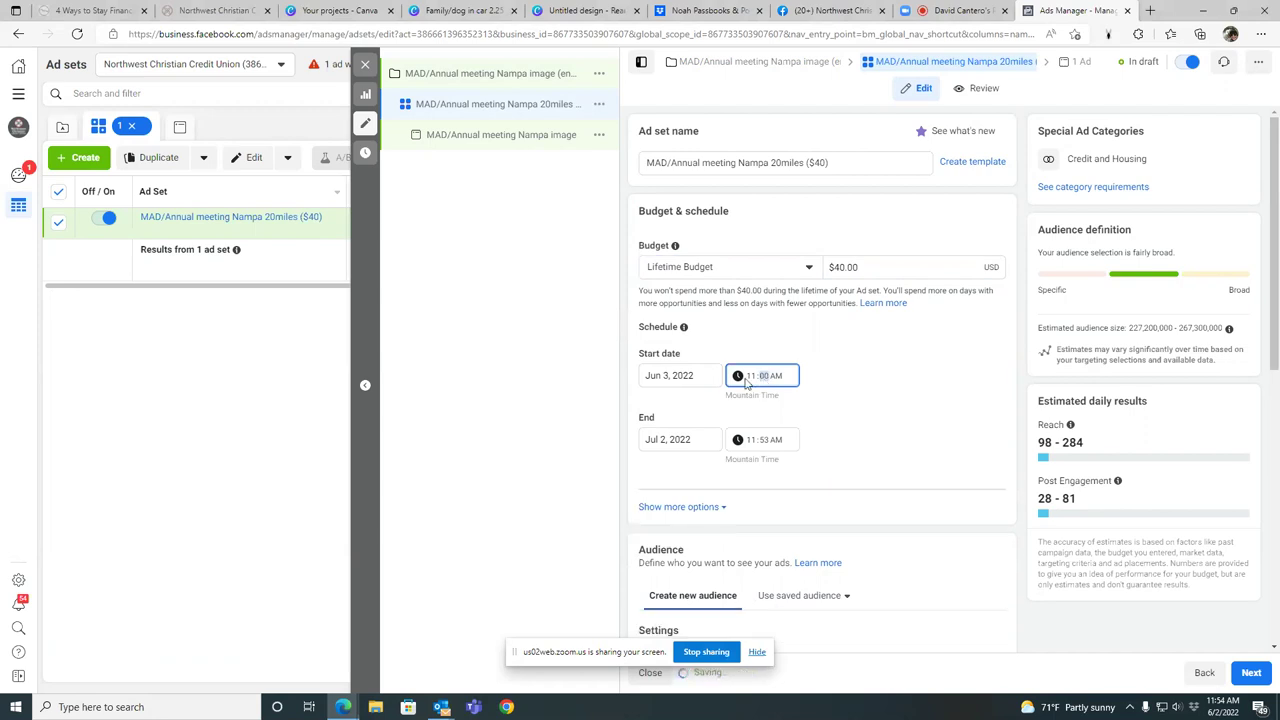
text(00)
text(9)
- Schedule the ad set to end on Jun 10, 2022 at 6:00 AM
click(750, 442)
text(6:)
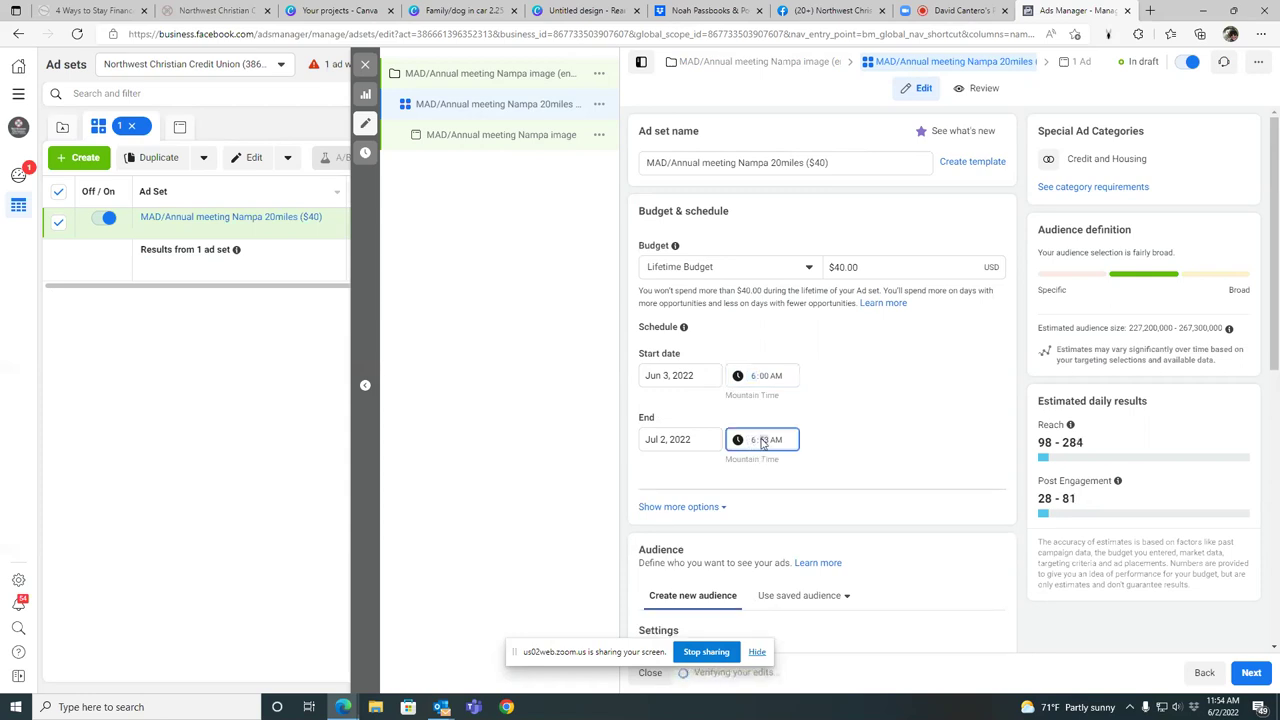
text(00)
click(692, 440)
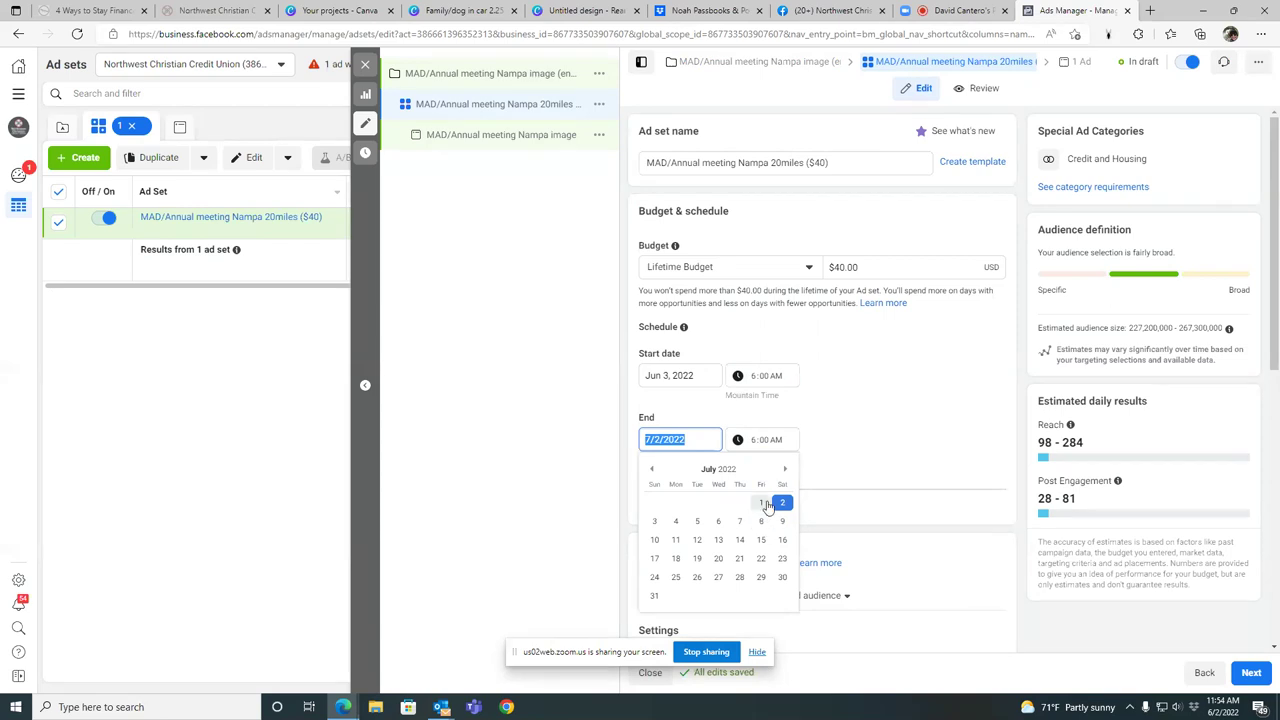
click(653, 472)
click(762, 523)
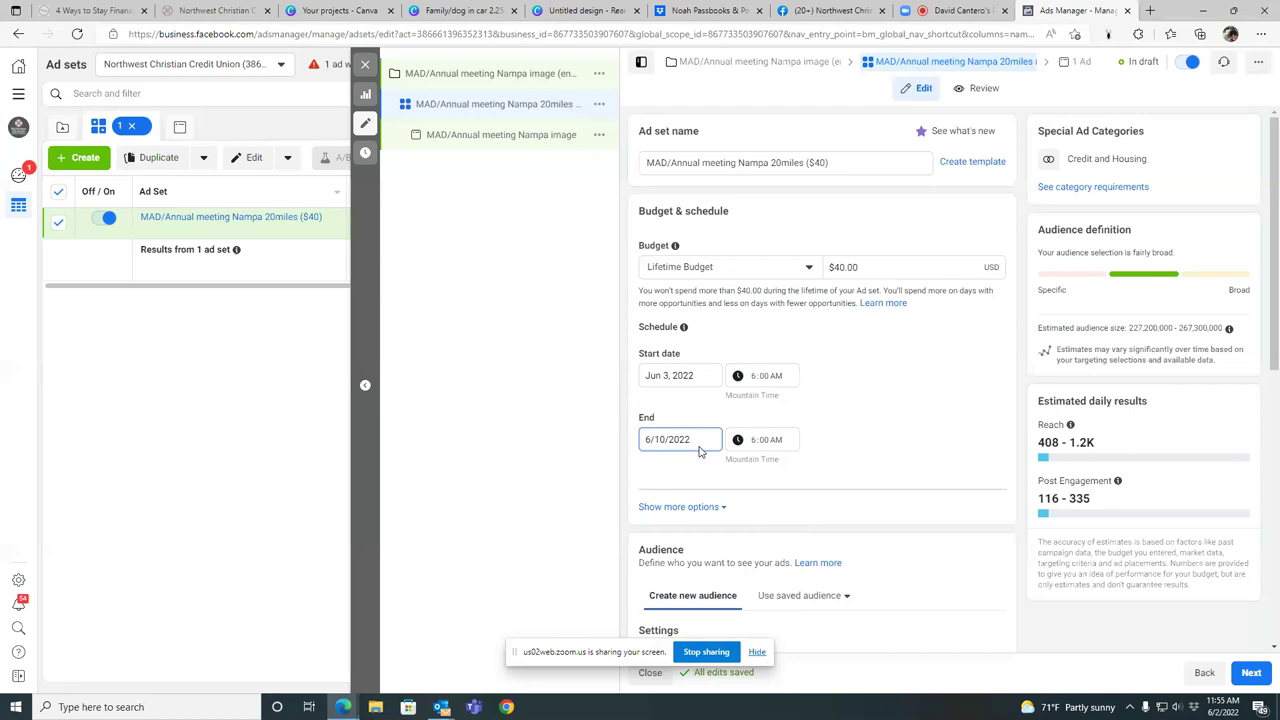
- Add the existing "Lobby Video 25% off" video engagement audience to the ad set's custom audiences
scroll(958, 553, down, 3)
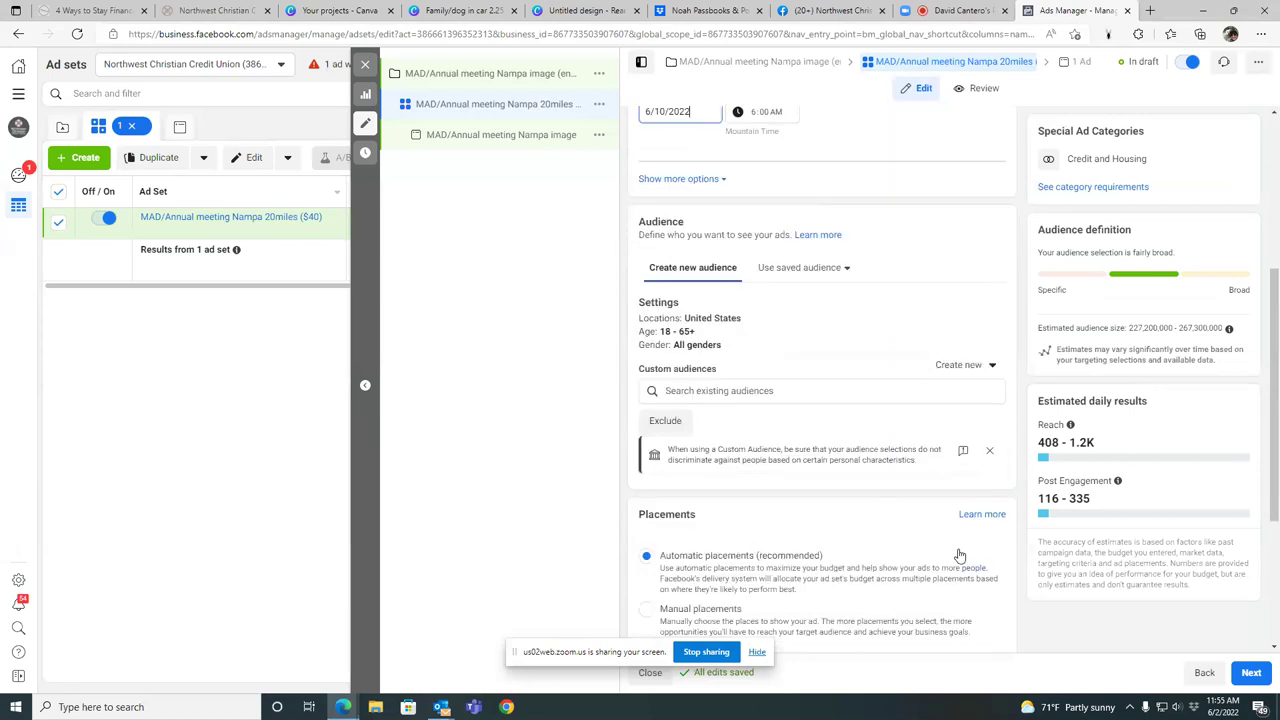
scroll(958, 553, down, 1)
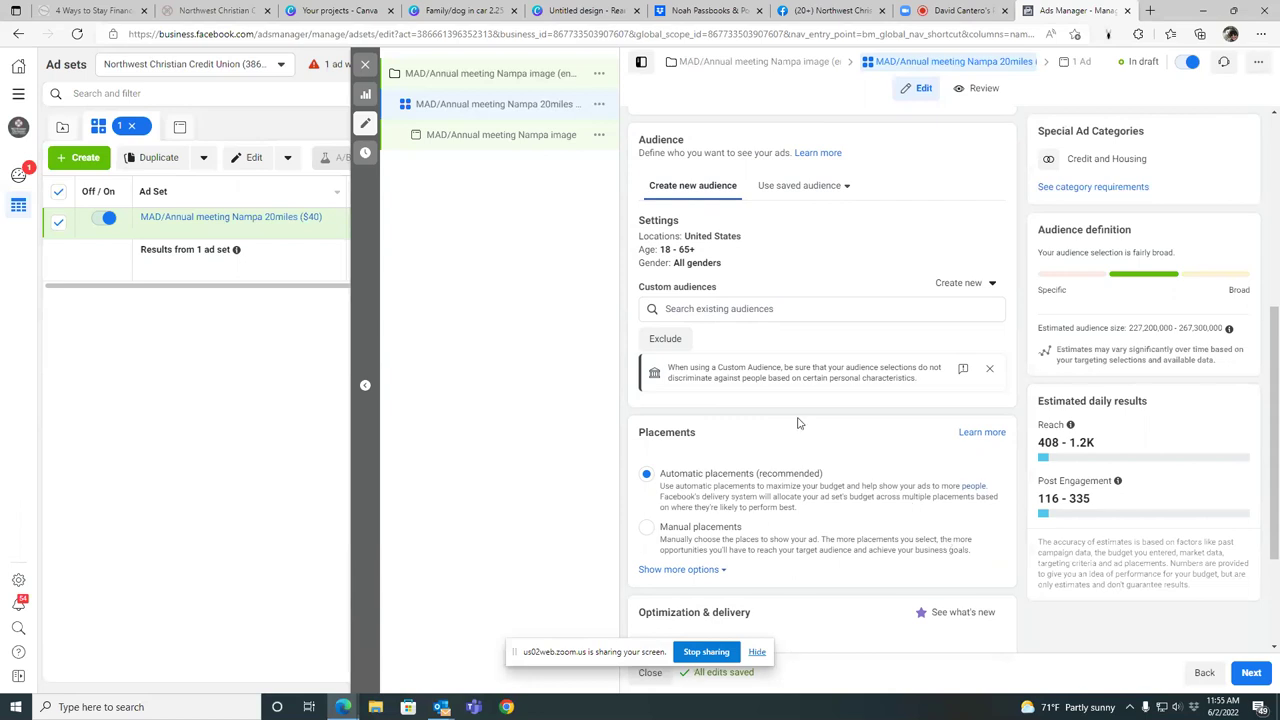
click(800, 311)
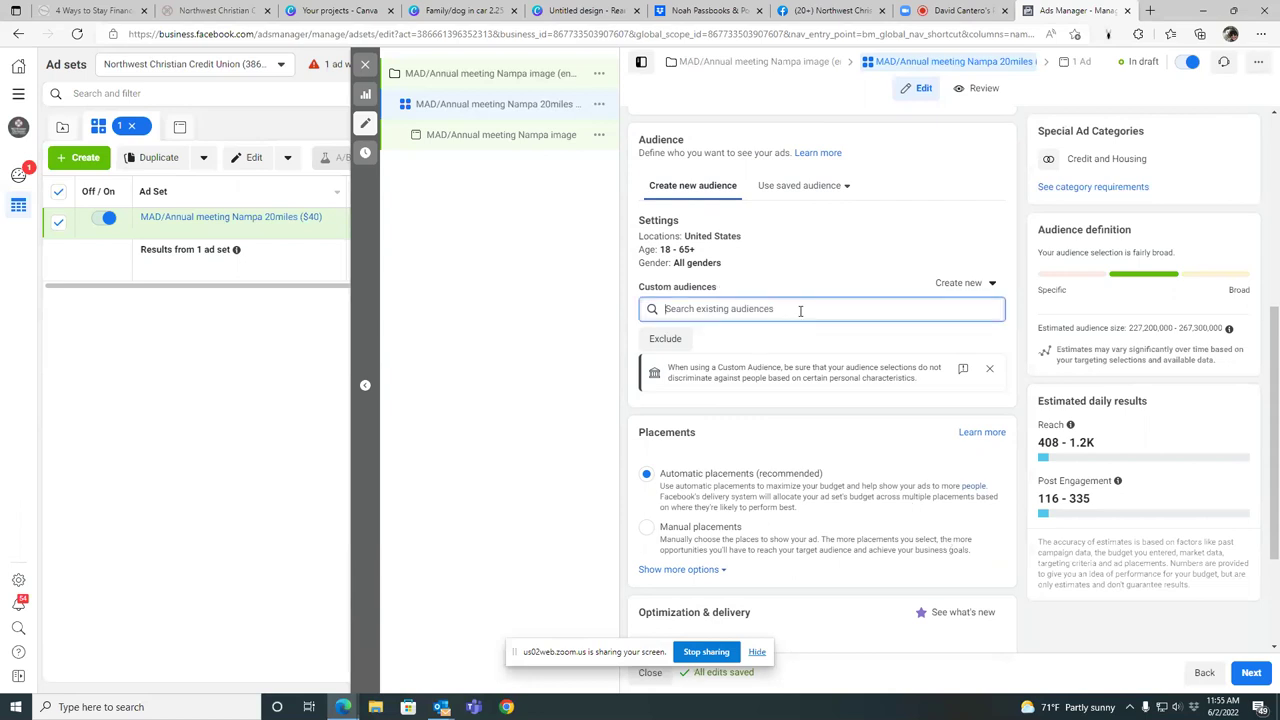
click(900, 312)
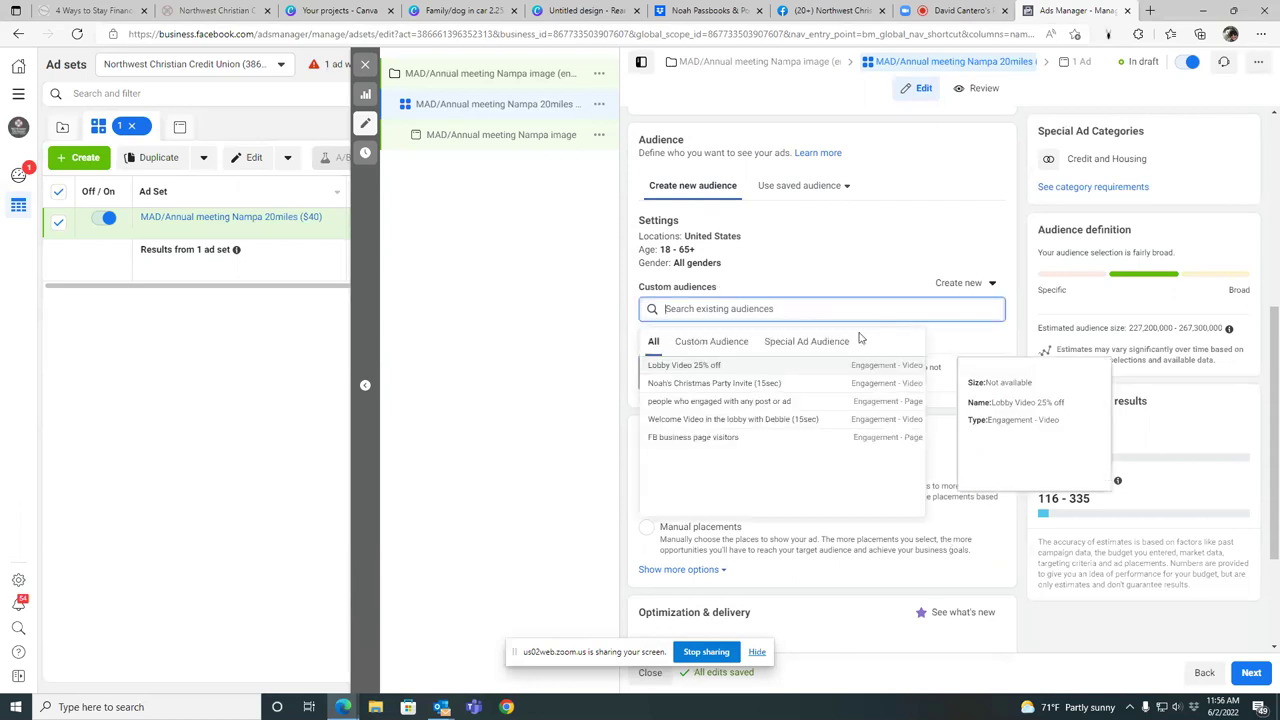
click(690, 369)
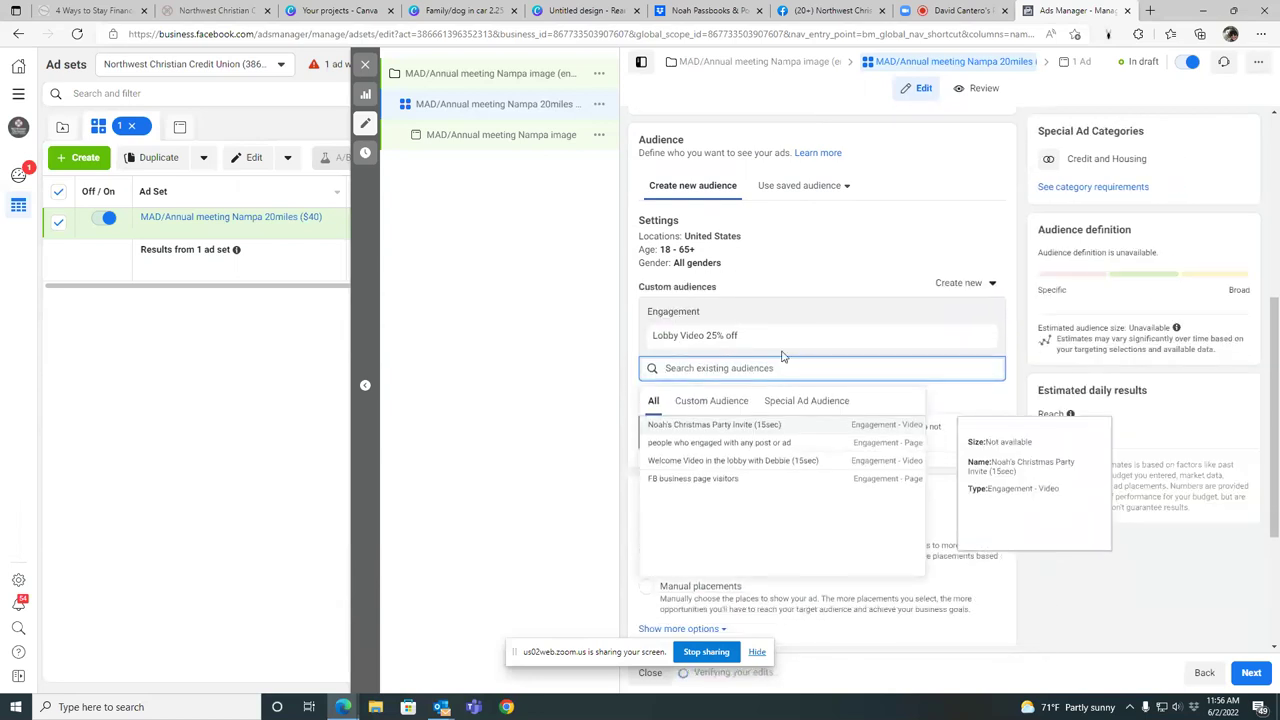
- Add the Christmas Party Invite (15sec), "people who engaged with any post or ad" and lobby Welcome Video (15sec) audiences to the custom audiences
click(720, 424)
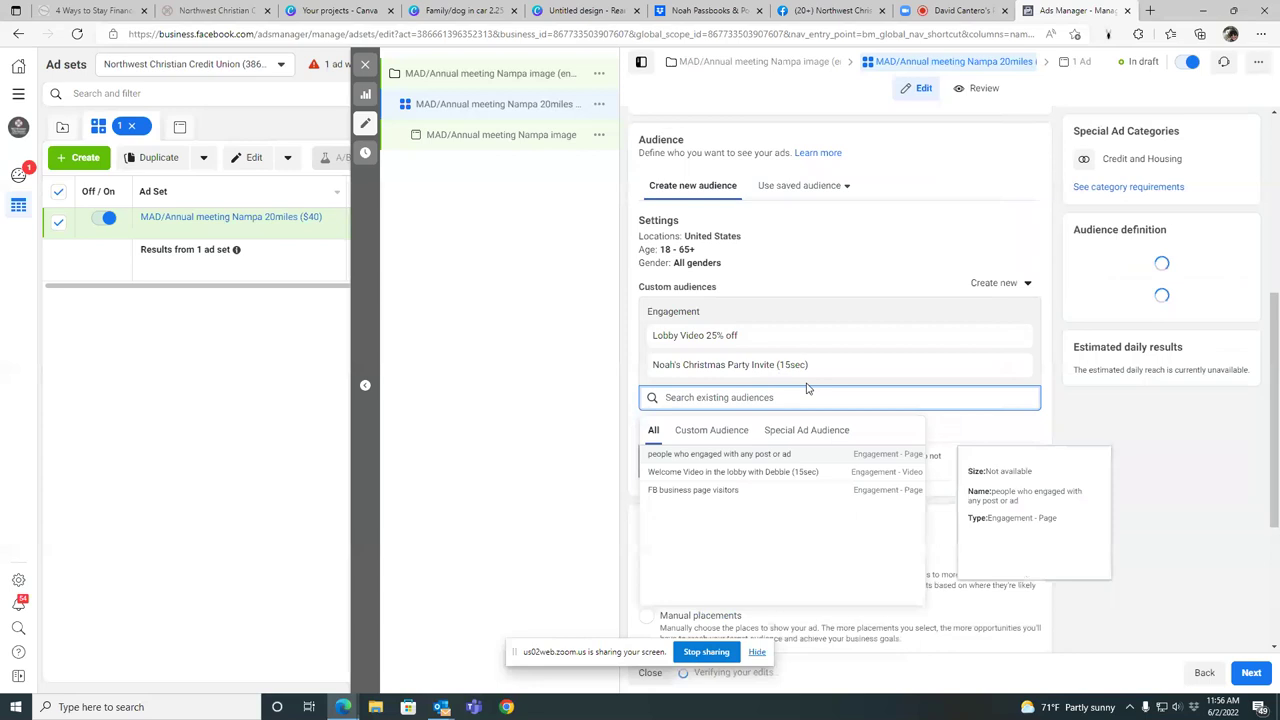
click(745, 455)
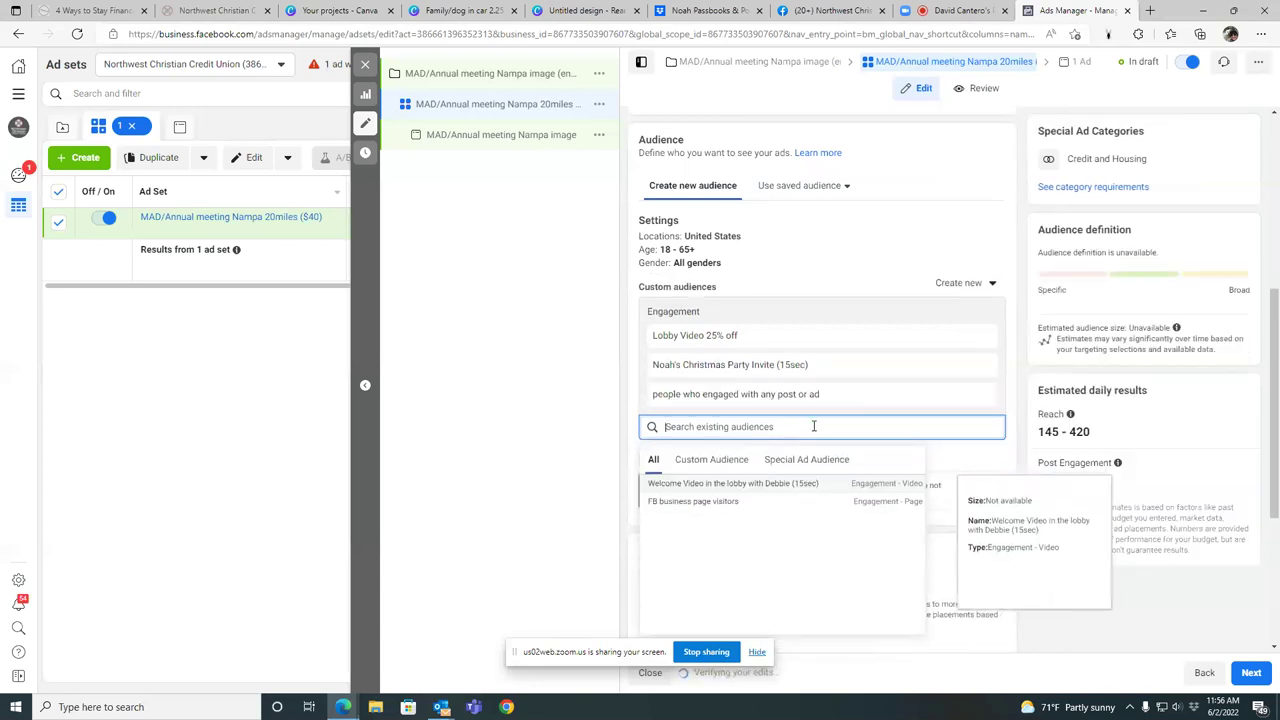
click(816, 484)
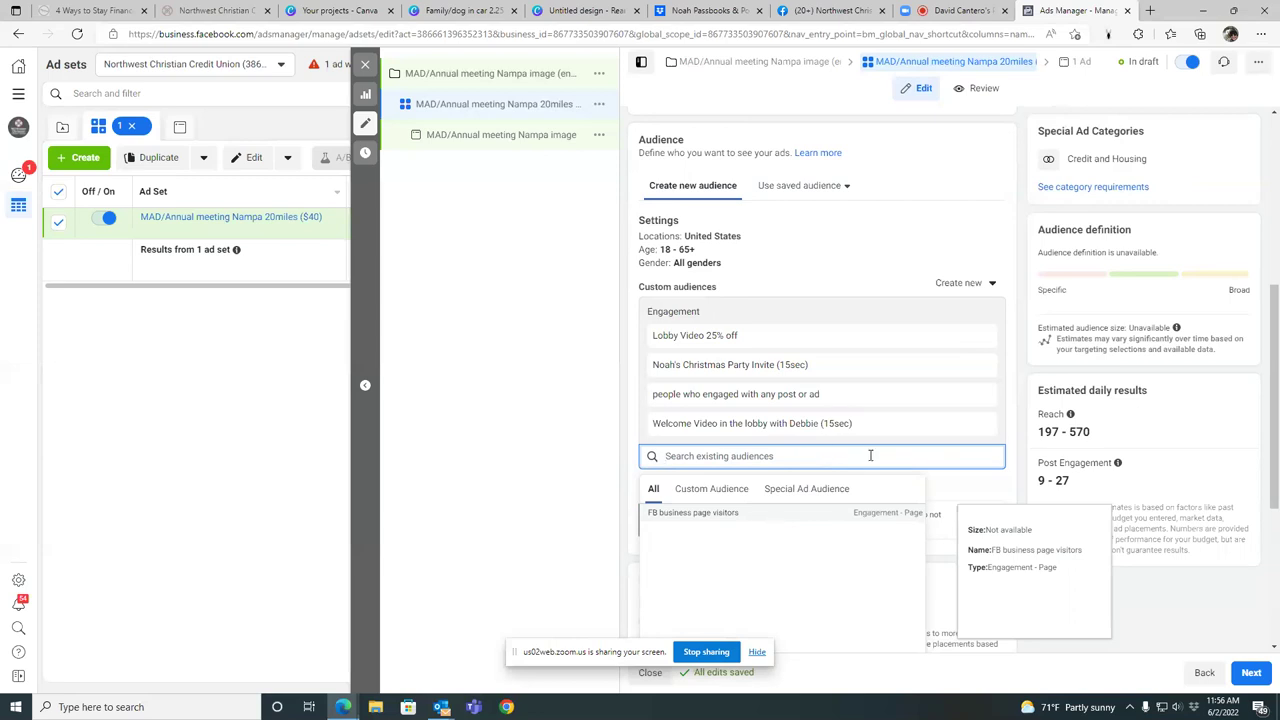
click(530, 481)
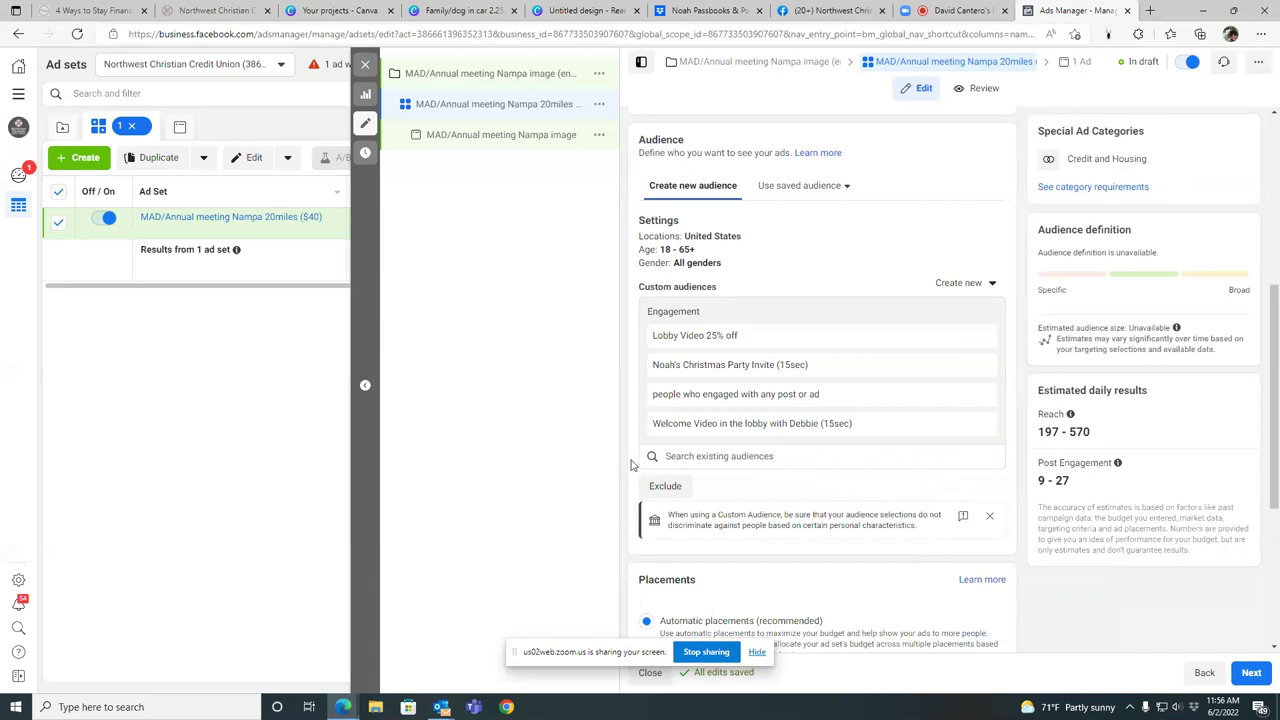
- Set the ad set's audience location to the city of Nampa, Idaho, United States
scroll(630, 462, up, 5)
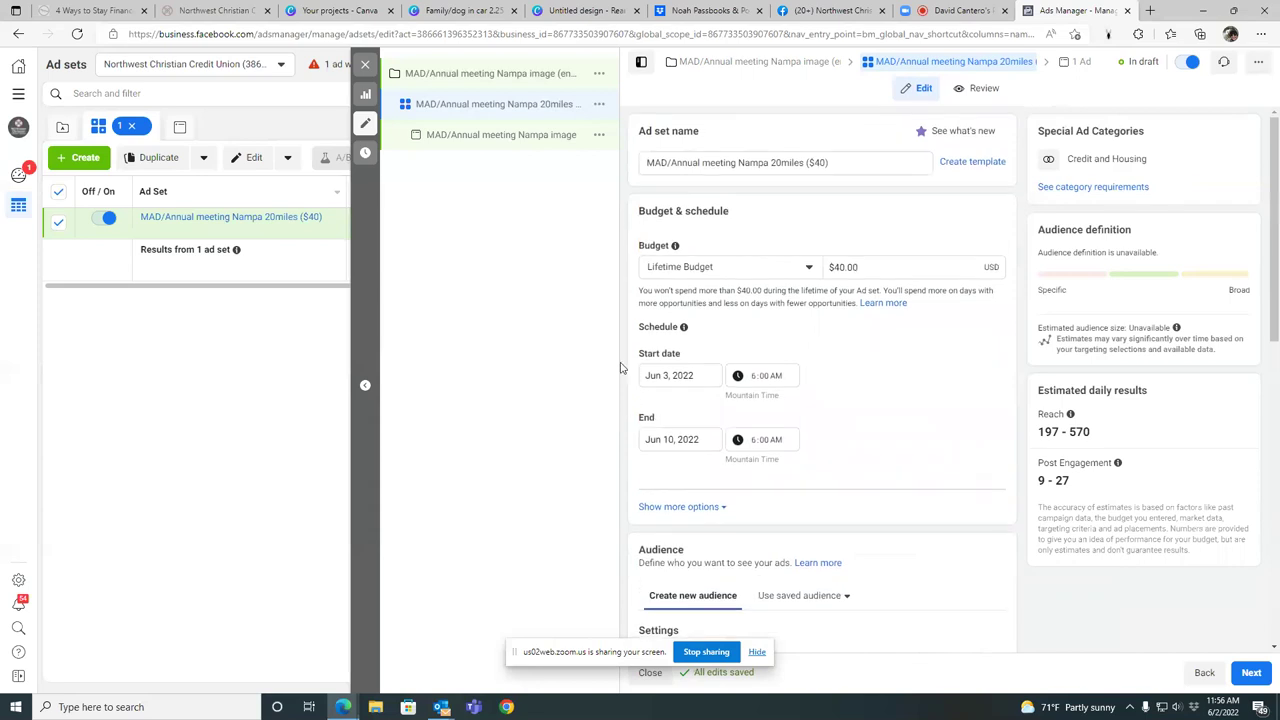
scroll(647, 375, down, 4)
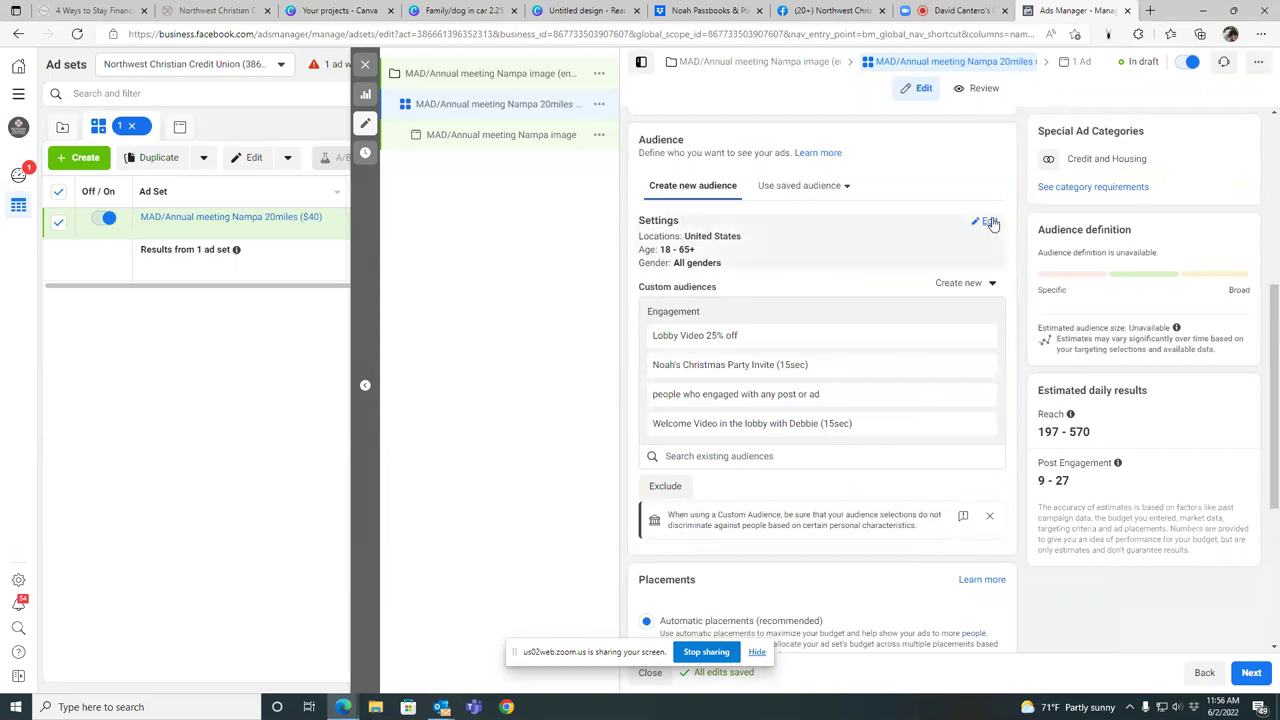
click(988, 221)
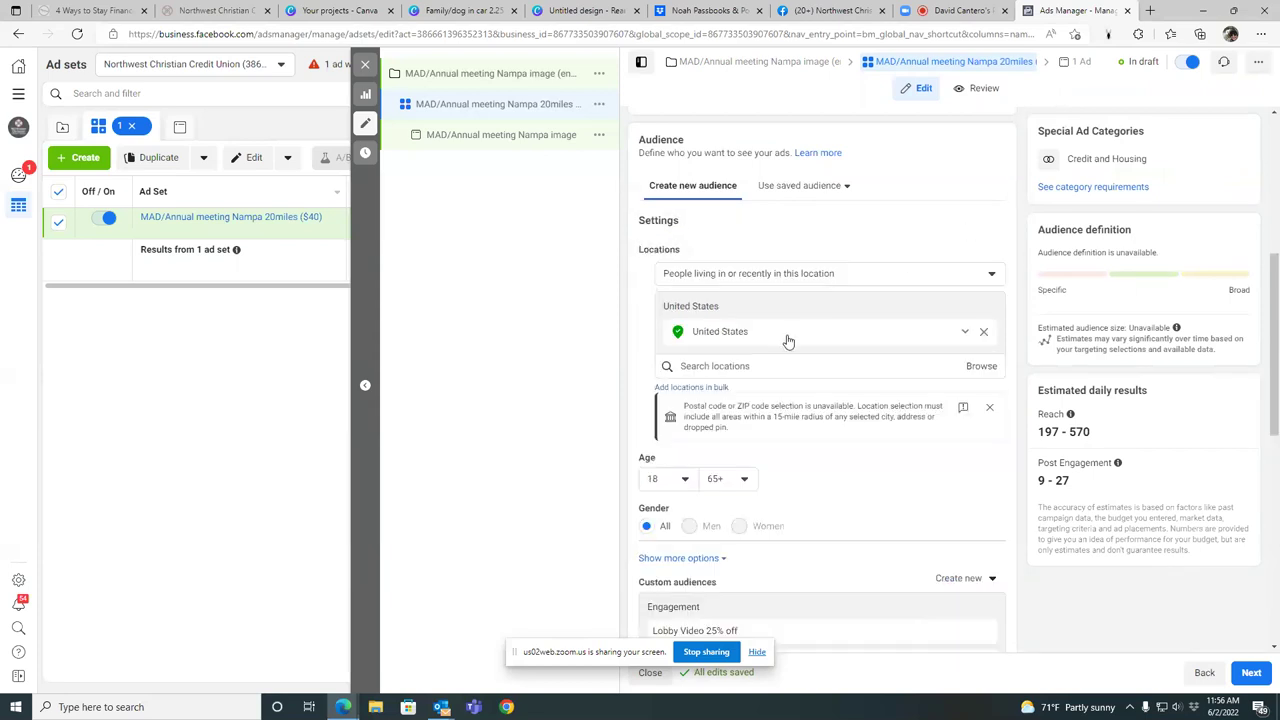
click(757, 366)
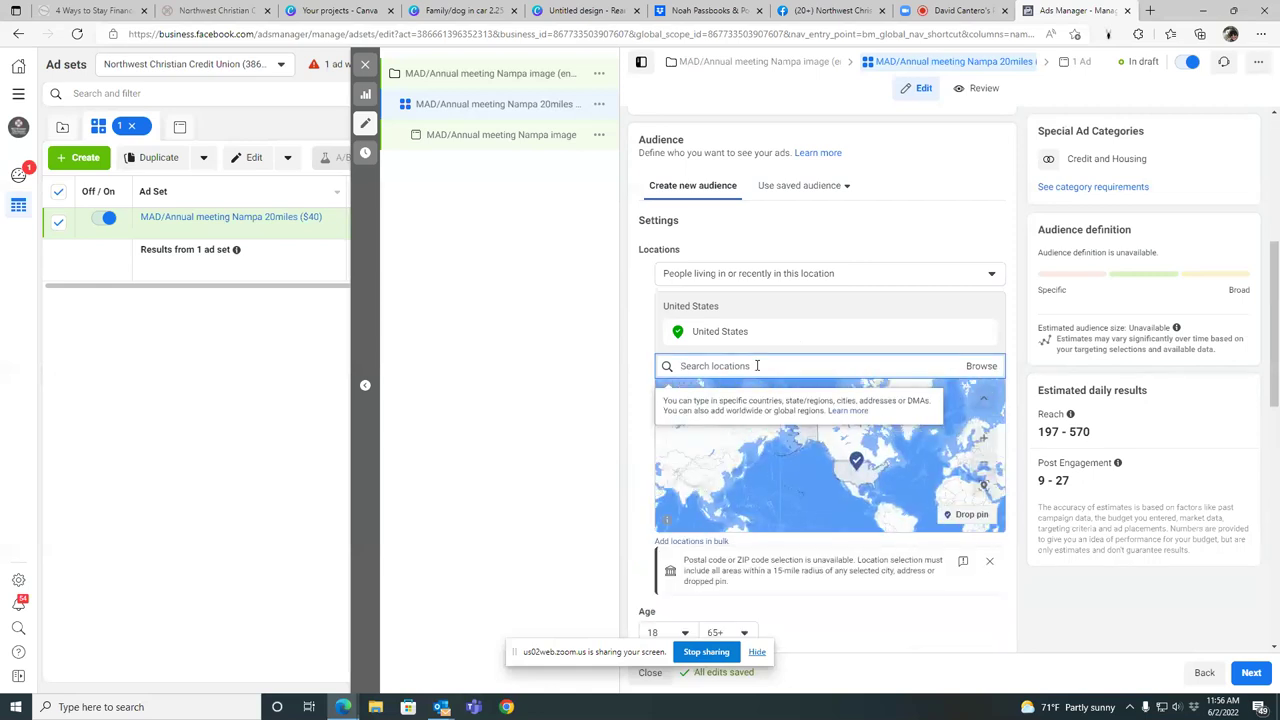
text(nampa)
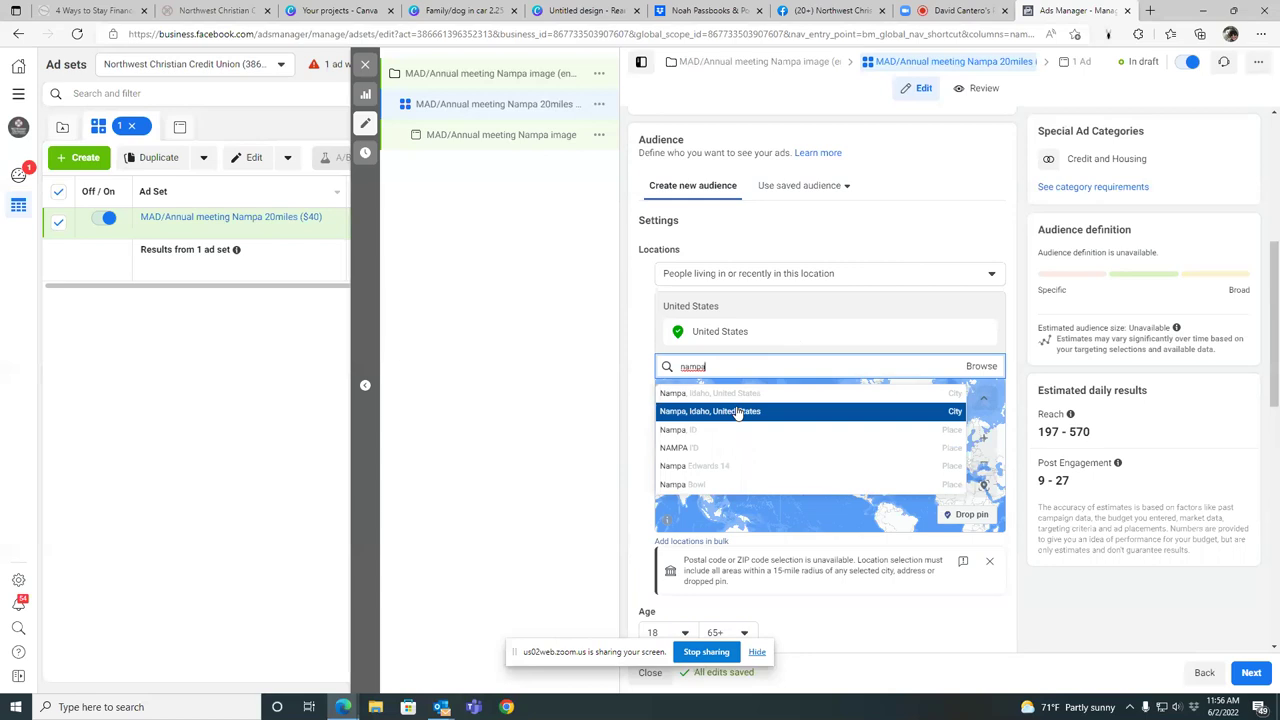
click(738, 413)
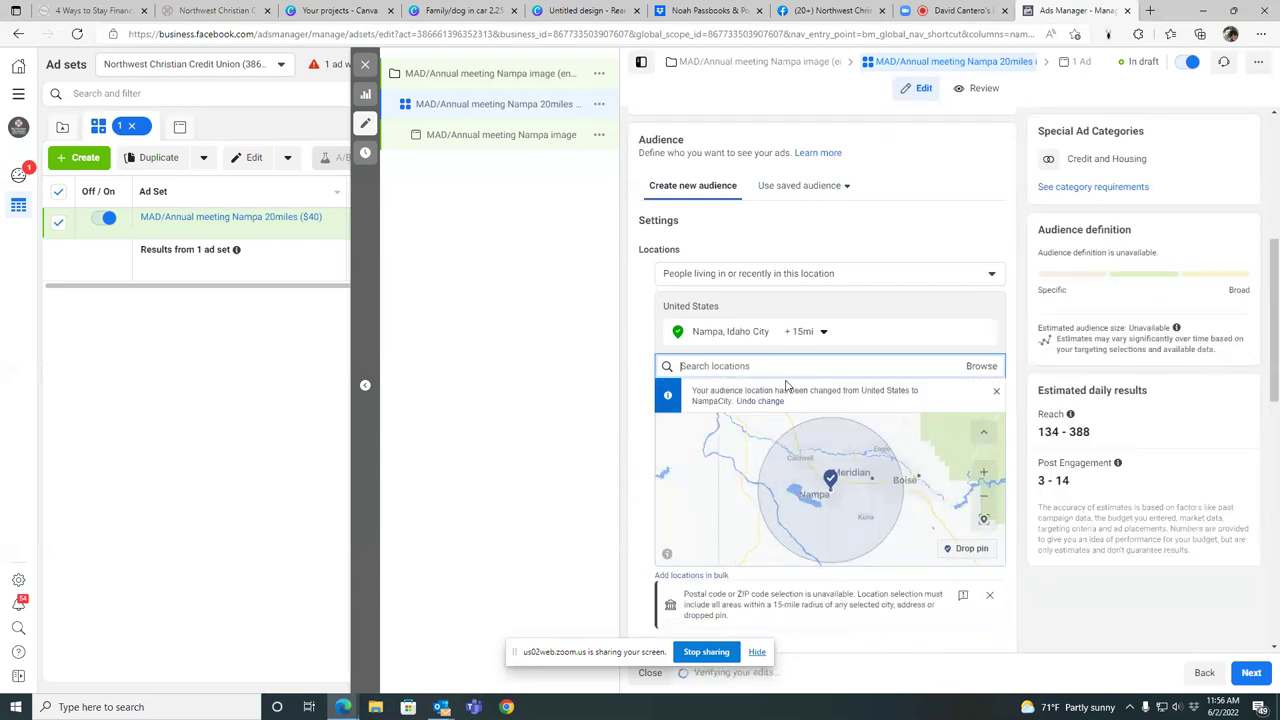
- Set the Nampa location's radius to 20 miles and target only people living in this location
click(822, 334)
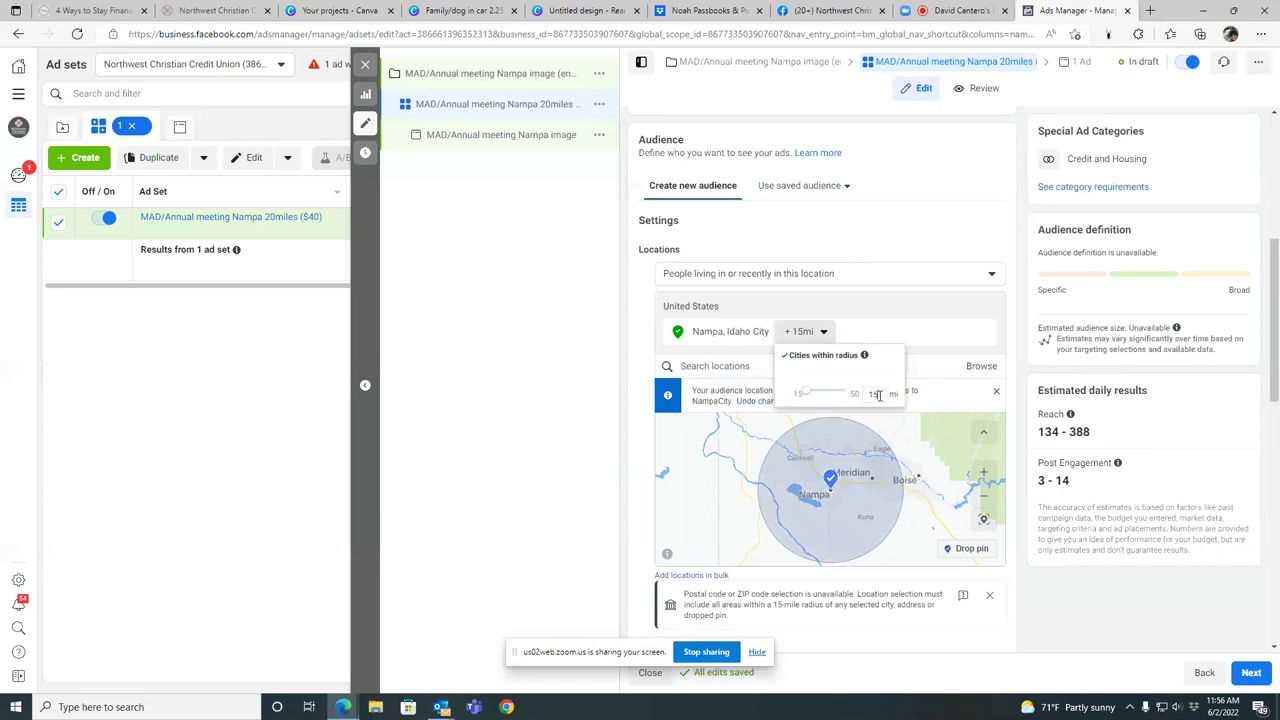
key(BackSpace)
key(BackSpace)
text(25)
key(BackSpace)
text(0)
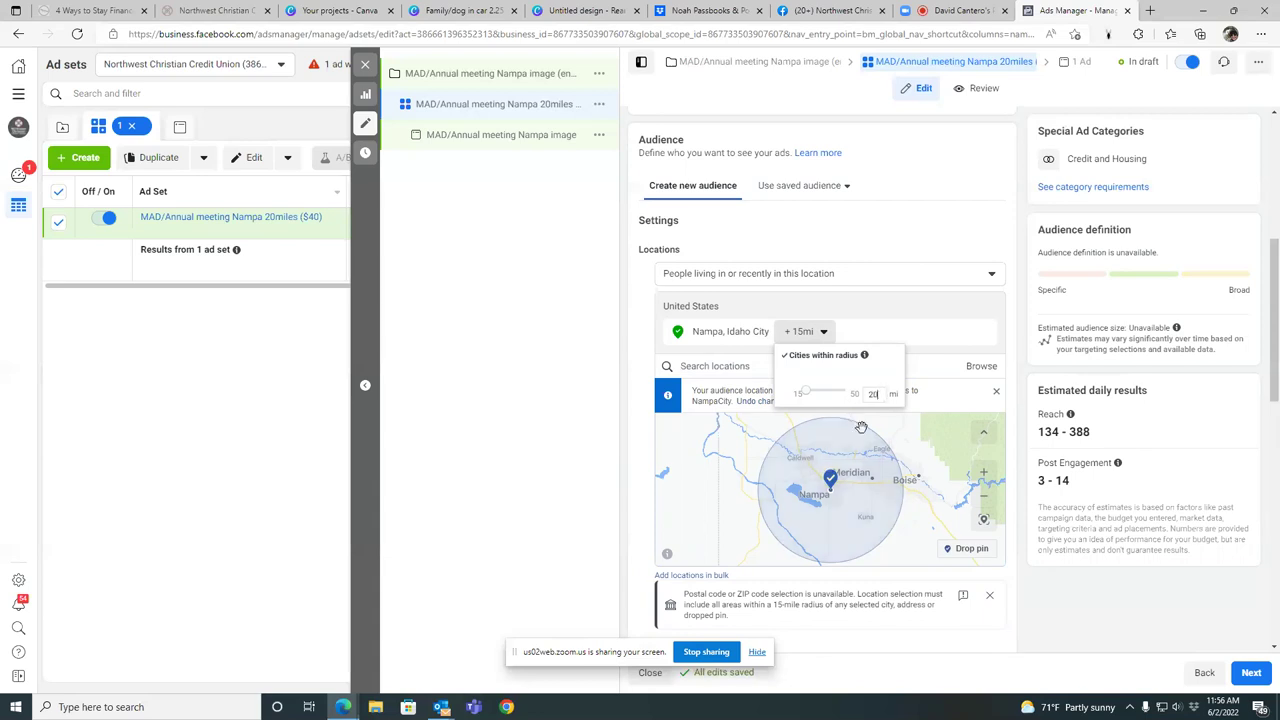
click(860, 428)
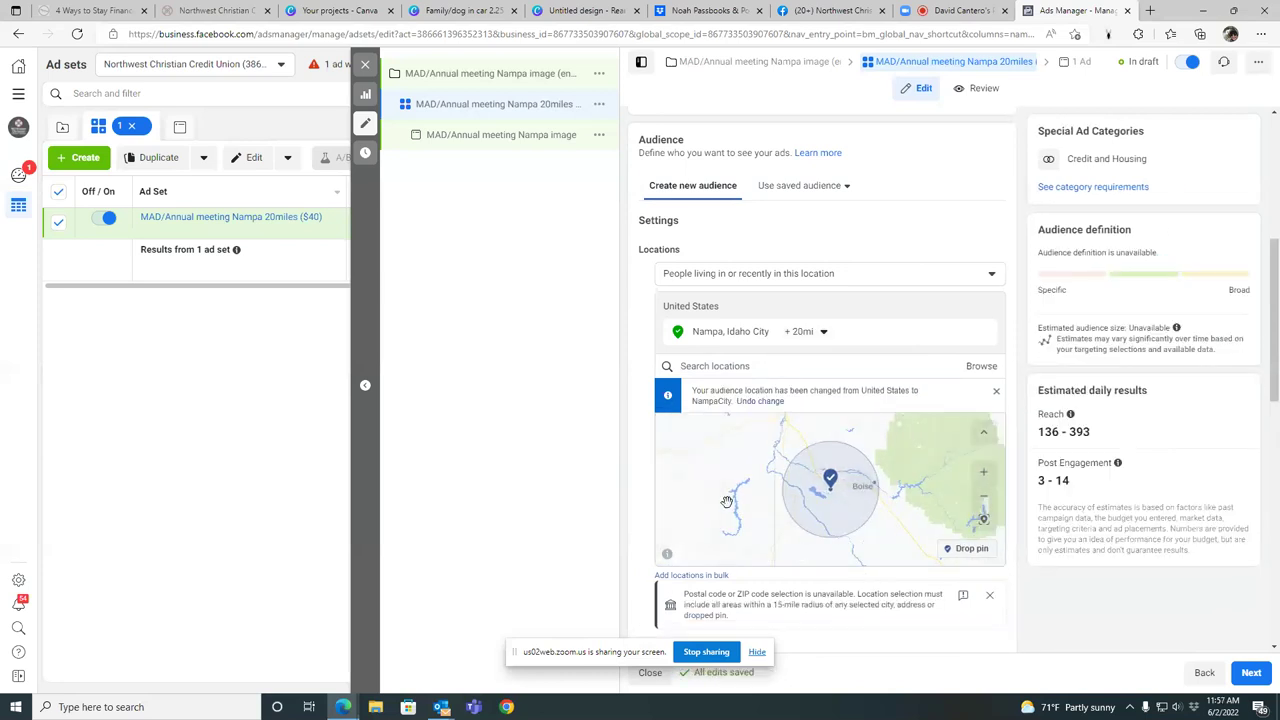
click(992, 276)
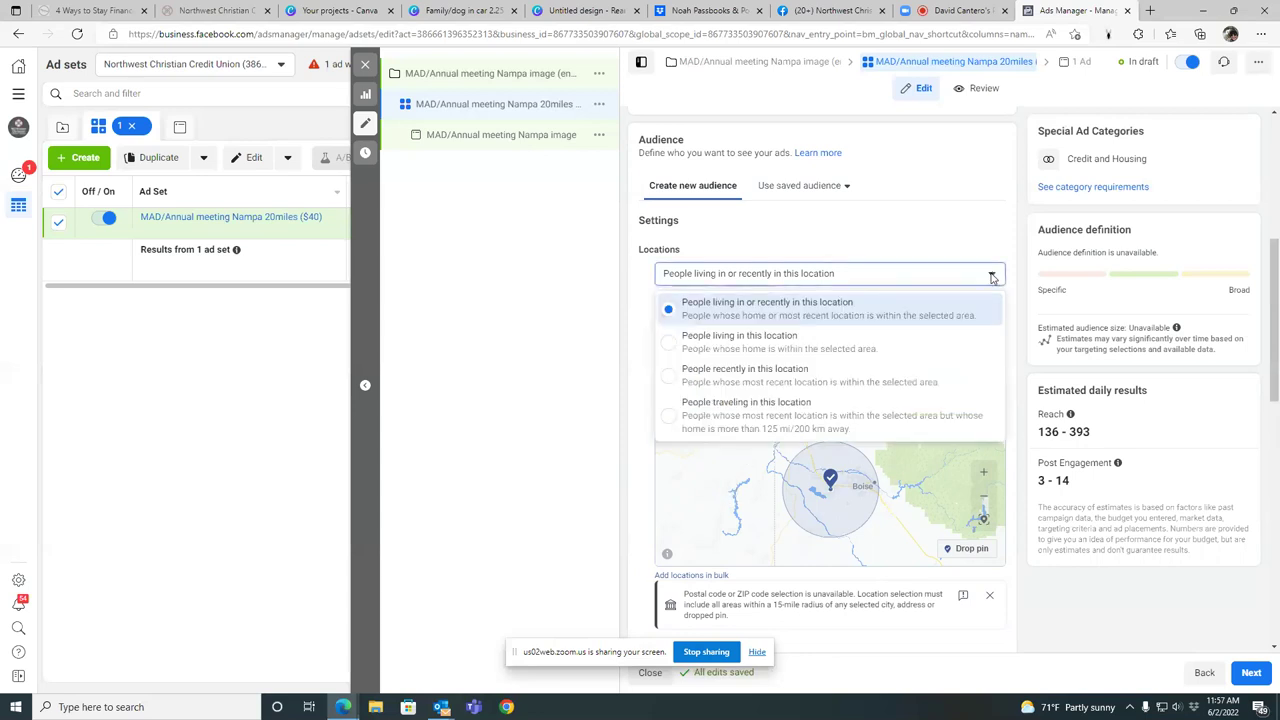
click(670, 343)
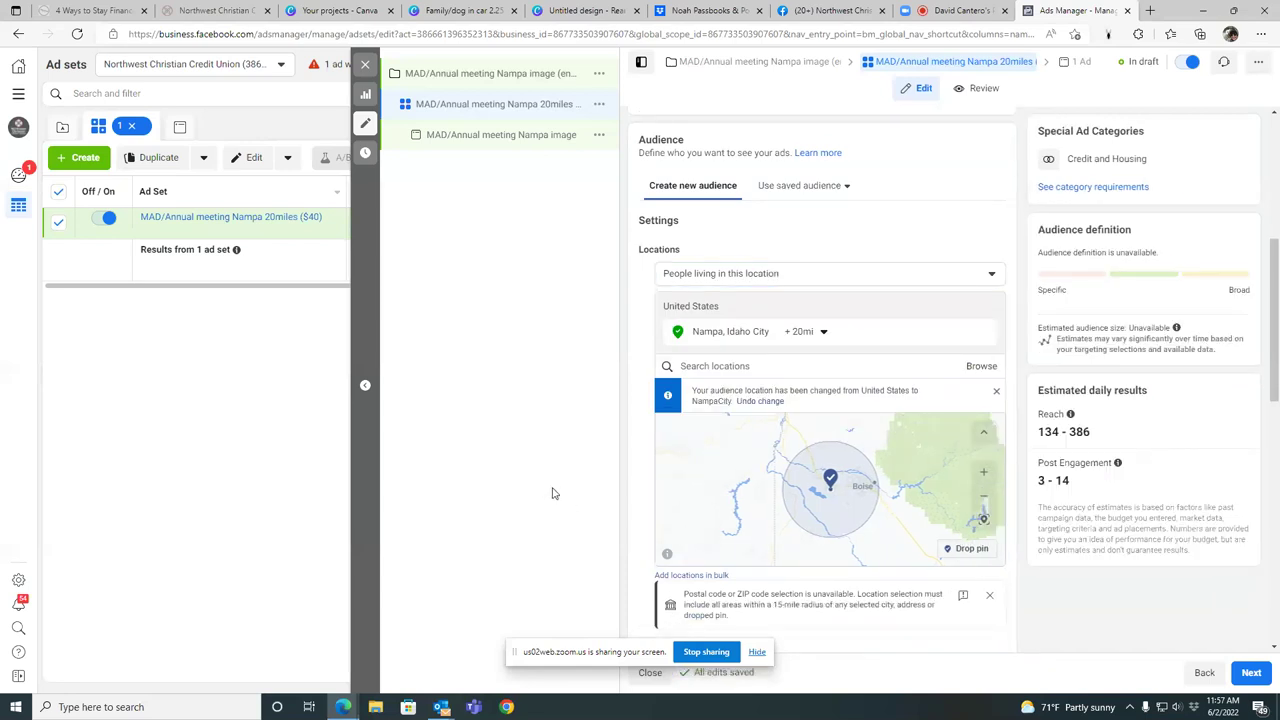
- Review the ad set's map area, age, gender, custom audience, placement and delivery settings
scroll(762, 491, down, 3)
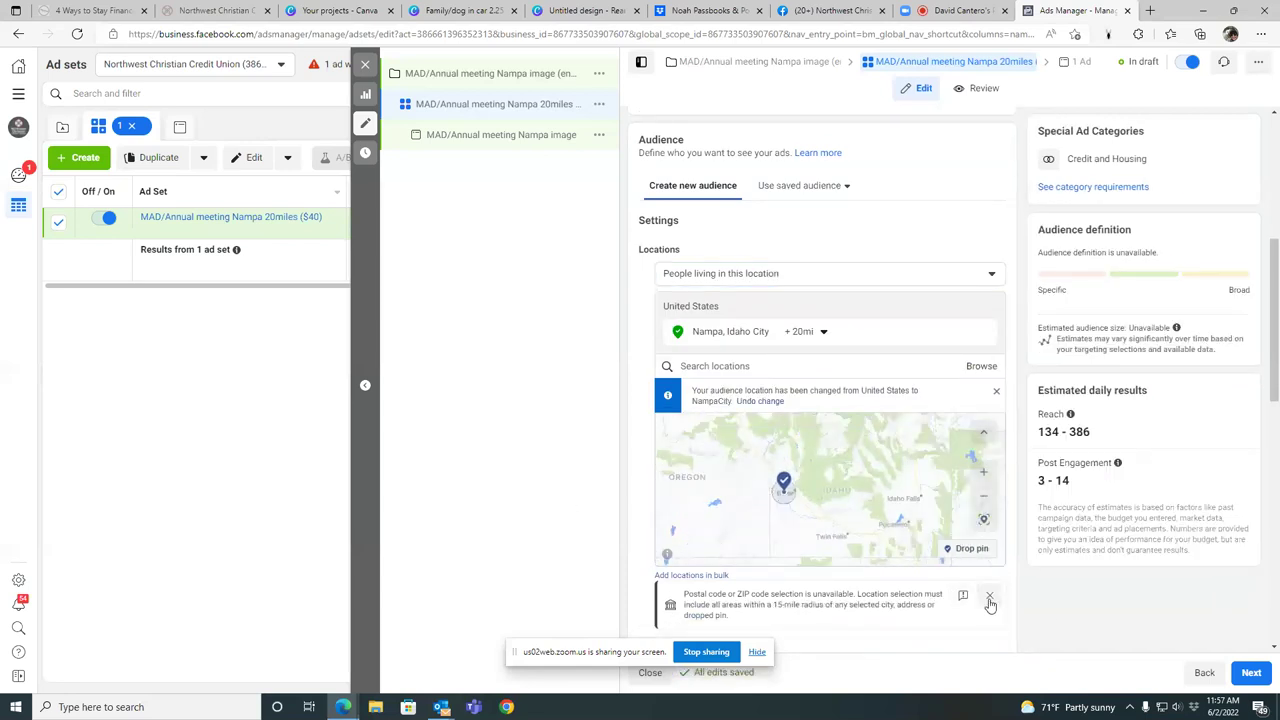
scroll(1060, 613, up, 2)
scroll(1060, 613, down, 5)
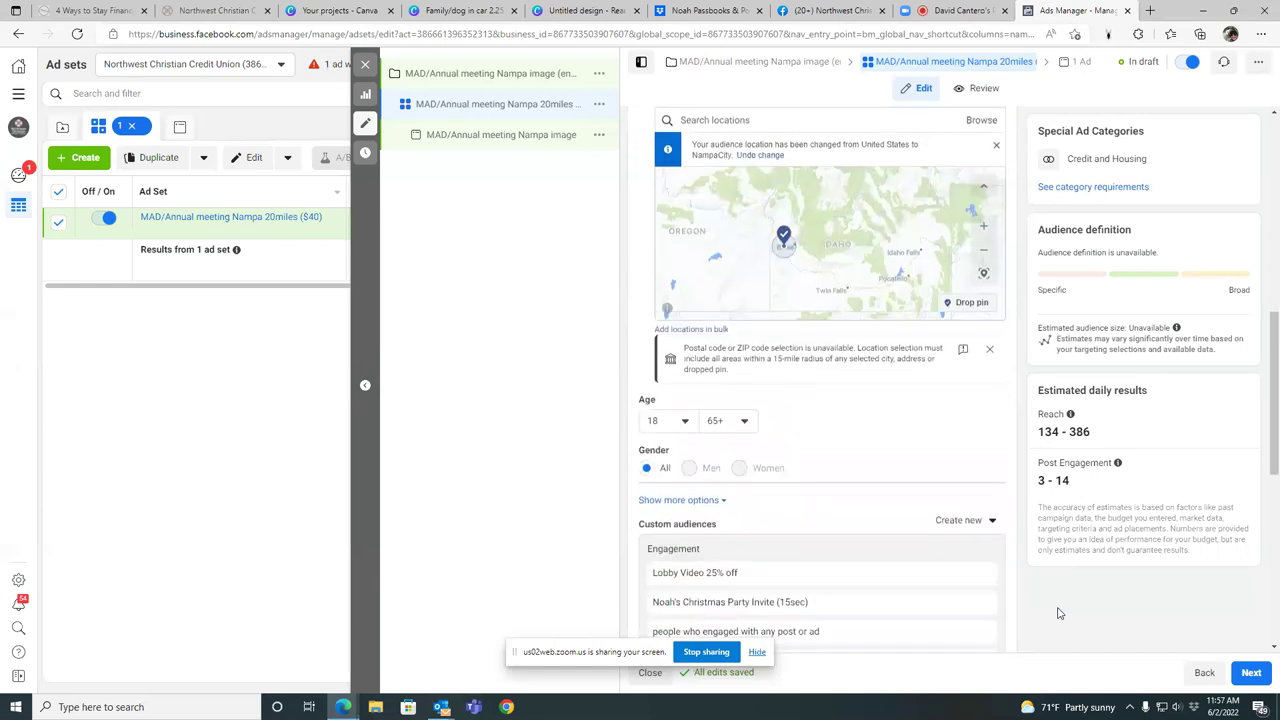
scroll(1060, 613, down, 1)
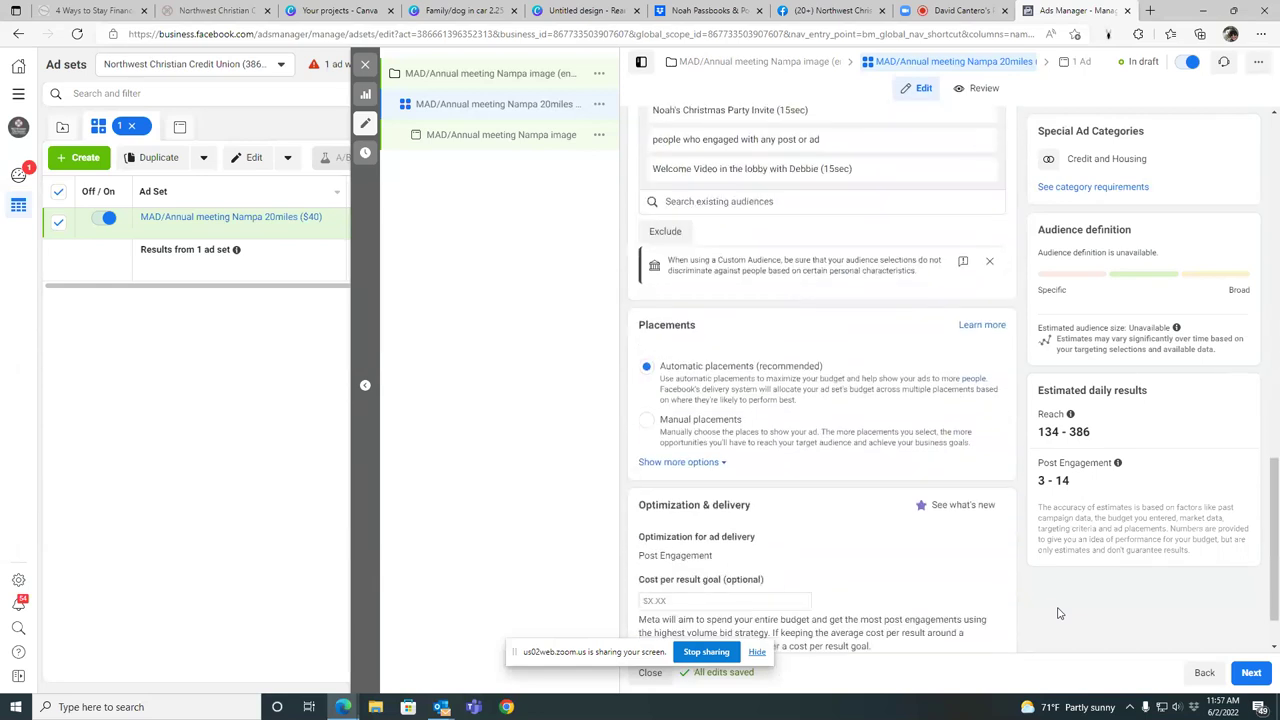
scroll(1060, 613, up, 5)
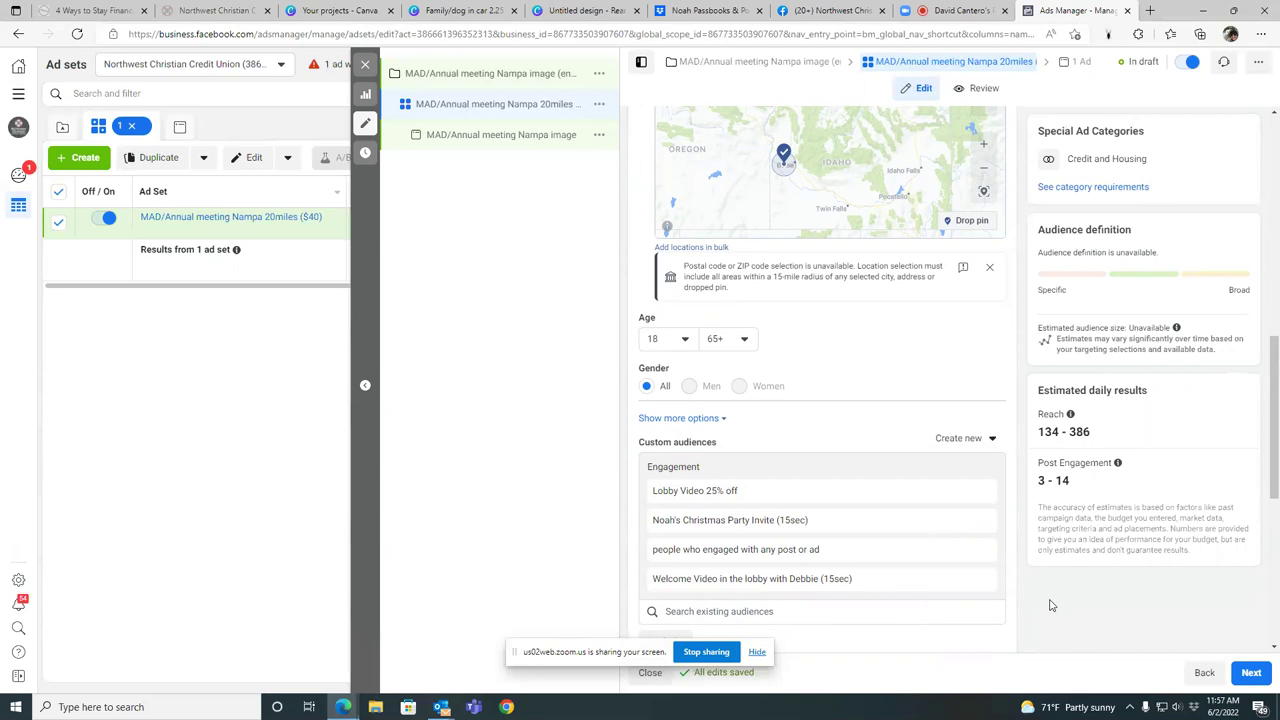
scroll(724, 420, down, 5)
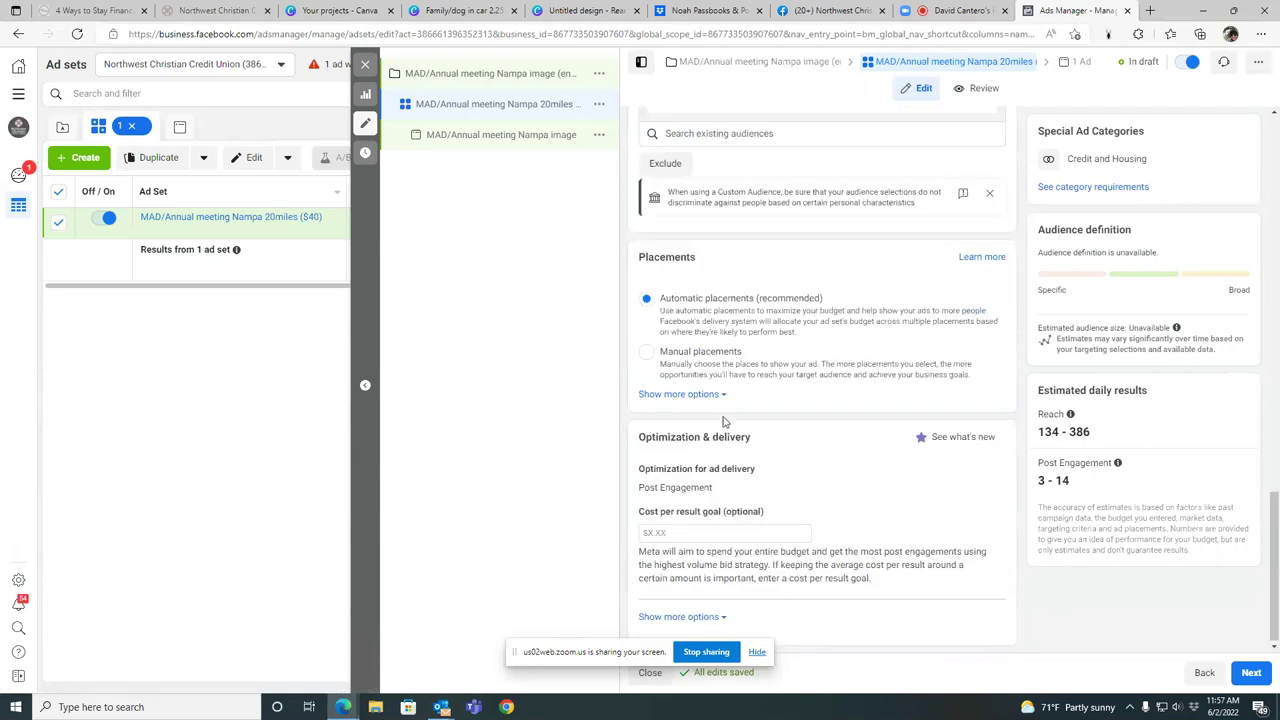
- Reveal the additional audience options and open the detailed targeting for editing
scroll(730, 422, up, 5)
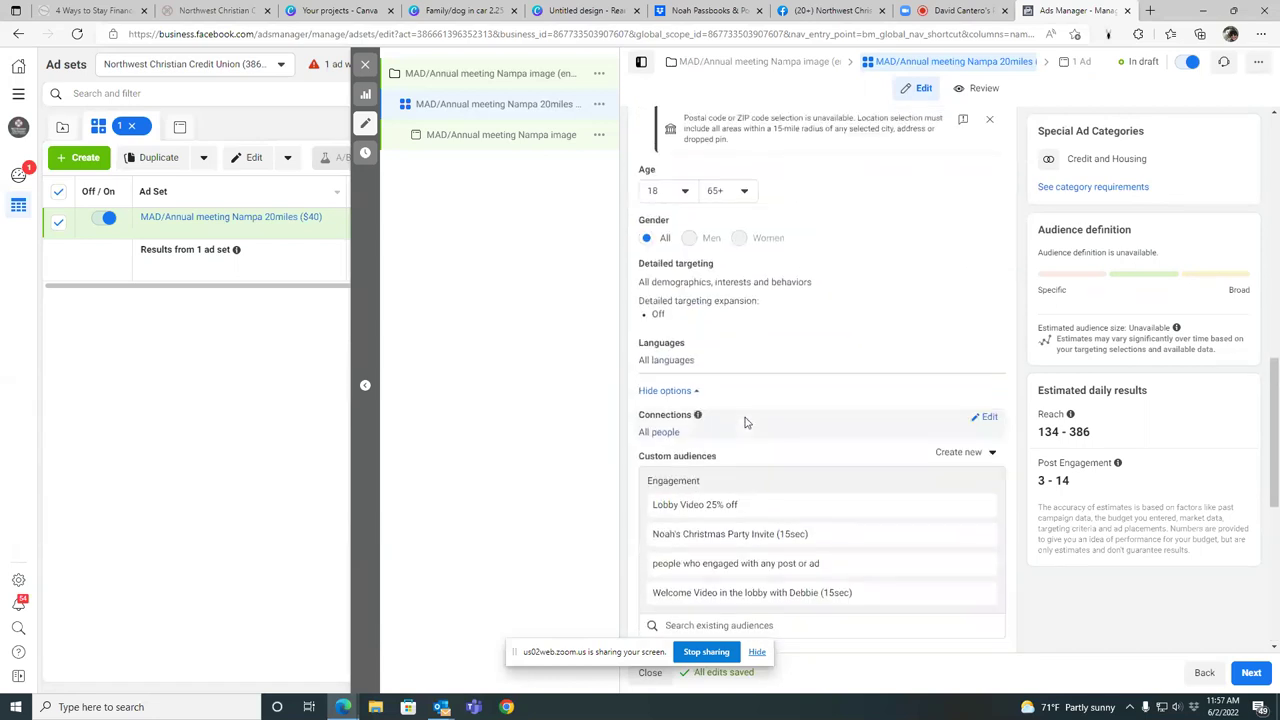
scroll(745, 422, up, 3)
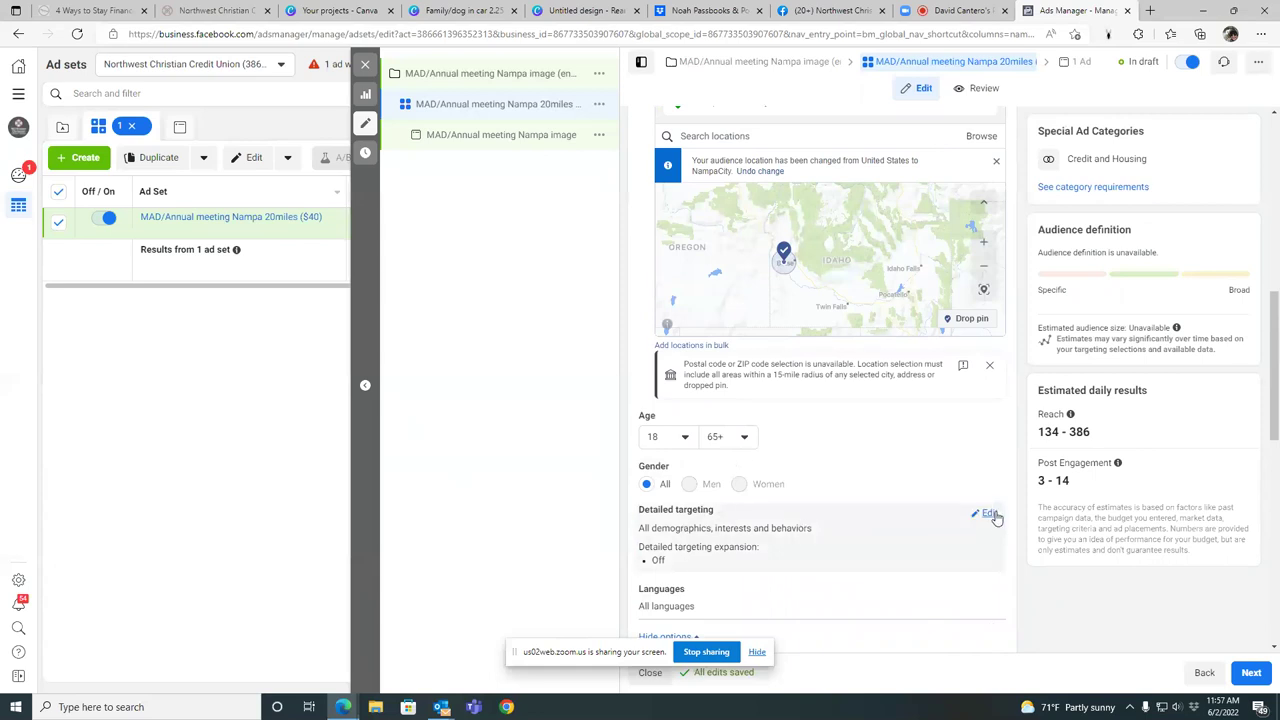
click(989, 514)
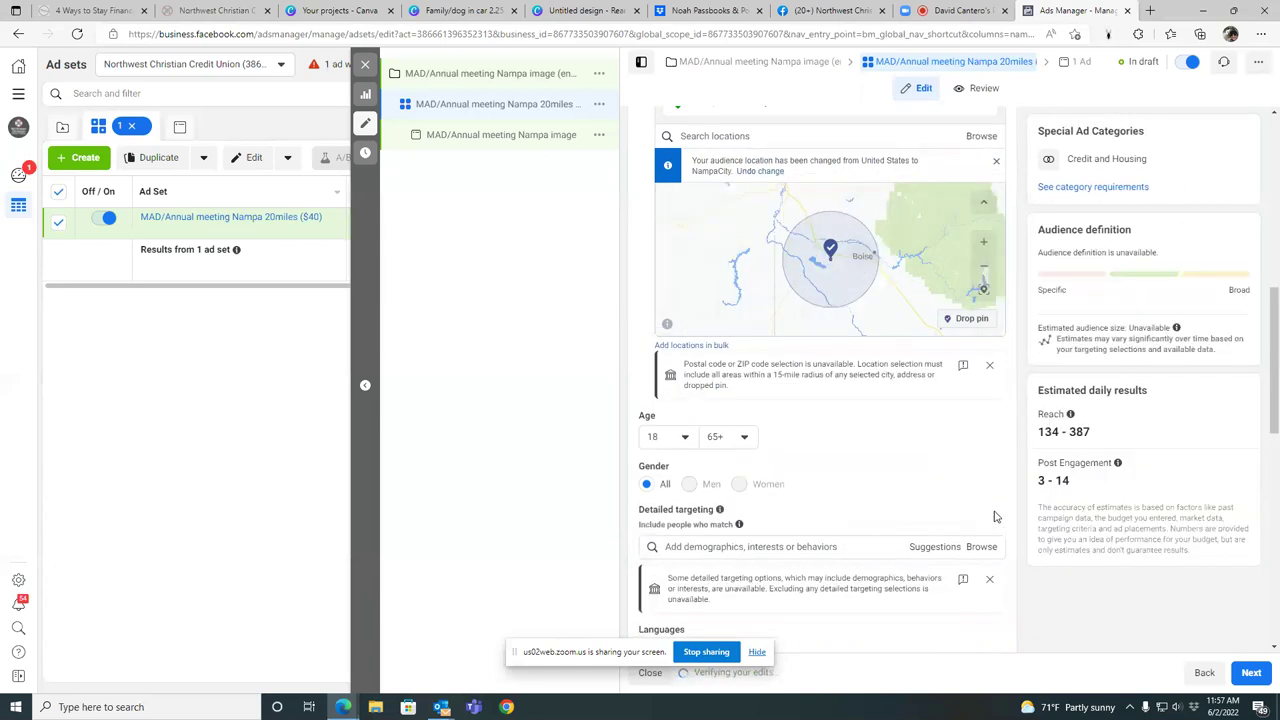
scroll(913, 598, down, 1)
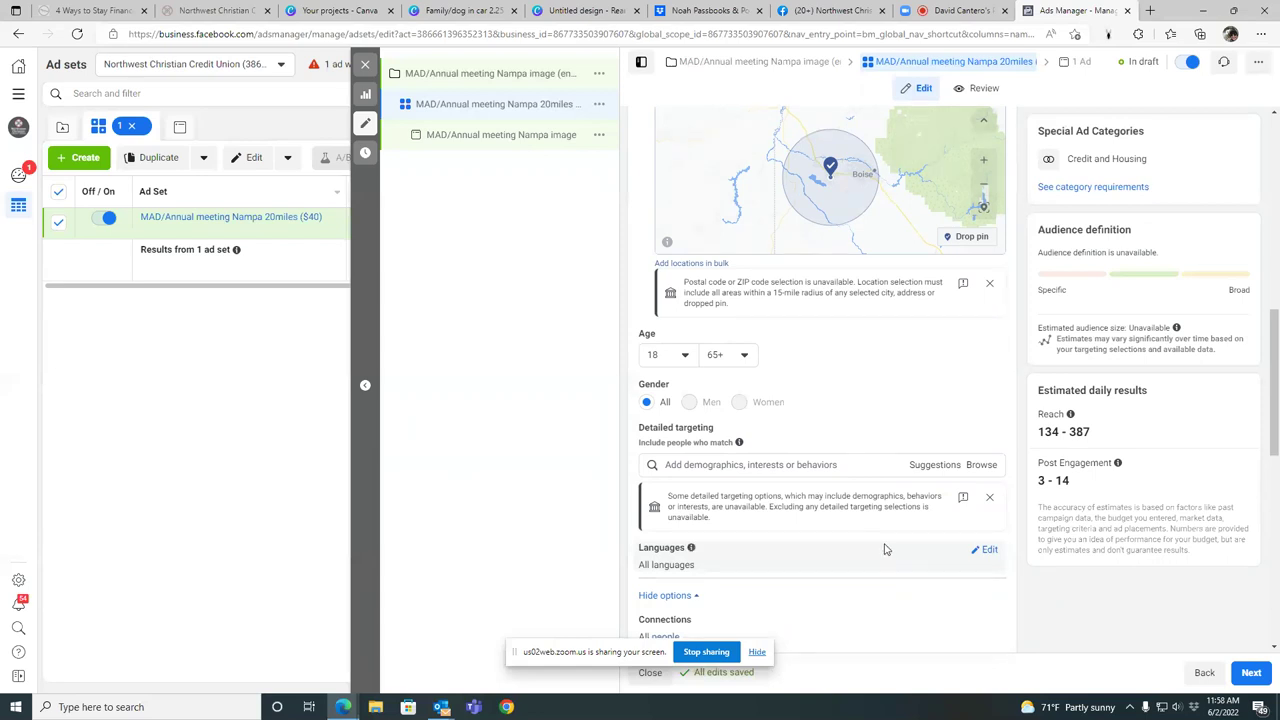
- Search the detailed targeting demographics, interests and behaviors for "christian"
click(864, 465)
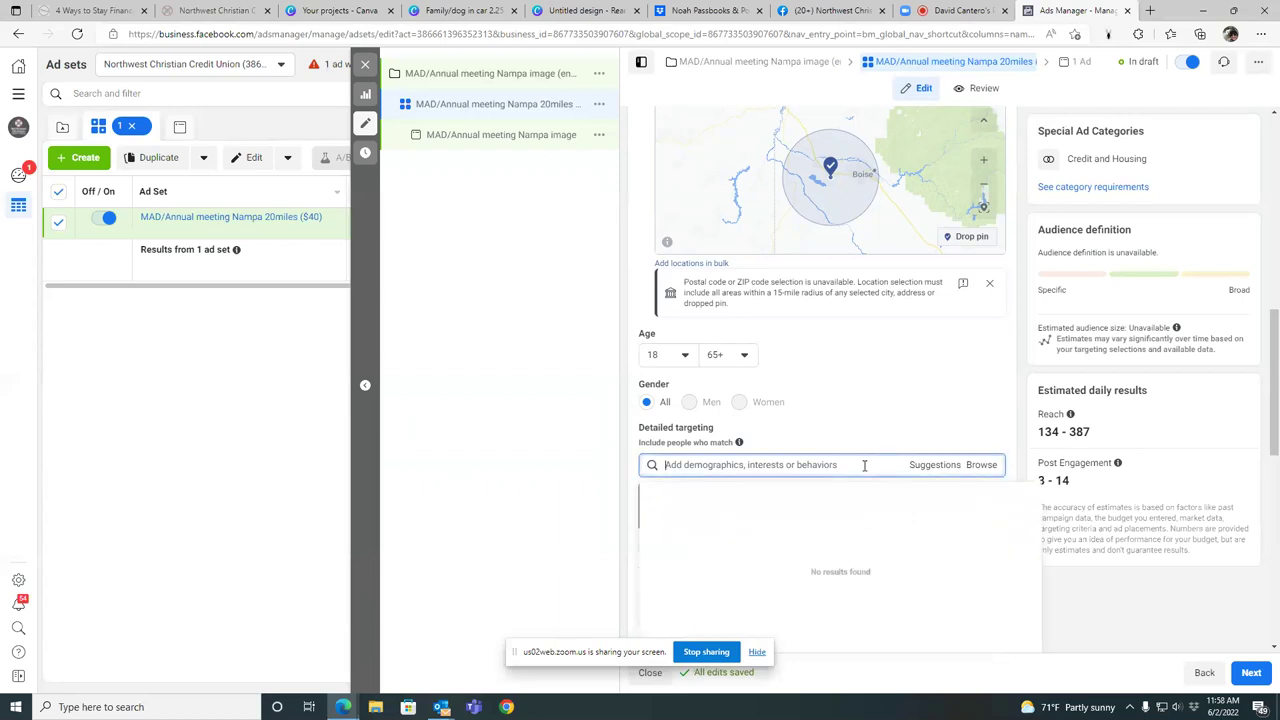
text(sa)
key(BackSpace)
key(BackSpace)
text(chri)
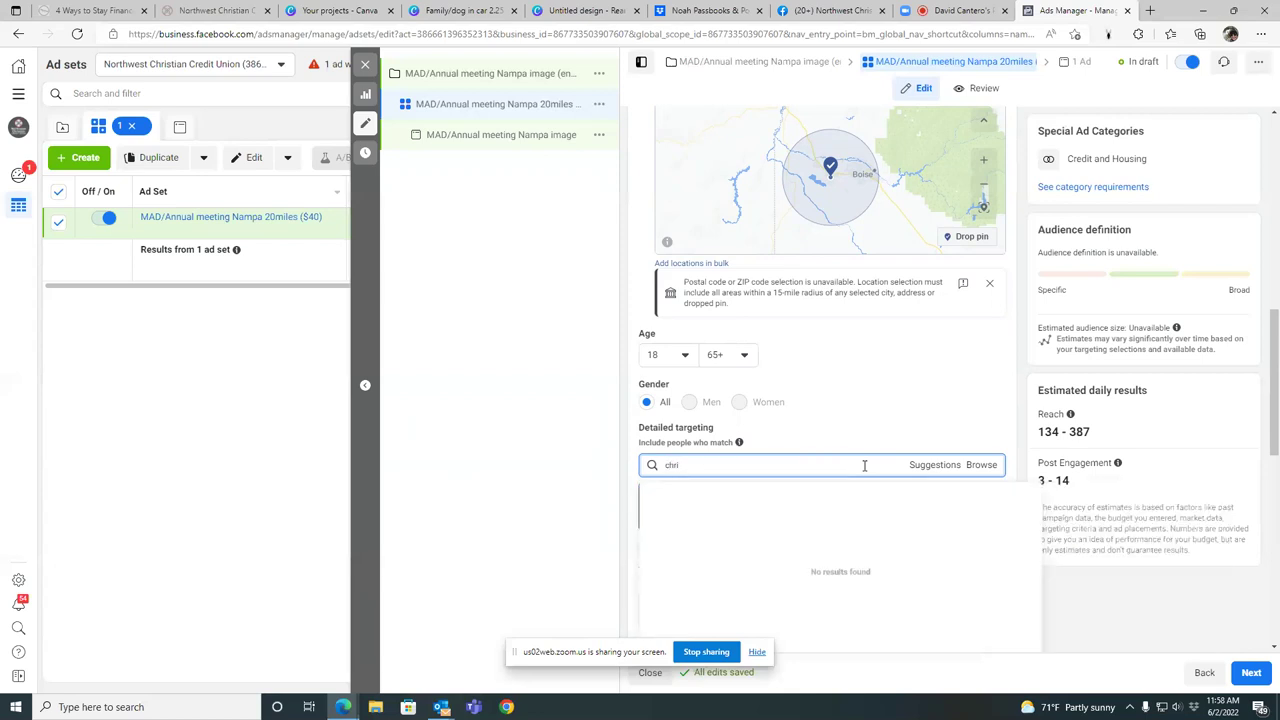
key(ctrl+a)
text(christian)
key(ctrl+a)
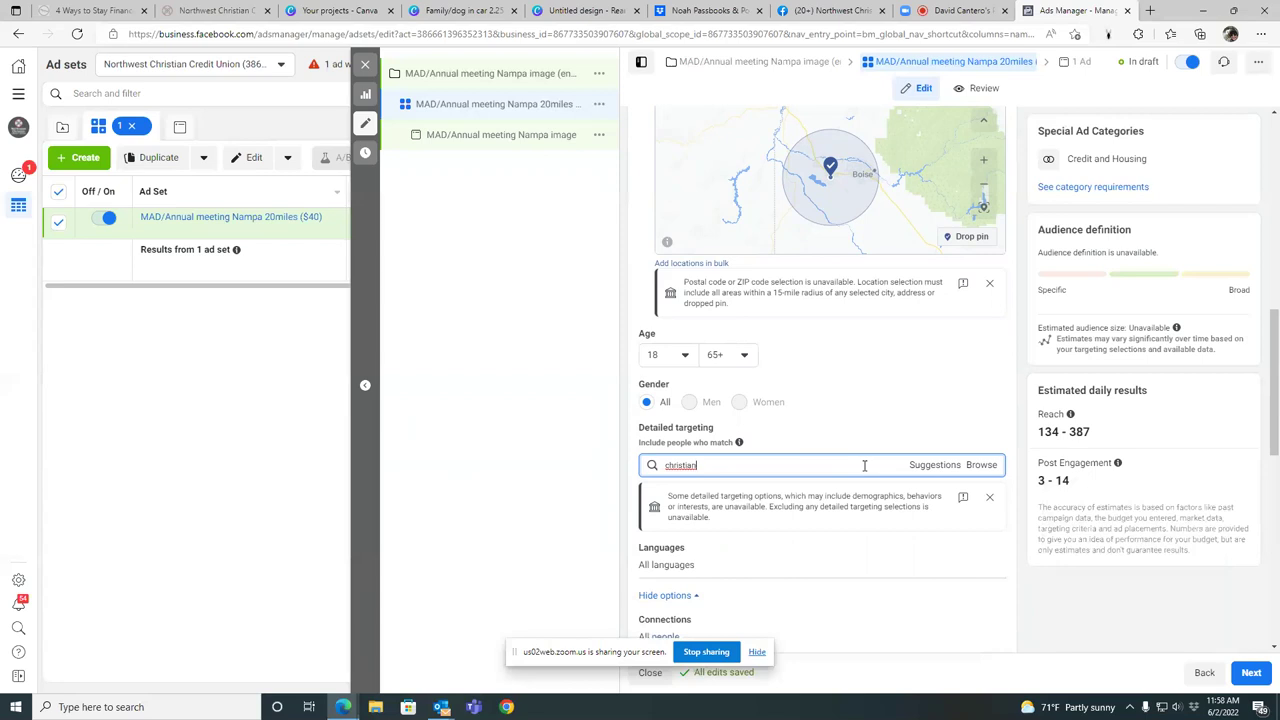
- Look through the suggested detailed targeting interests and add Personal finance
click(921, 466)
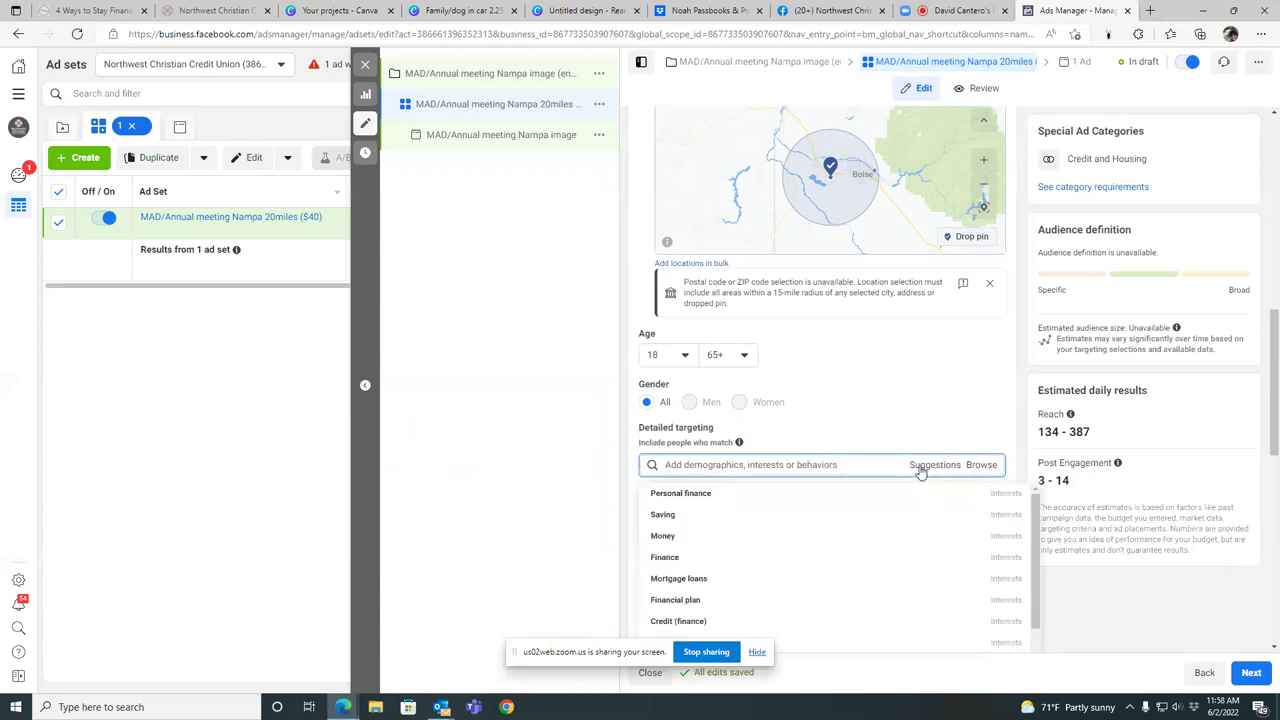
mouse_move(837, 514)
scroll(760, 514, down, 1)
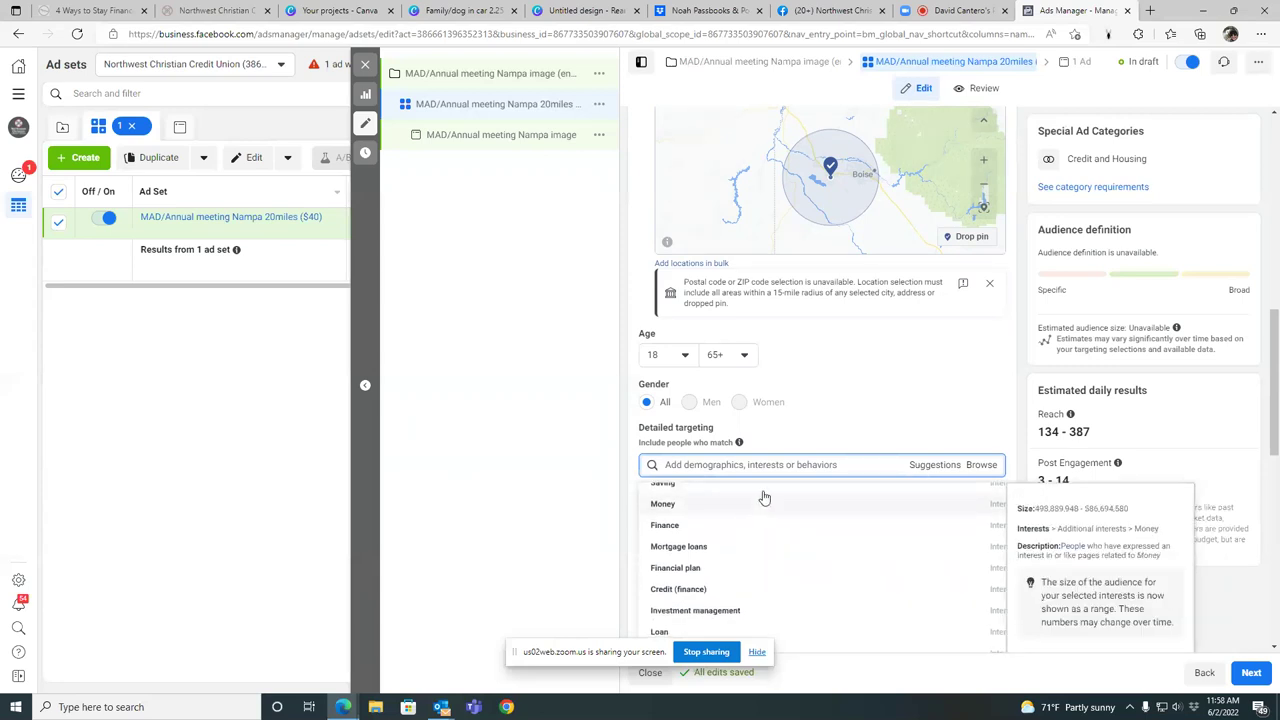
scroll(792, 516, up, 1)
mouse_move(792, 516)
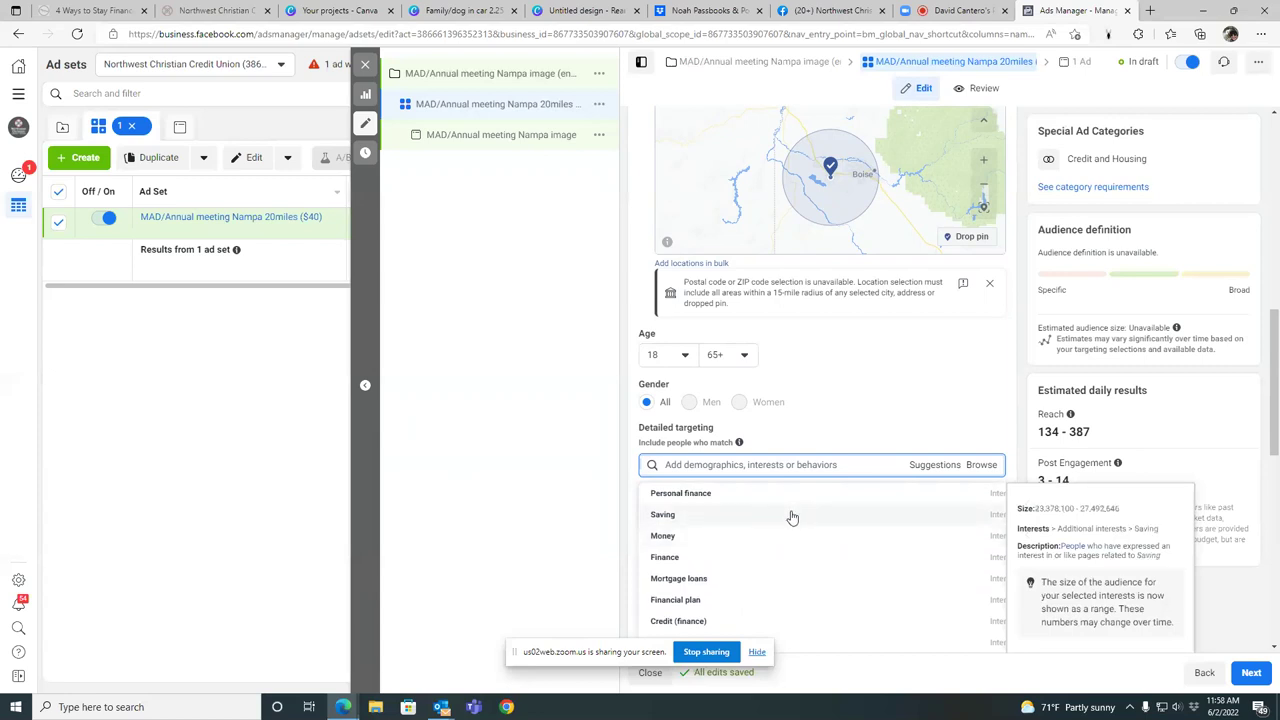
mouse_move(763, 540)
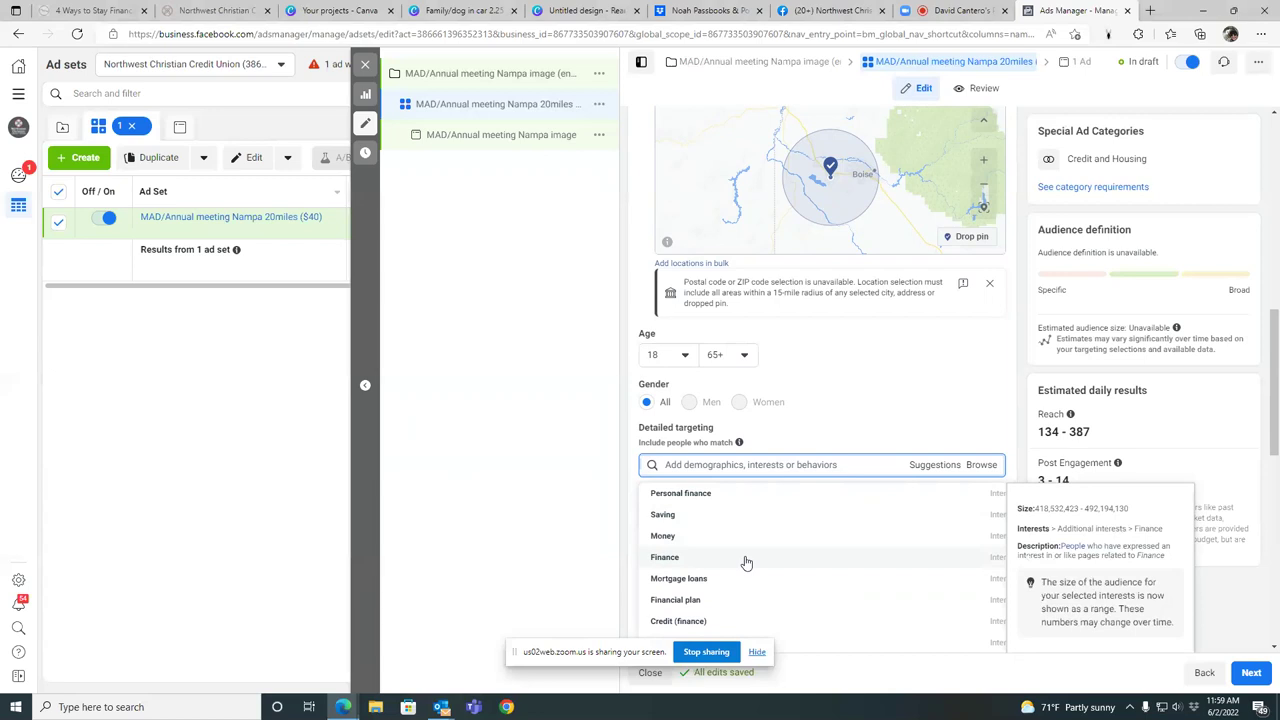
click(760, 494)
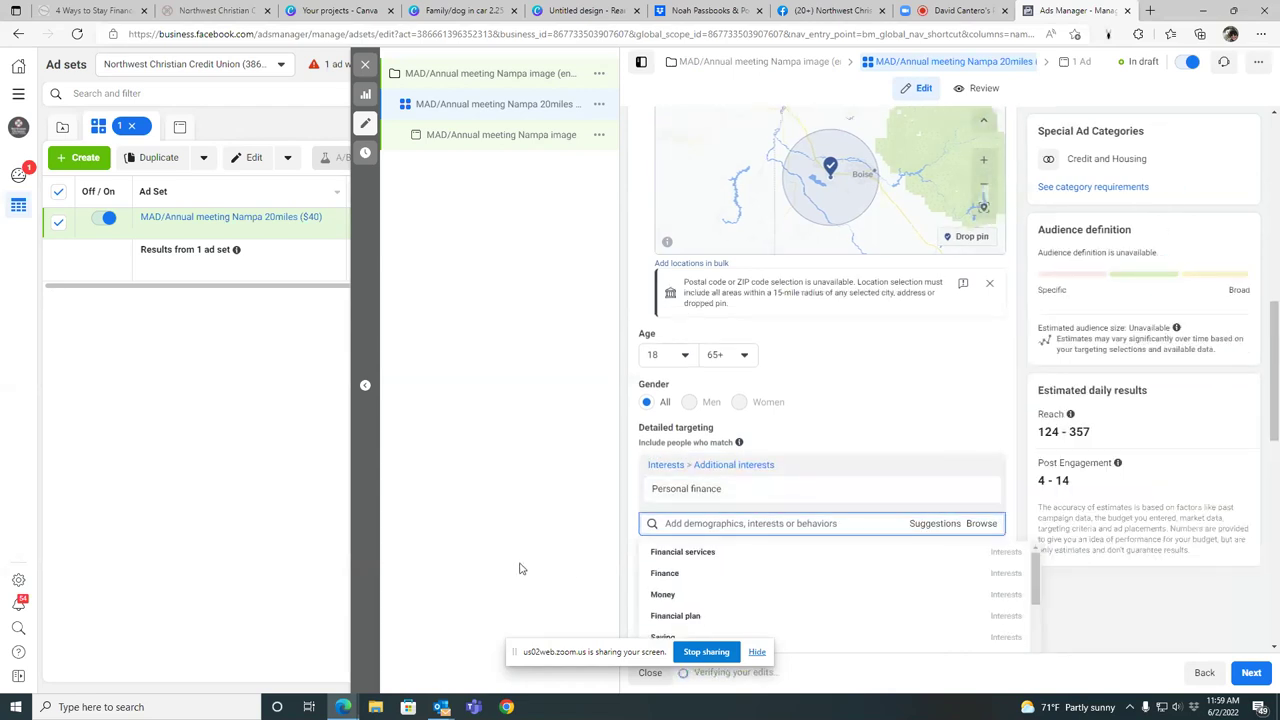
- Remove the Personal finance interest from the detailed targeting
mouse_move(746, 489)
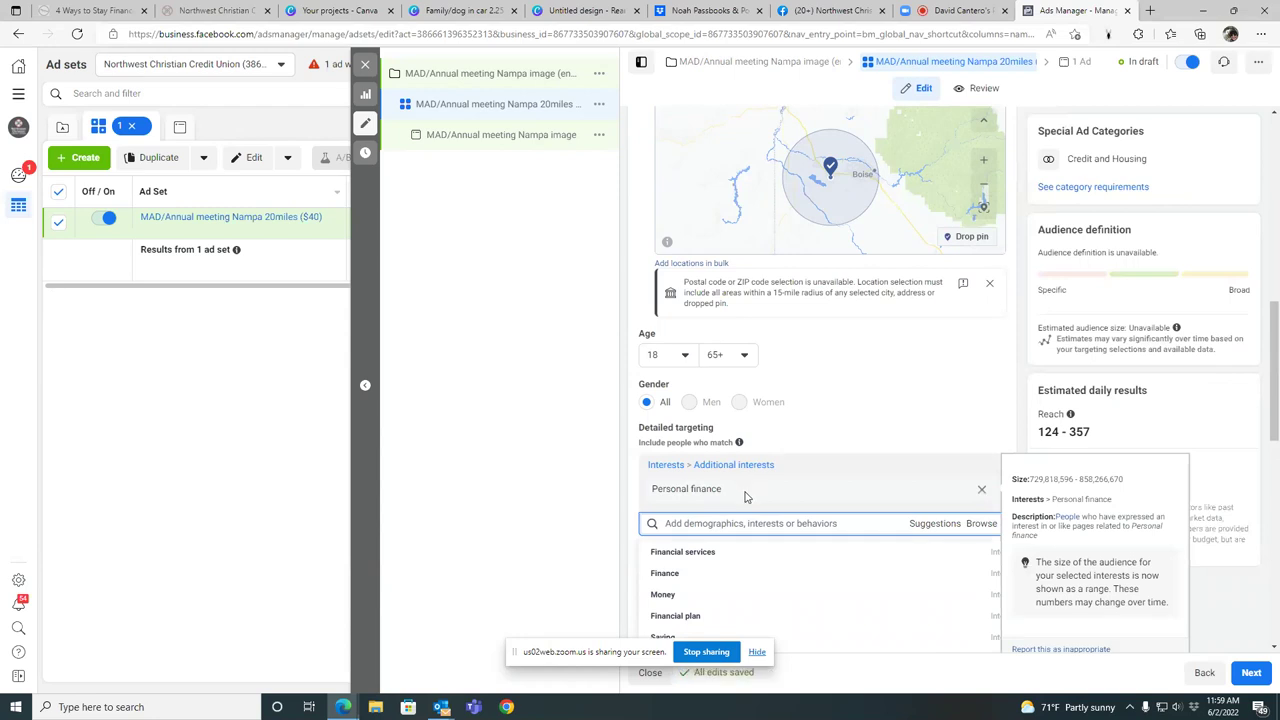
mouse_move(700, 556)
click(983, 494)
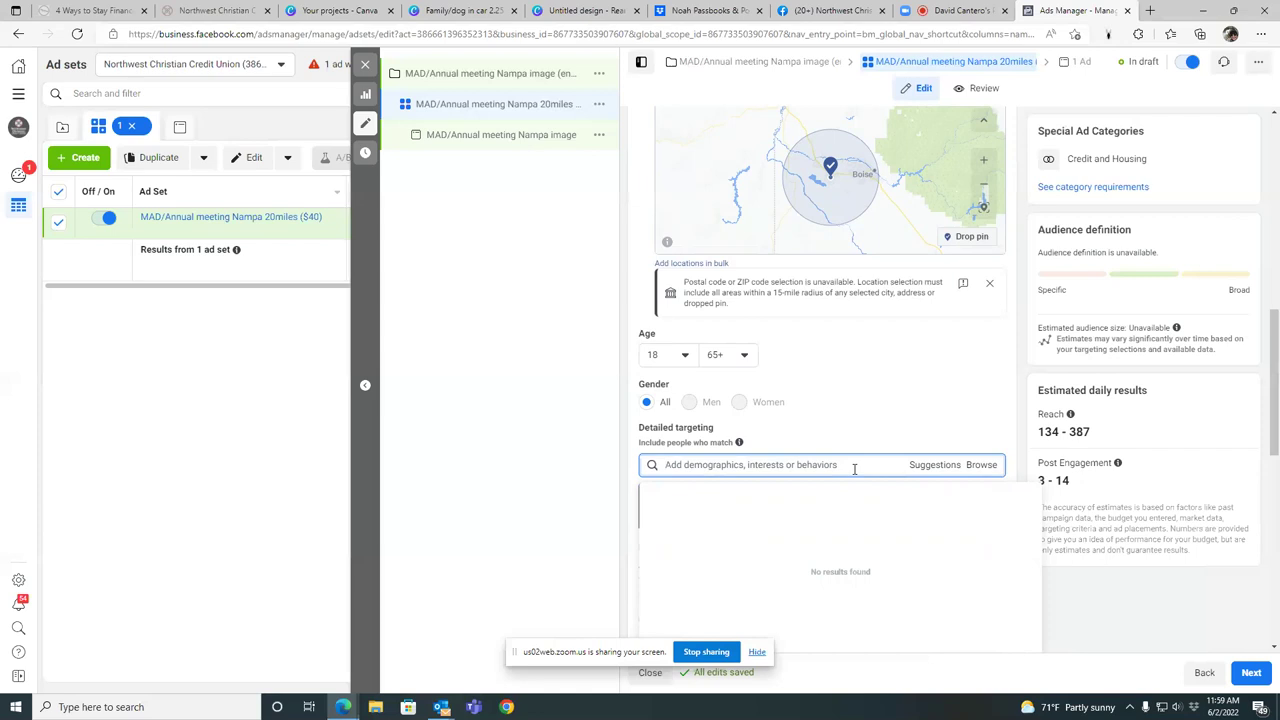
- Search the detailed targeting for "joel olsten" and look through the suggested interests without adding any
text(joe)
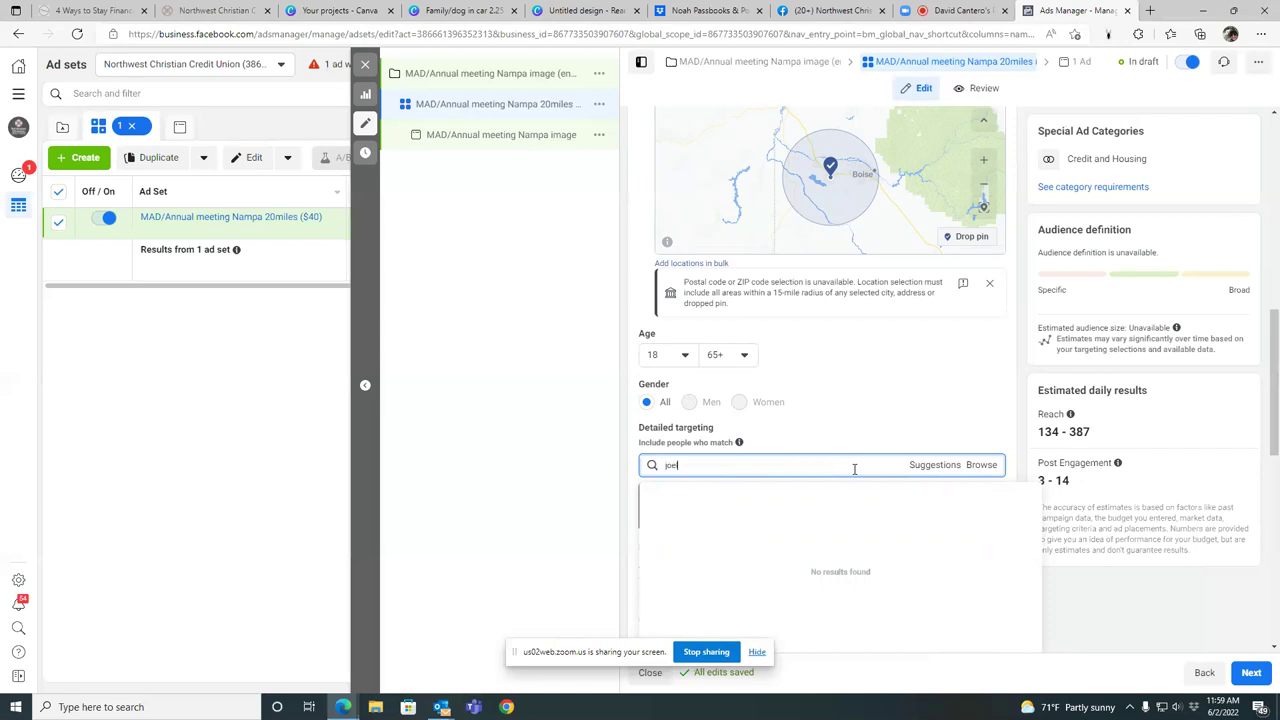
text(l olsten)
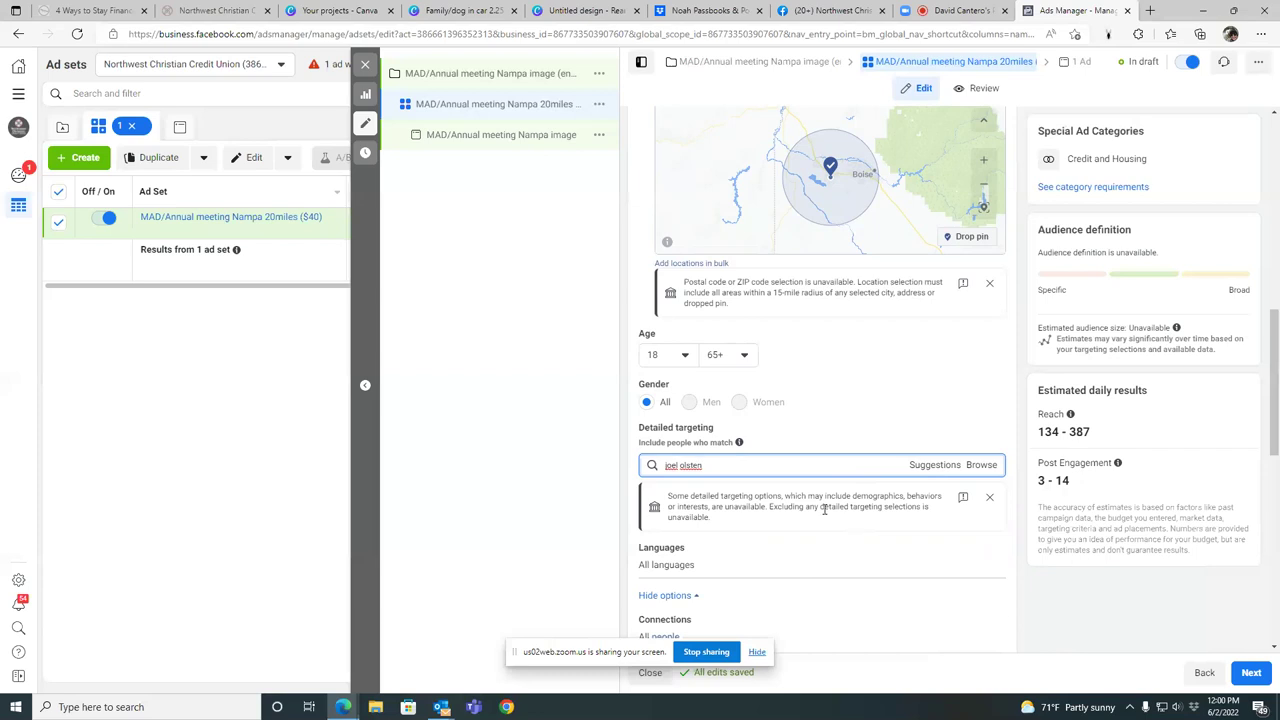
click(933, 470)
mouse_move(869, 560)
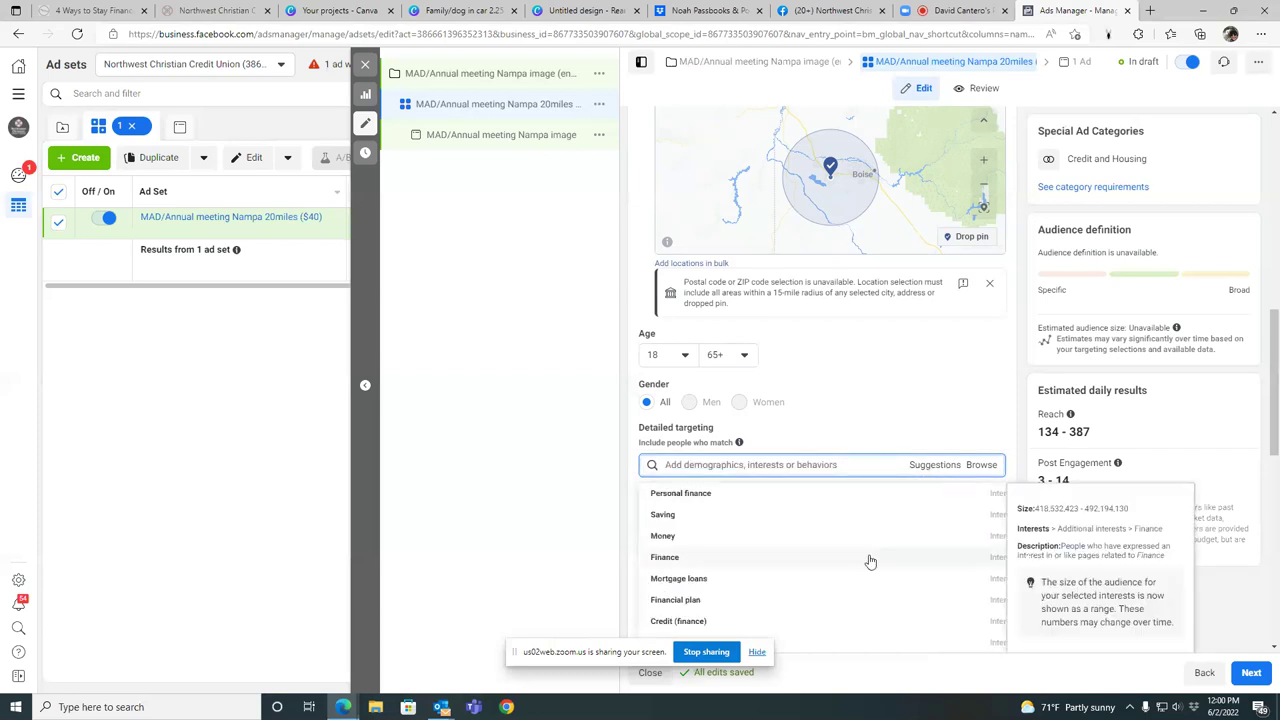
scroll(870, 562, down, 1)
scroll(831, 600, up, 1)
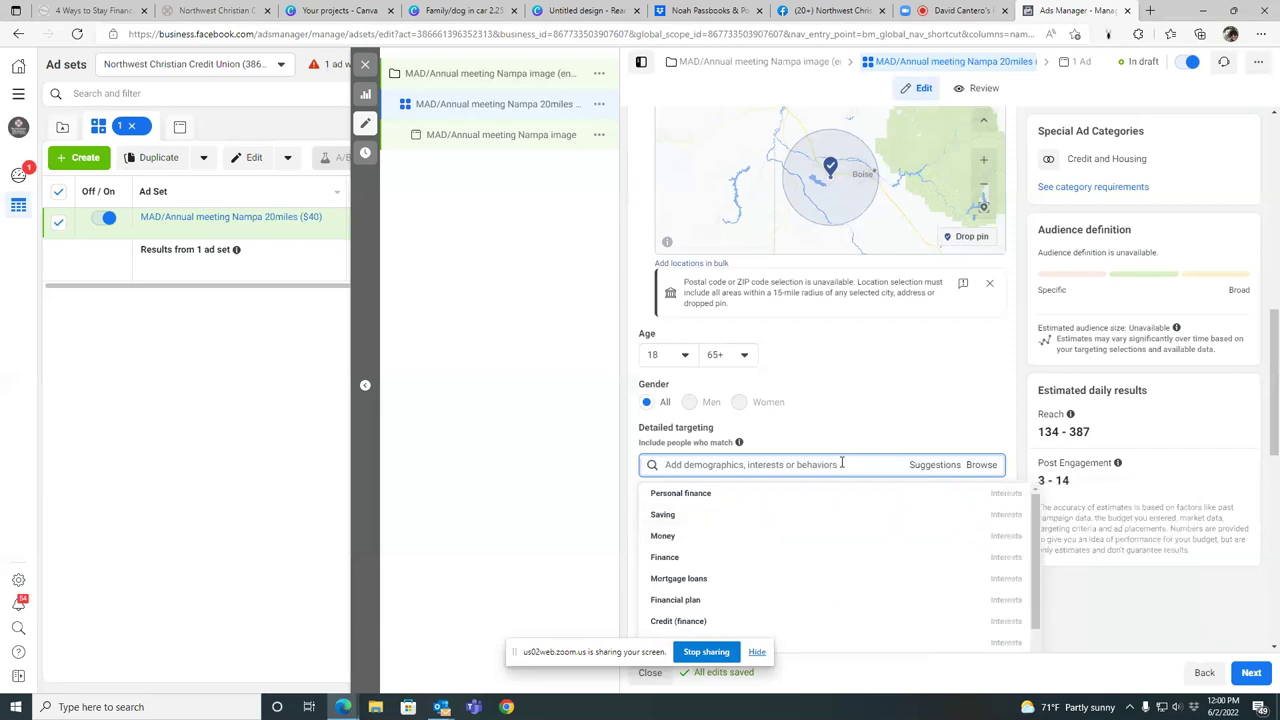
click(871, 434)
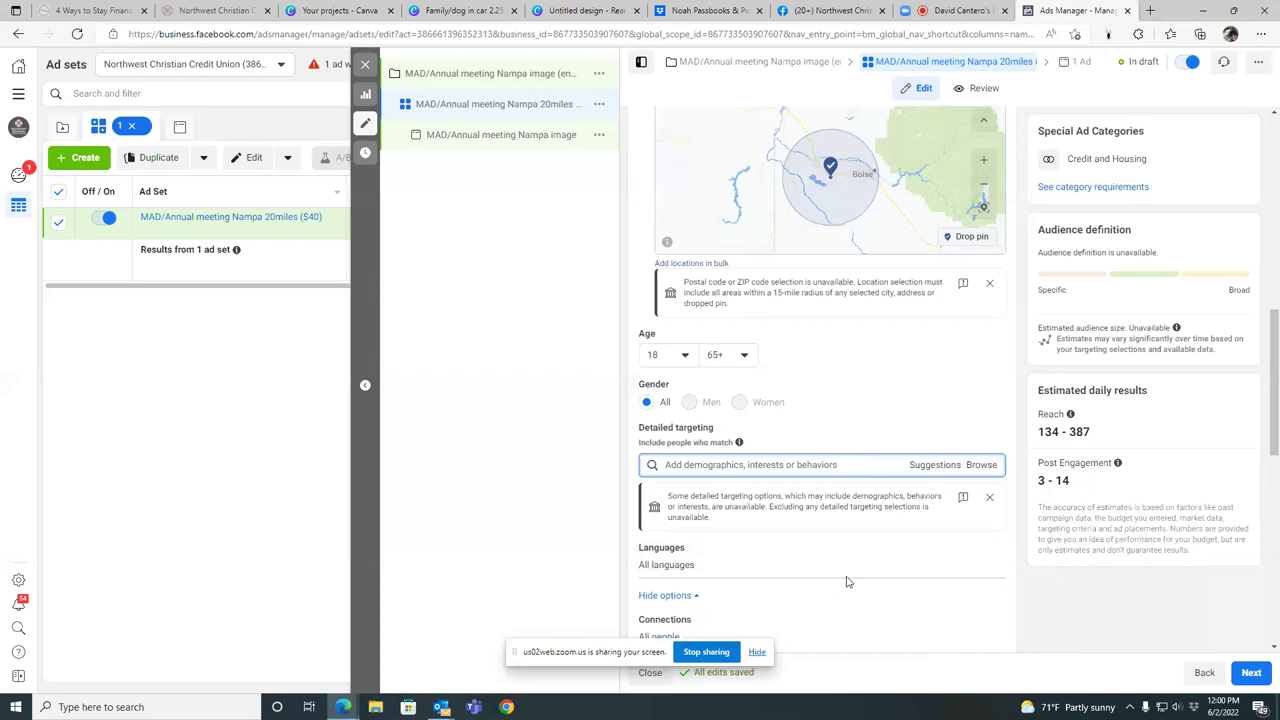
- Review the ad set's custom audiences, placements and delivery settings, and continue to the ad level
scroll(846, 581, down, 2)
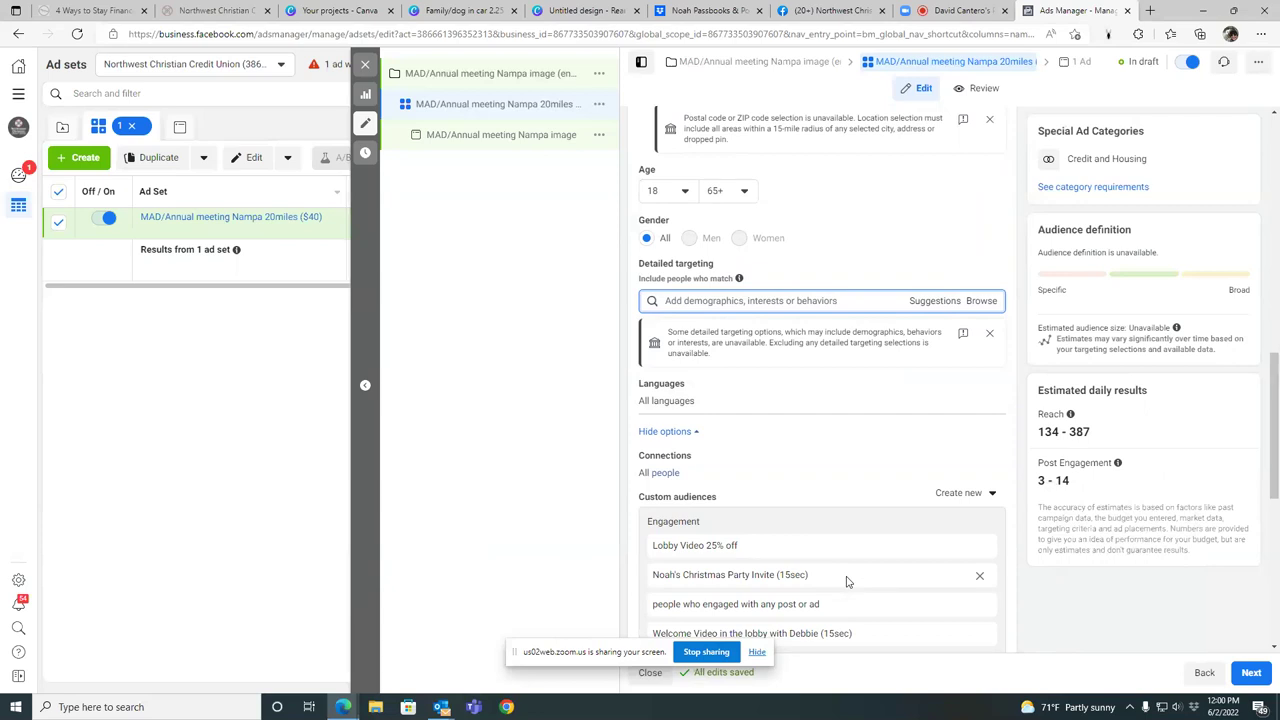
scroll(846, 581, down, 1)
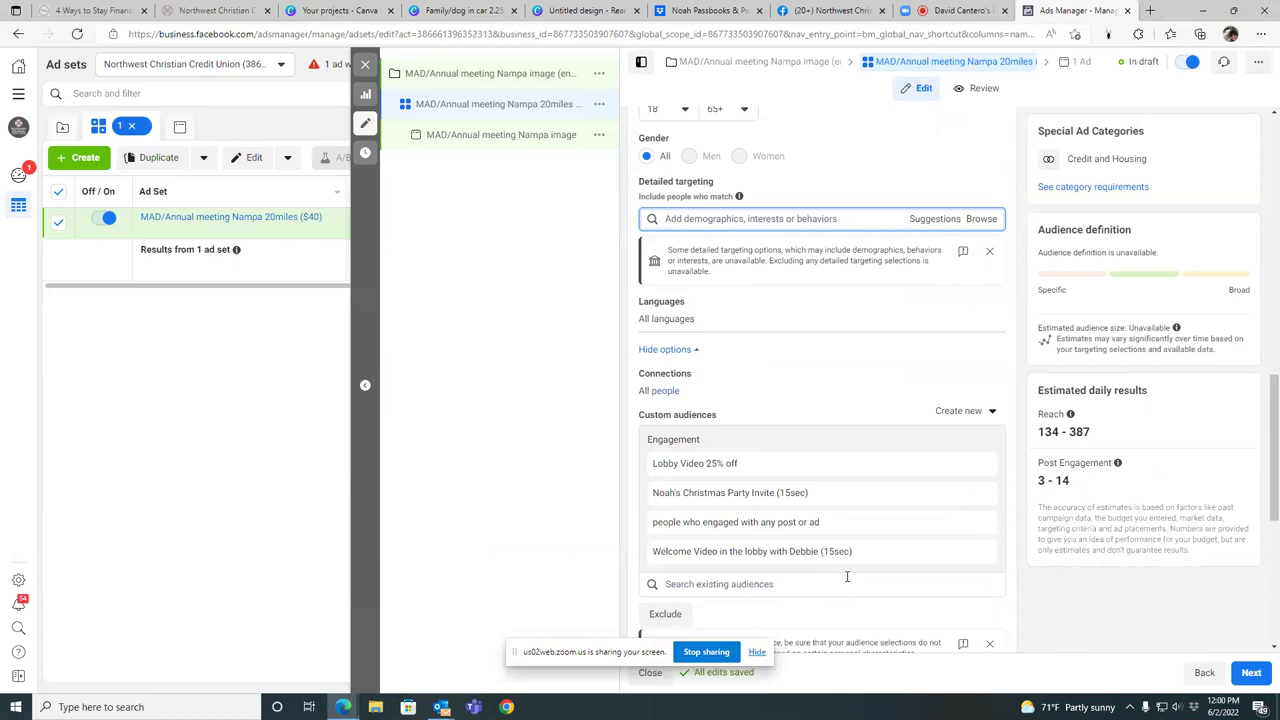
scroll(846, 577, down, 2)
scroll(846, 579, up, 5)
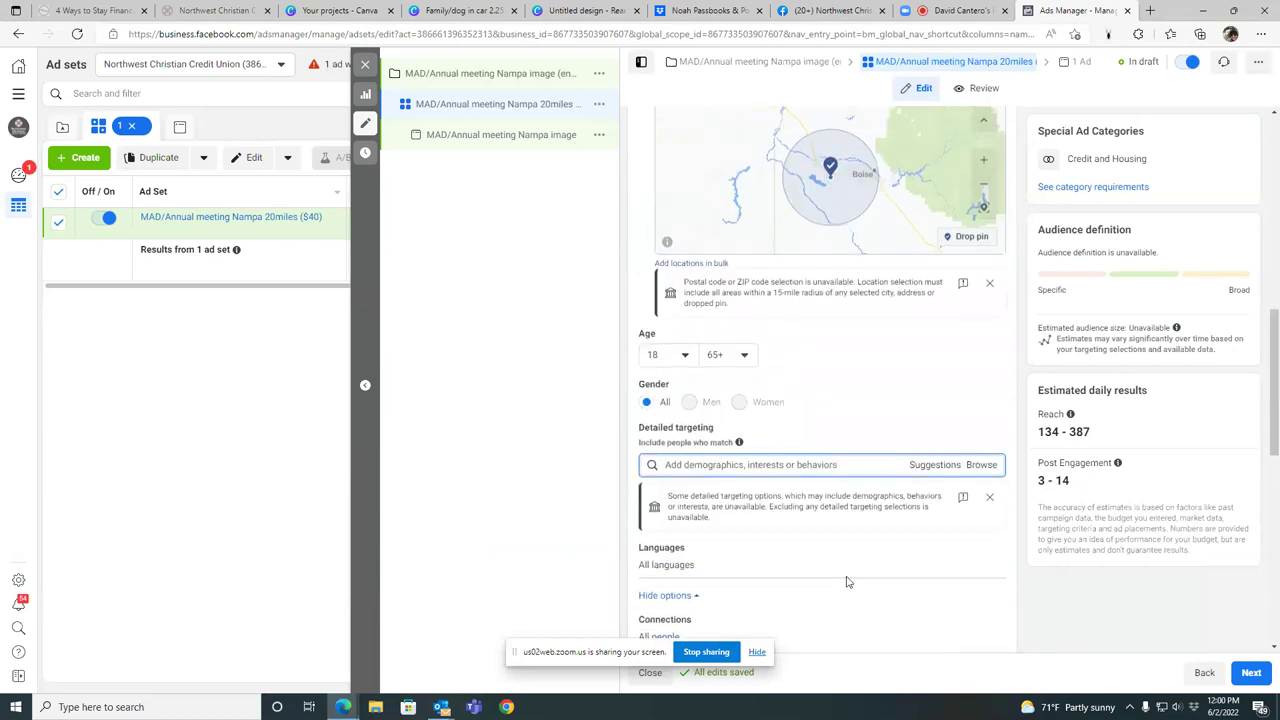
scroll(846, 581, down, 4)
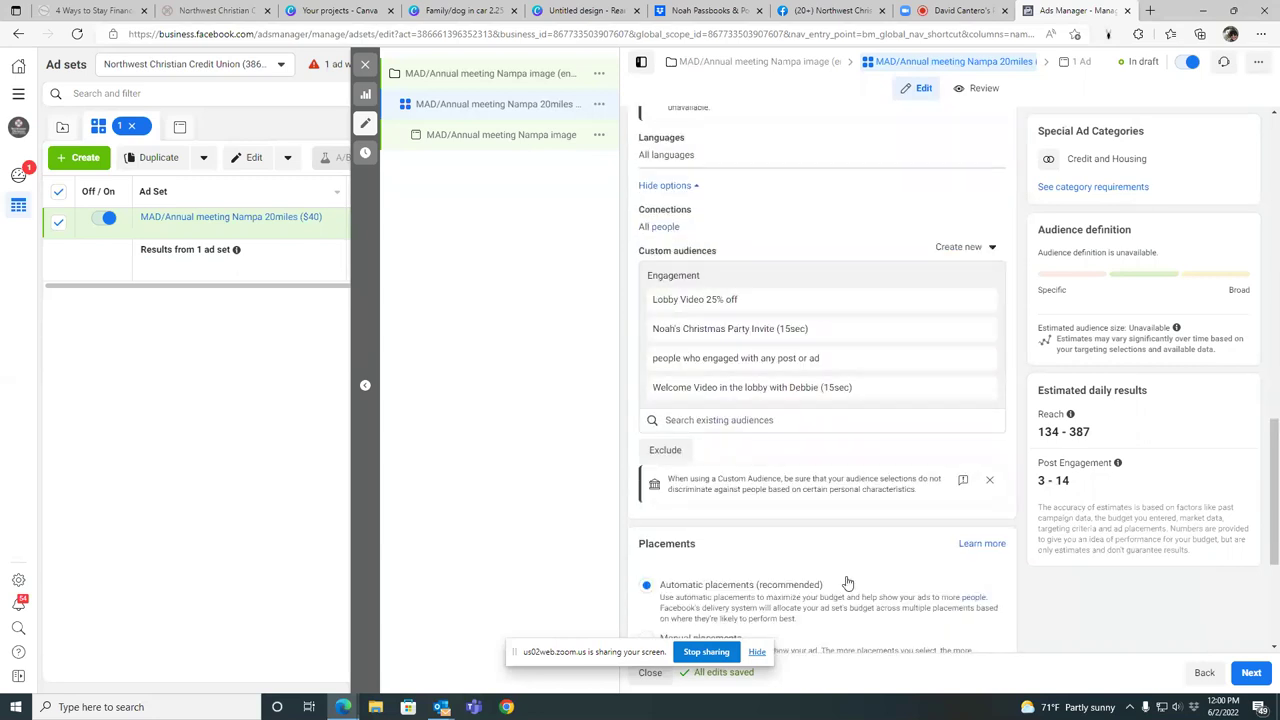
scroll(847, 583, down, 3)
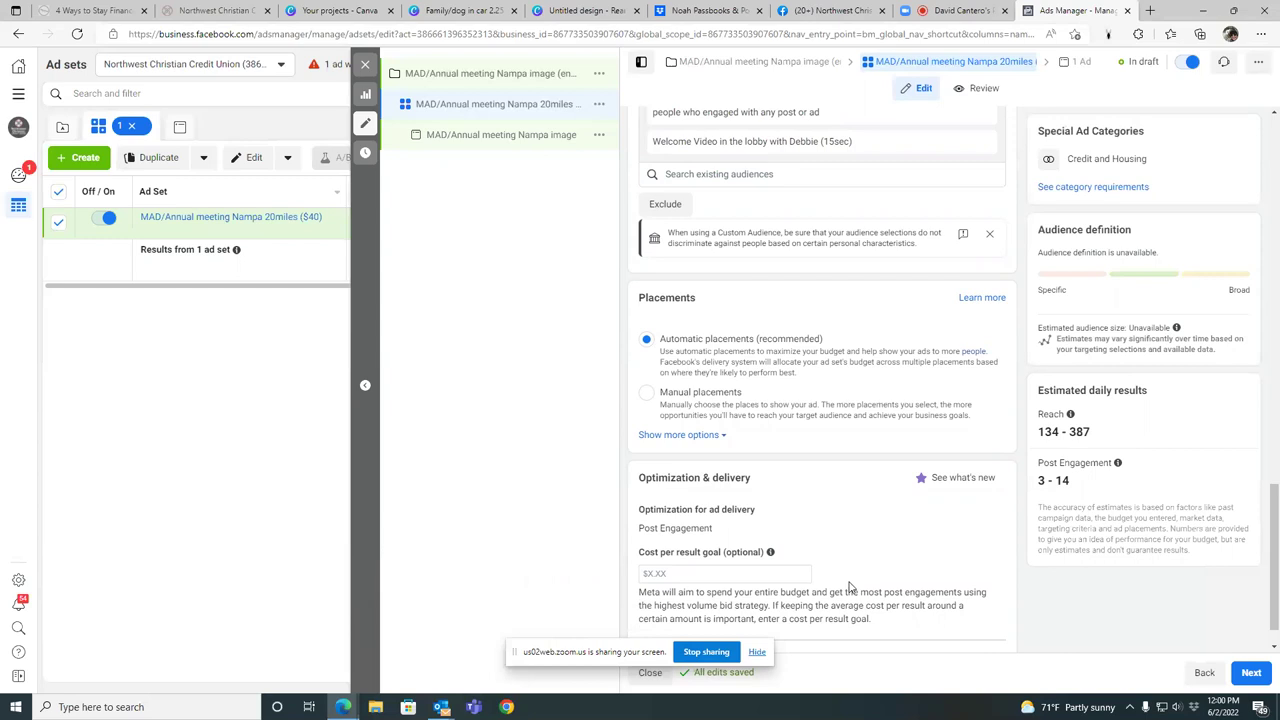
scroll(849, 587, down, 1)
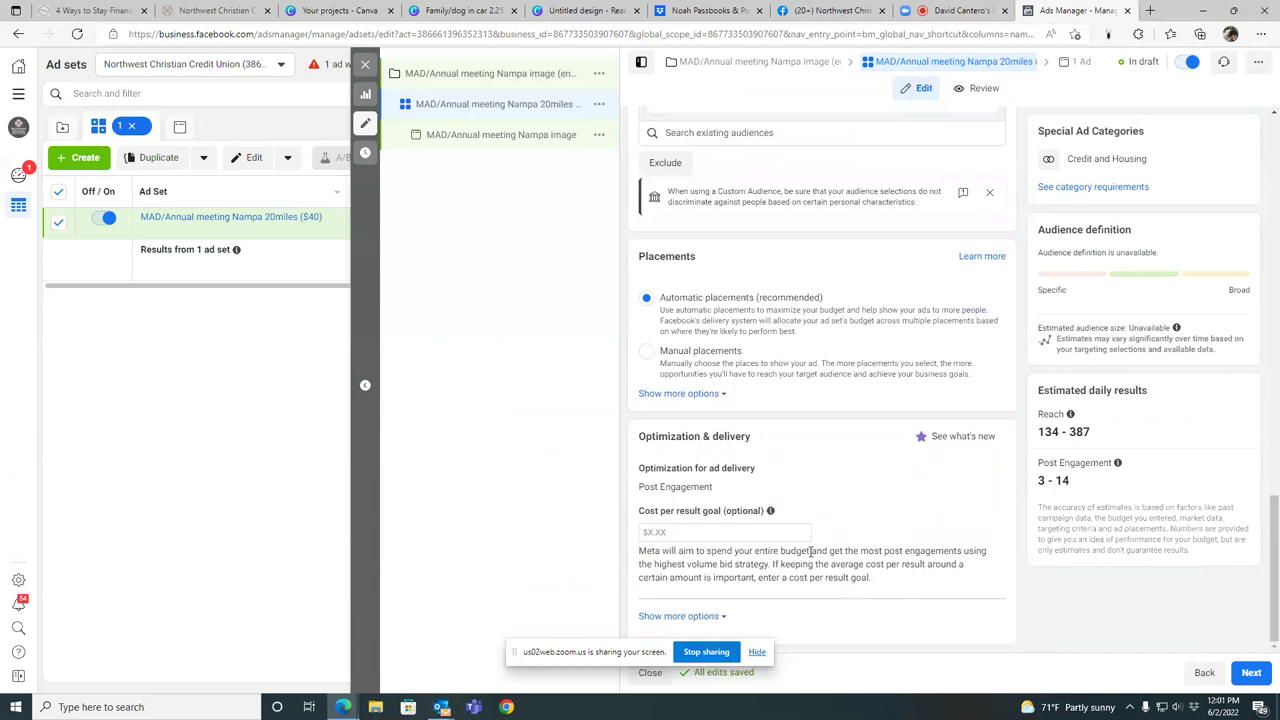
click(1252, 673)
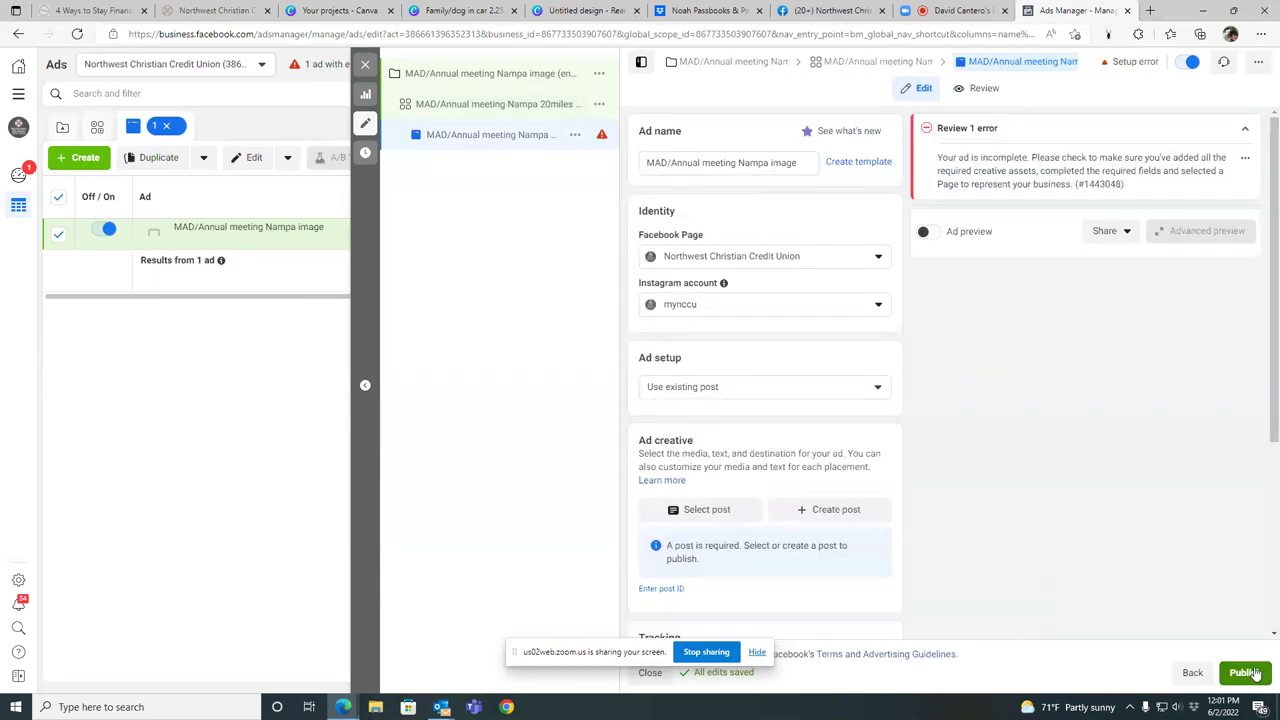
click(1069, 714)
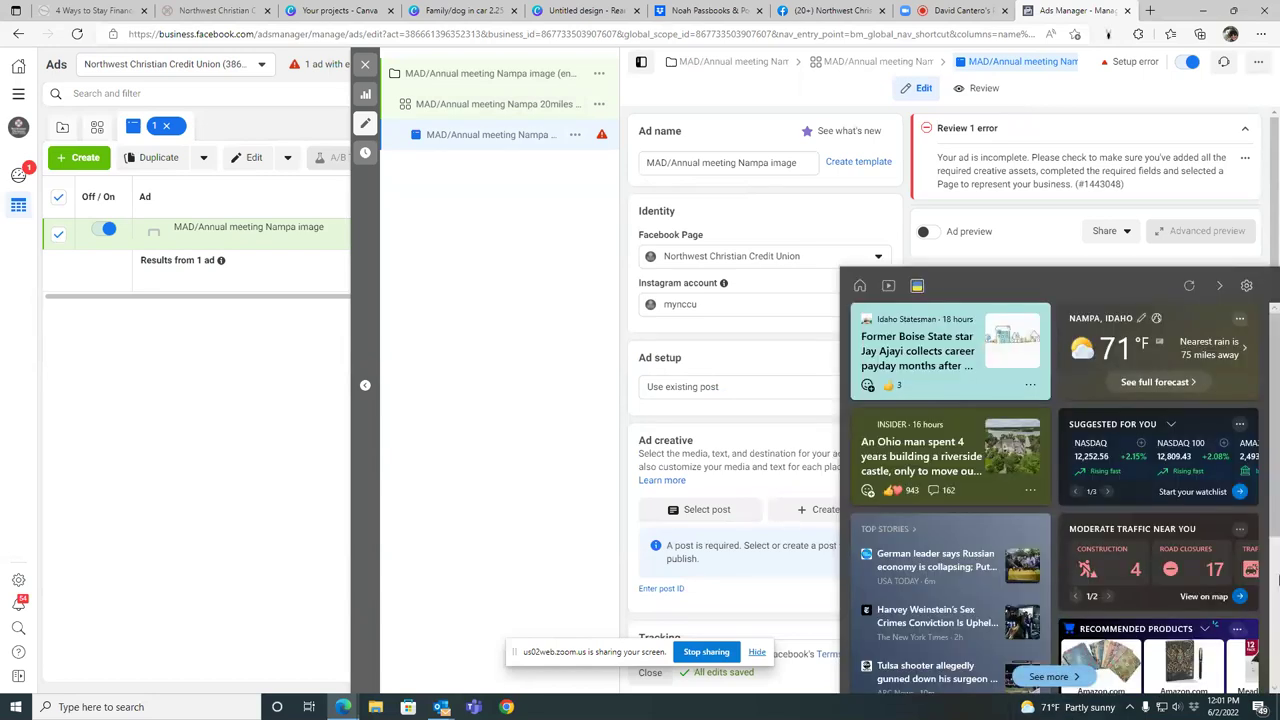
click(491, 283)
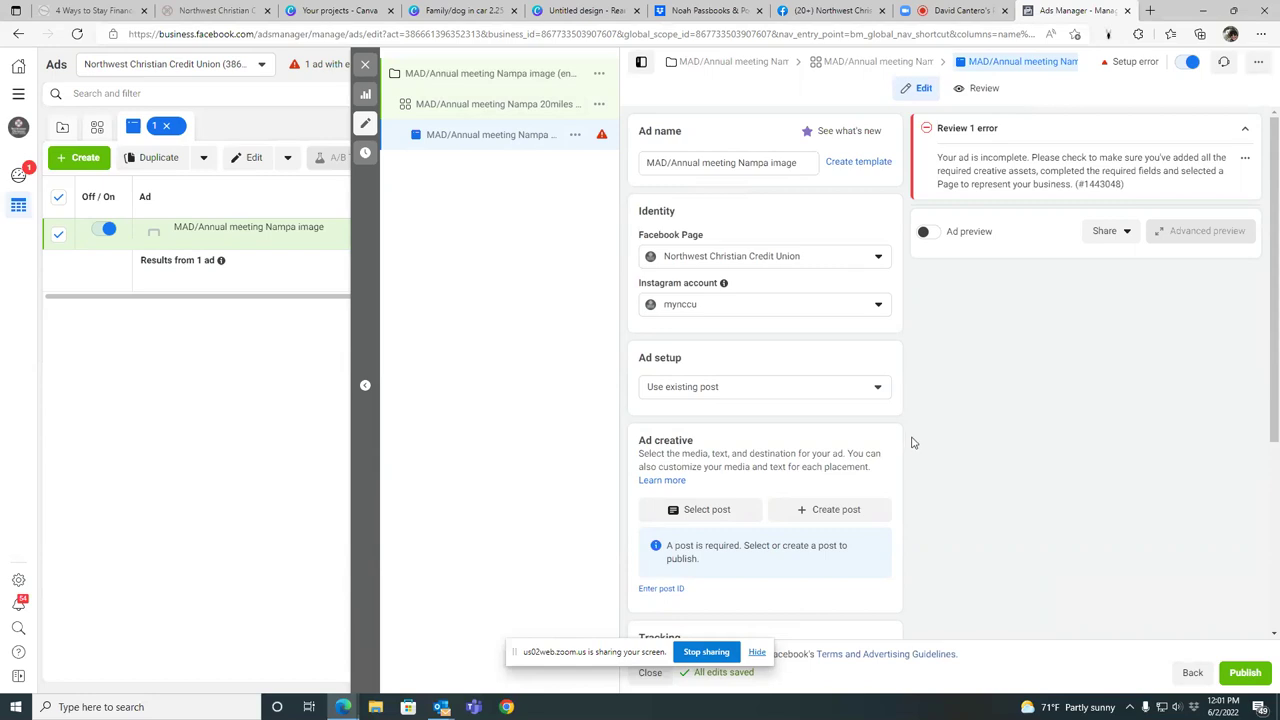
- Keep the ad setup on Use existing post and select the May 24 Facebook post beginning "Ready to have some fun?" as the ad creative
click(876, 389)
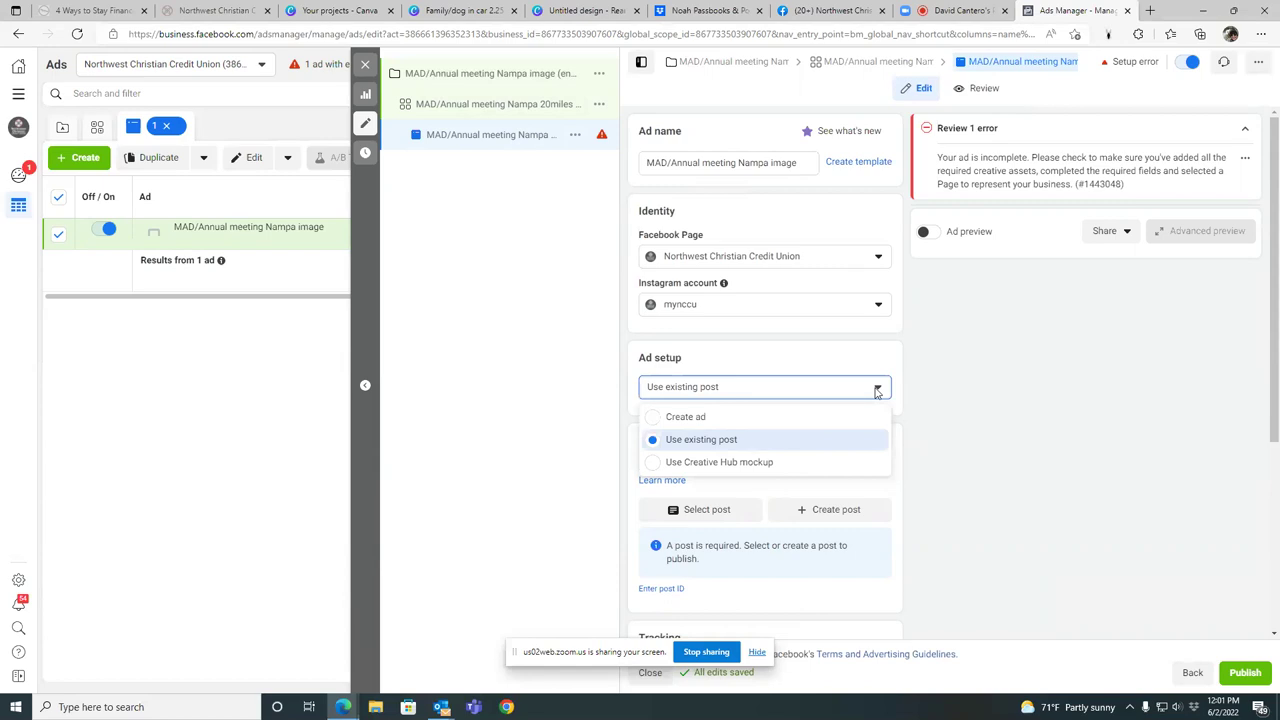
click(801, 441)
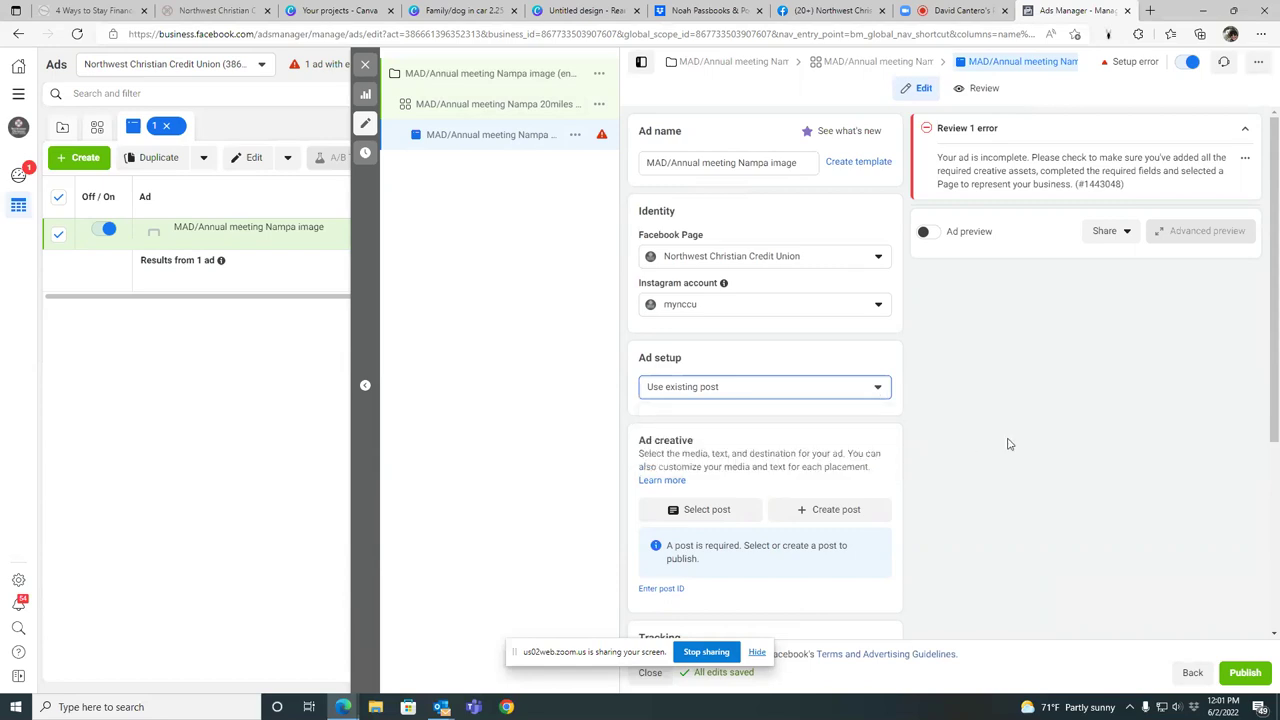
scroll(1008, 444, down, 1)
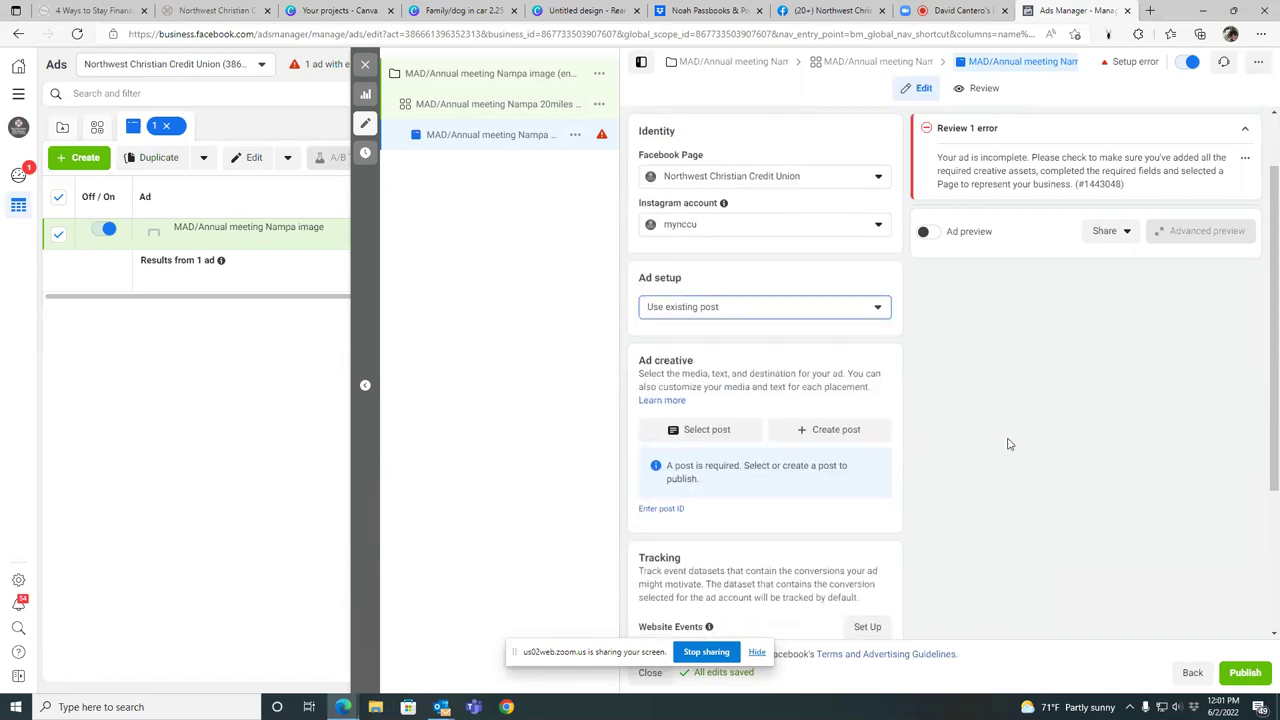
click(726, 440)
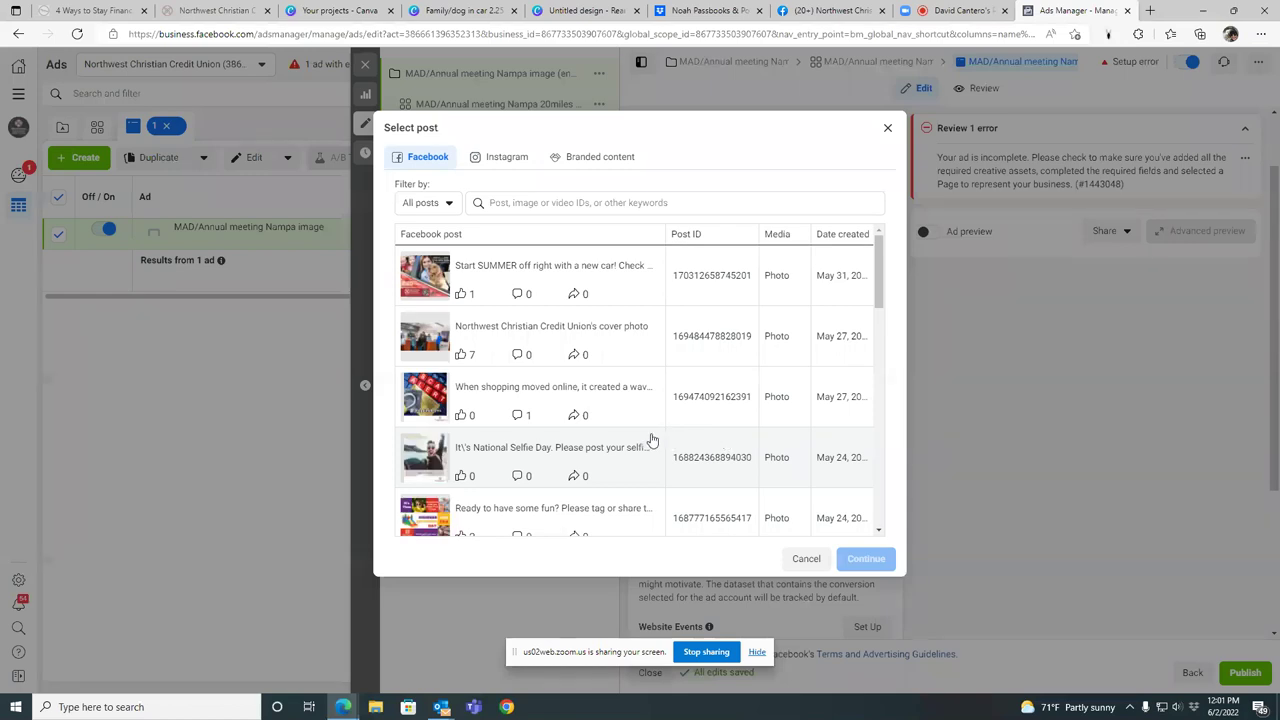
scroll(586, 442, down, 1)
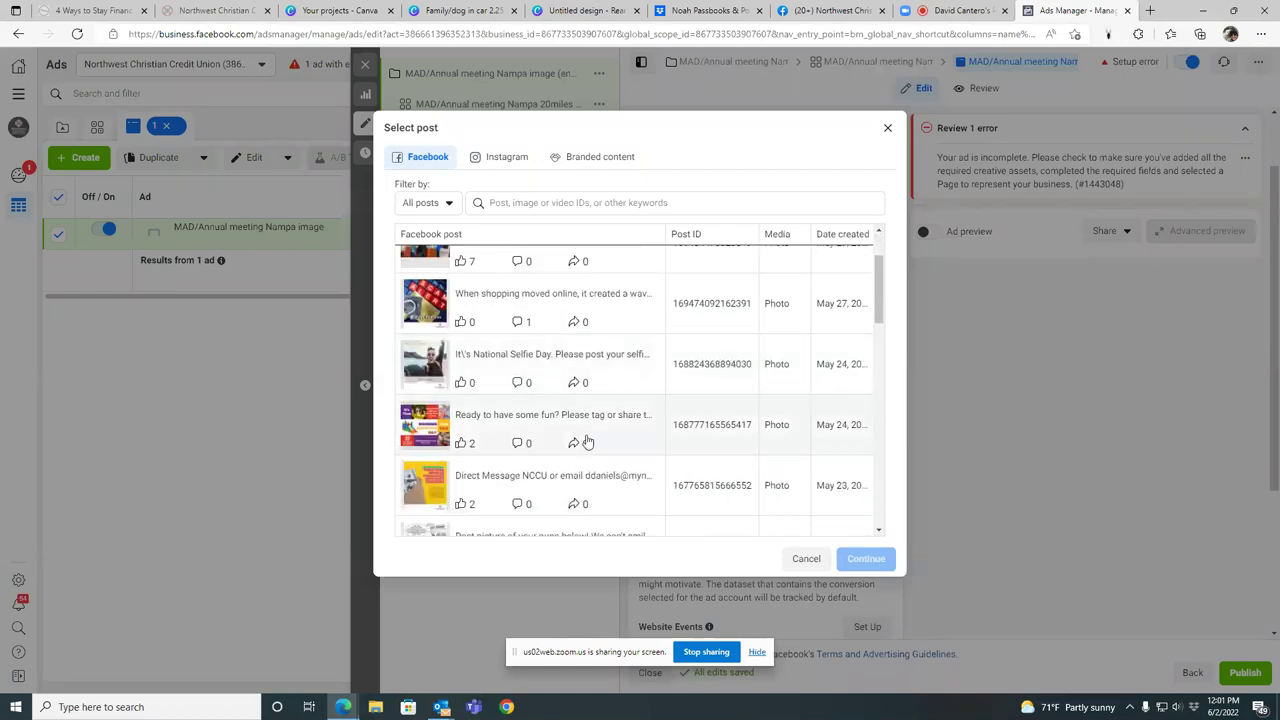
click(587, 442)
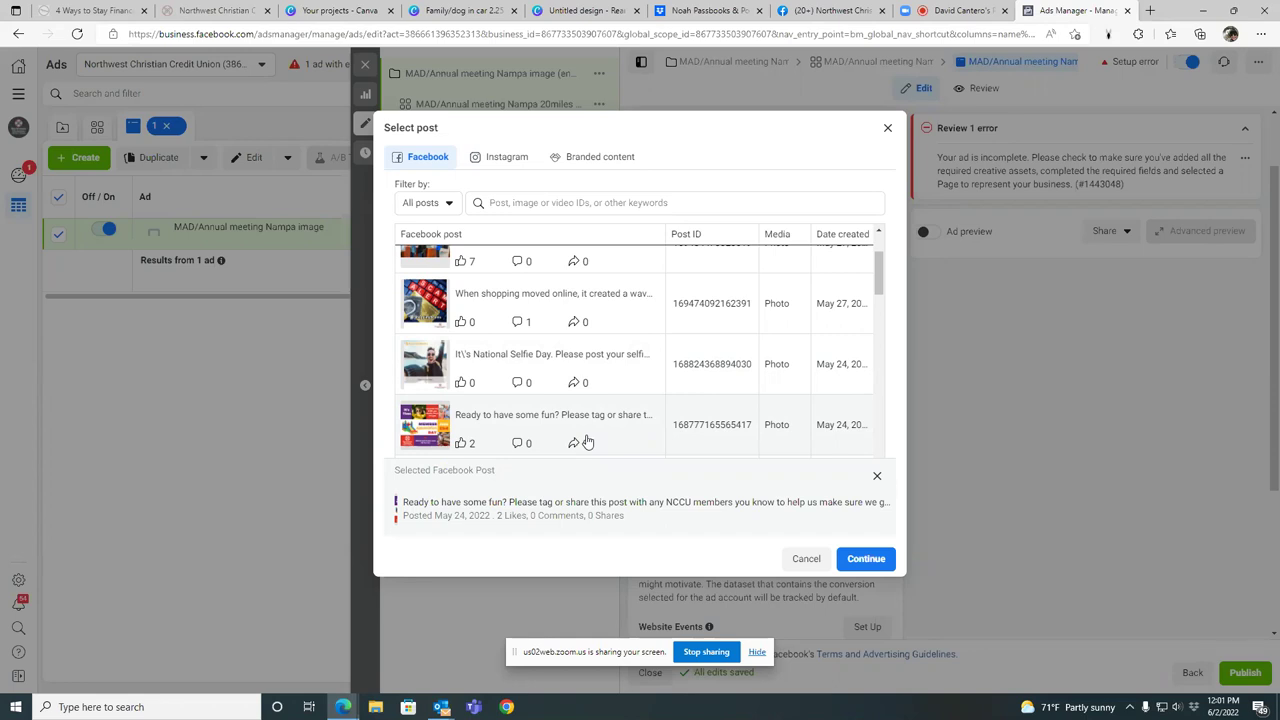
scroll(587, 442, up, 3)
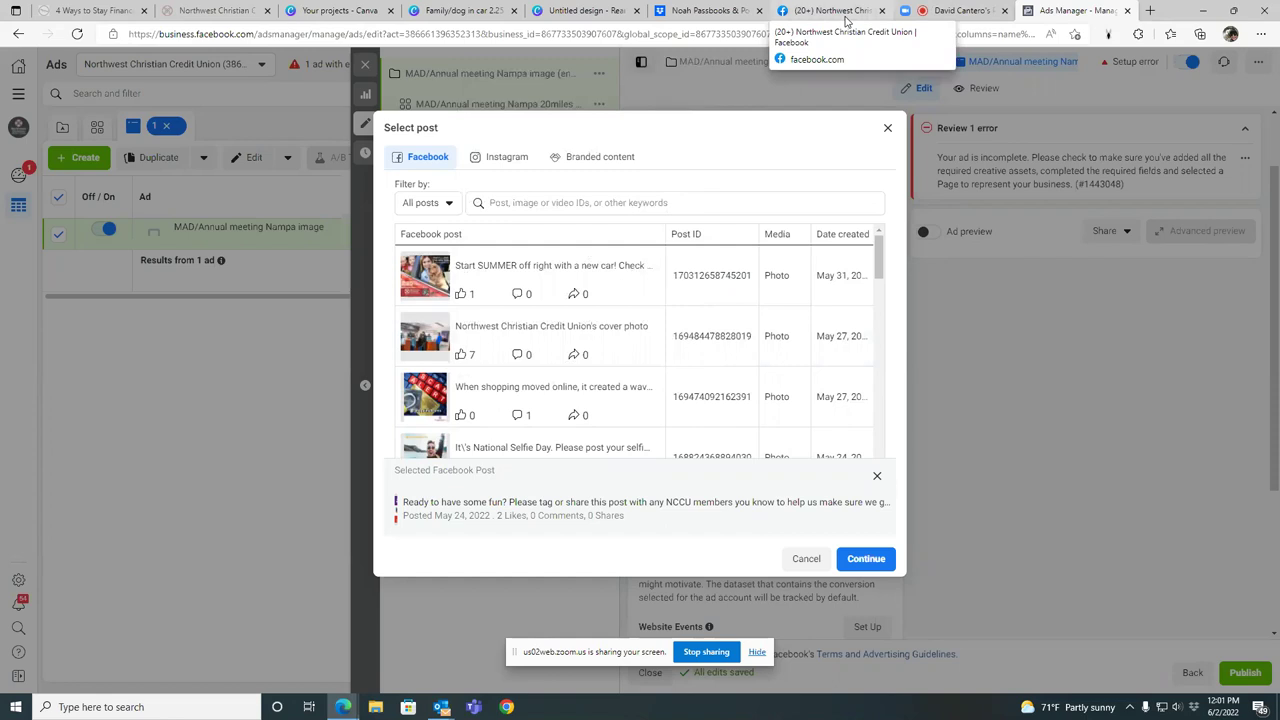
scroll(590, 405, down, 2)
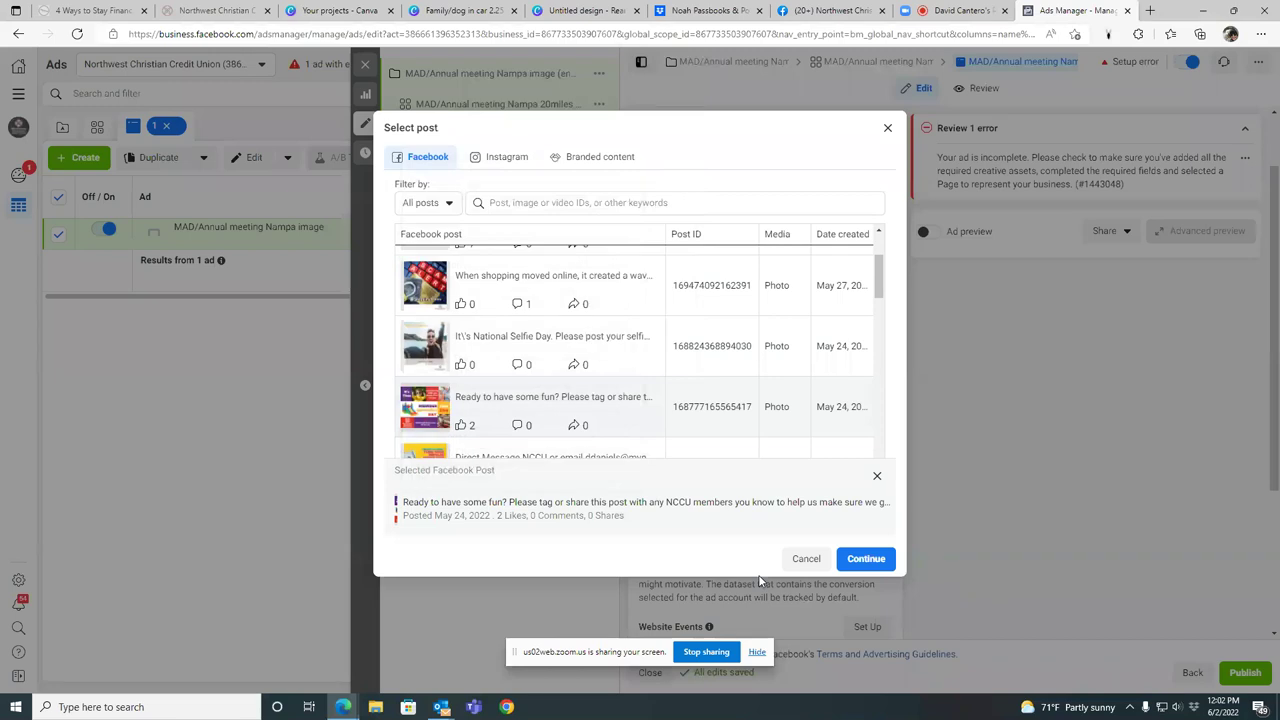
click(866, 559)
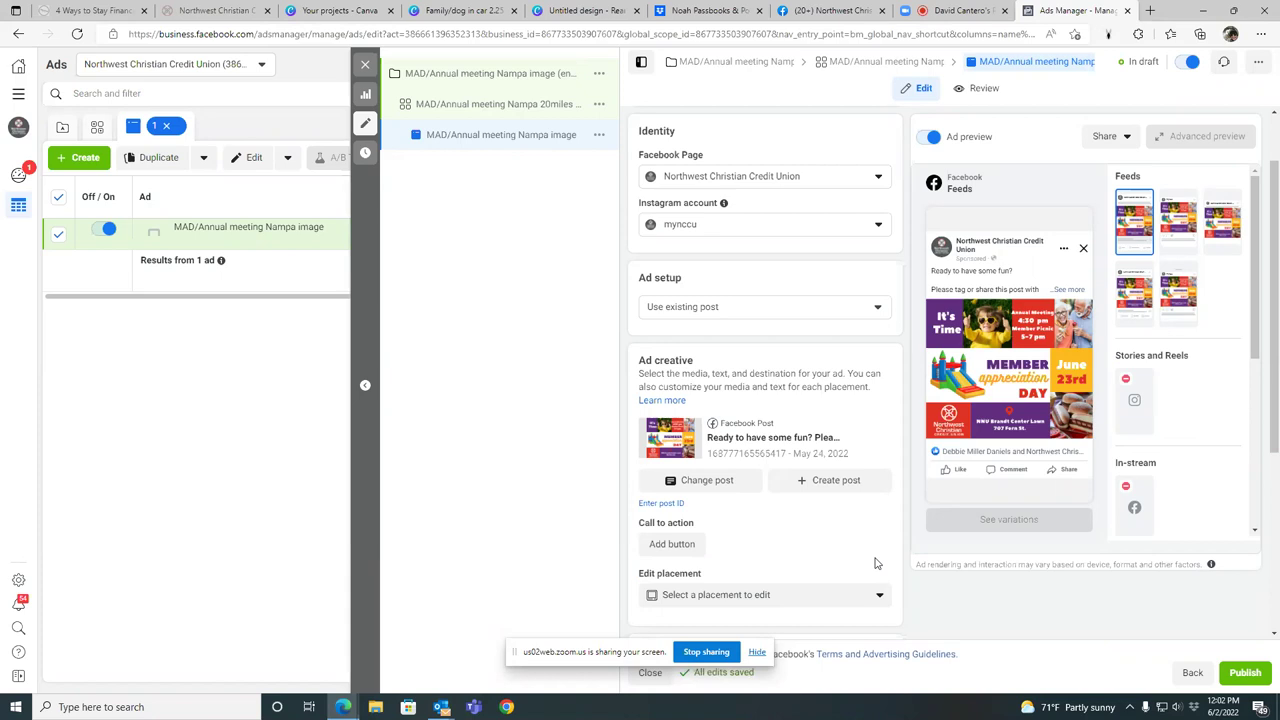
- Add a Learn more call to action to the post with the website URL mynccu.org
click(681, 546)
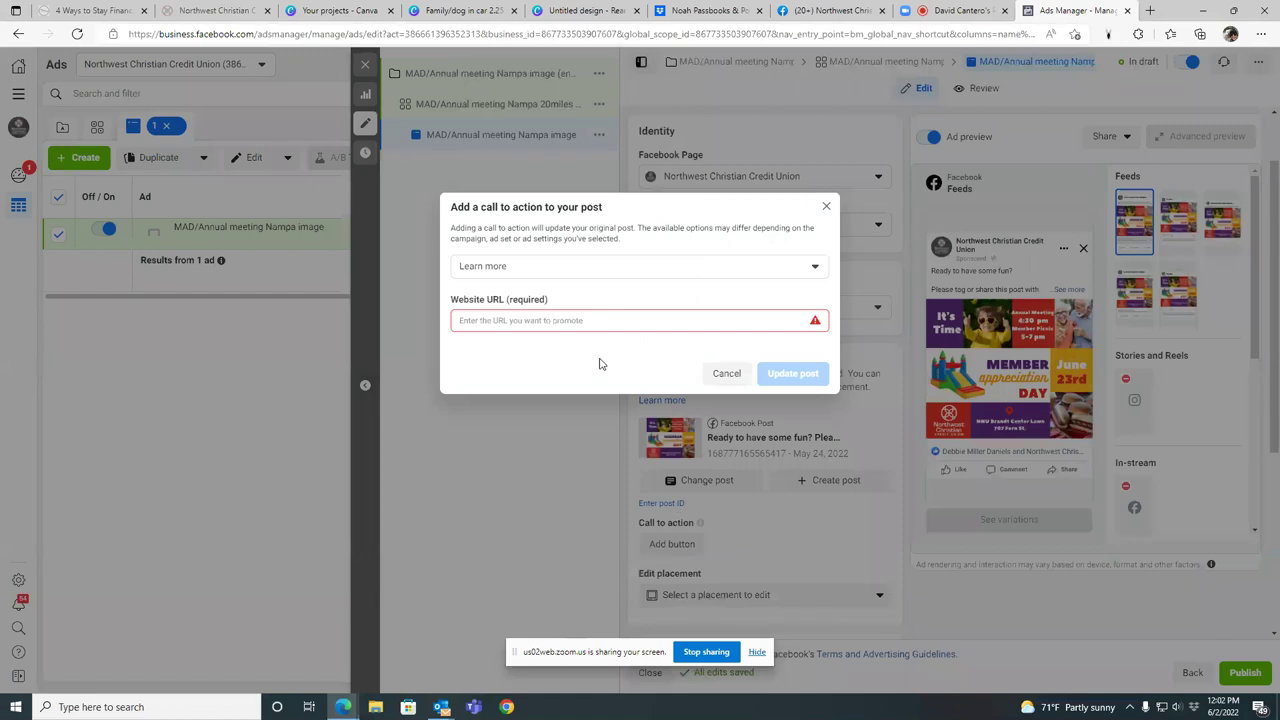
click(585, 324)
text(mynccu.org)
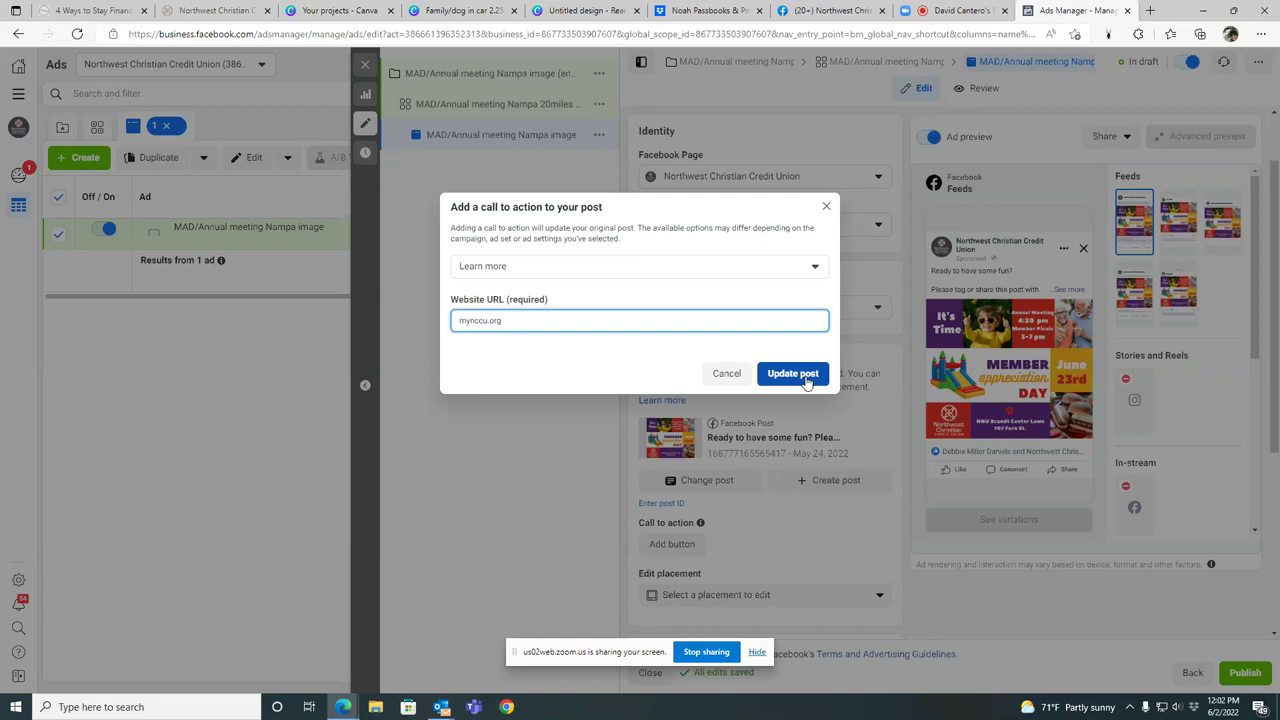
click(806, 378)
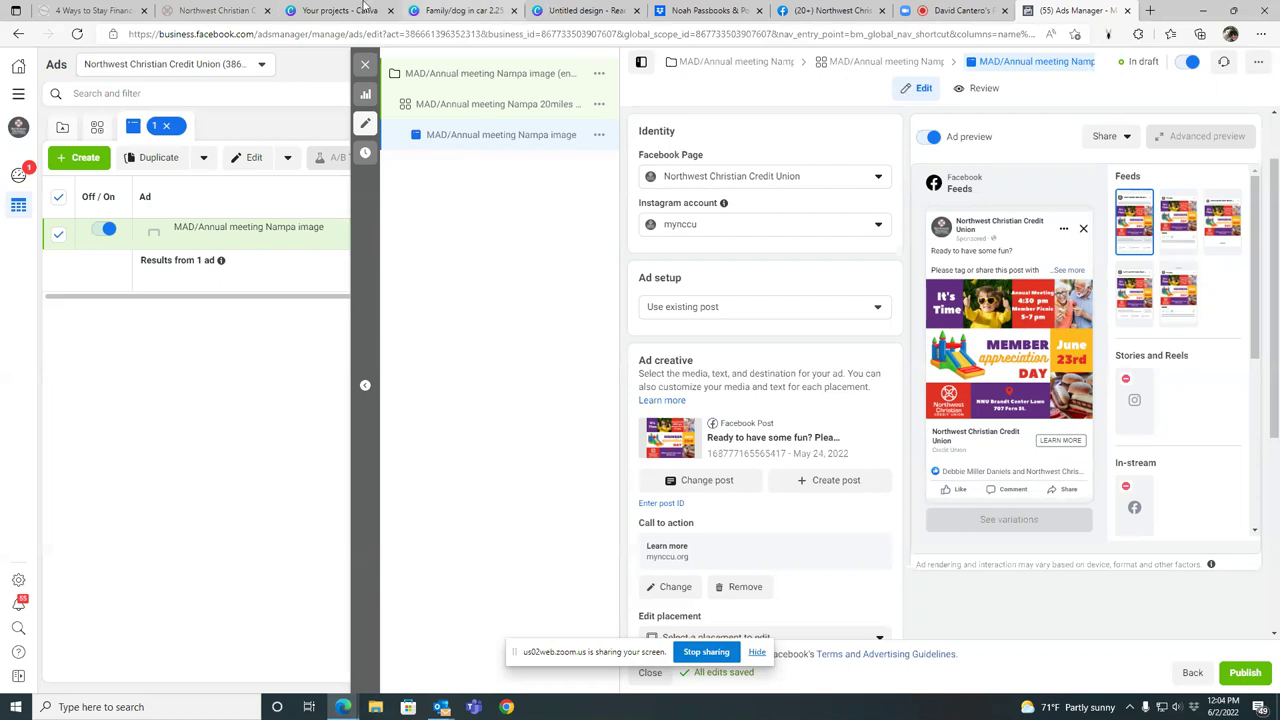
- Switch to the mynccu.org website, dismiss the Boise Branch notice and look at the loan offers on the home page
click(165, 18)
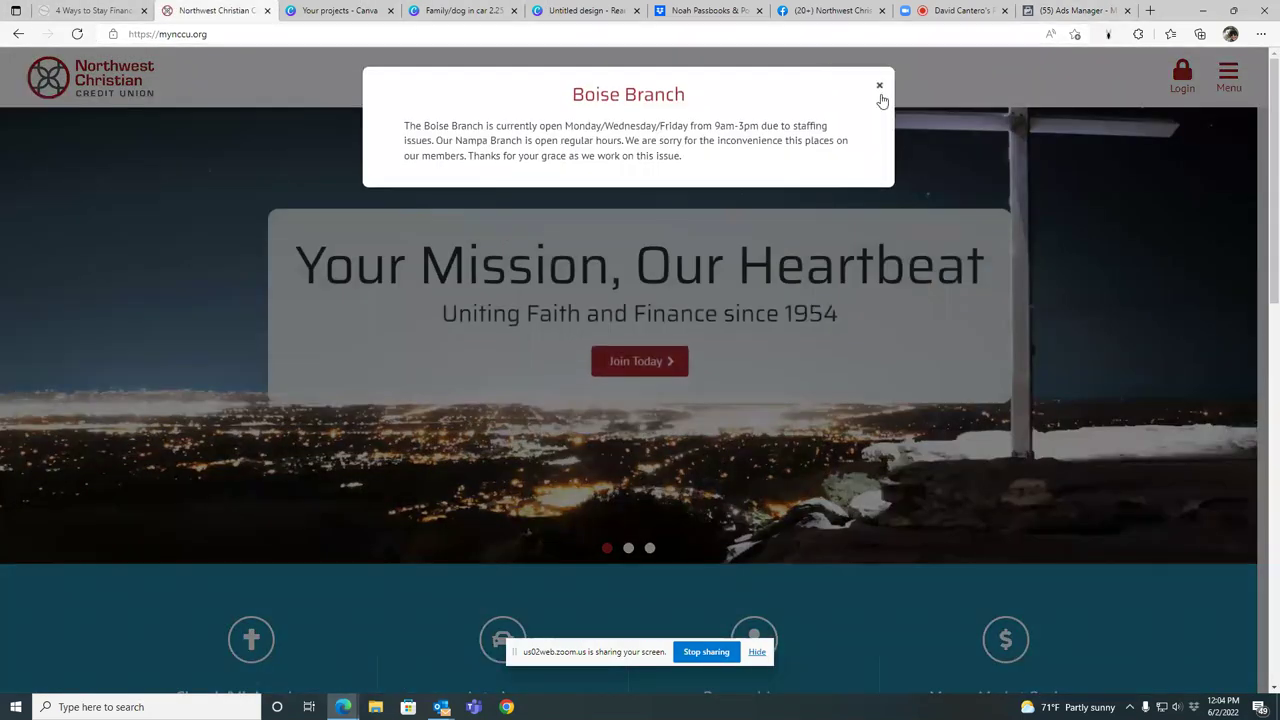
click(879, 85)
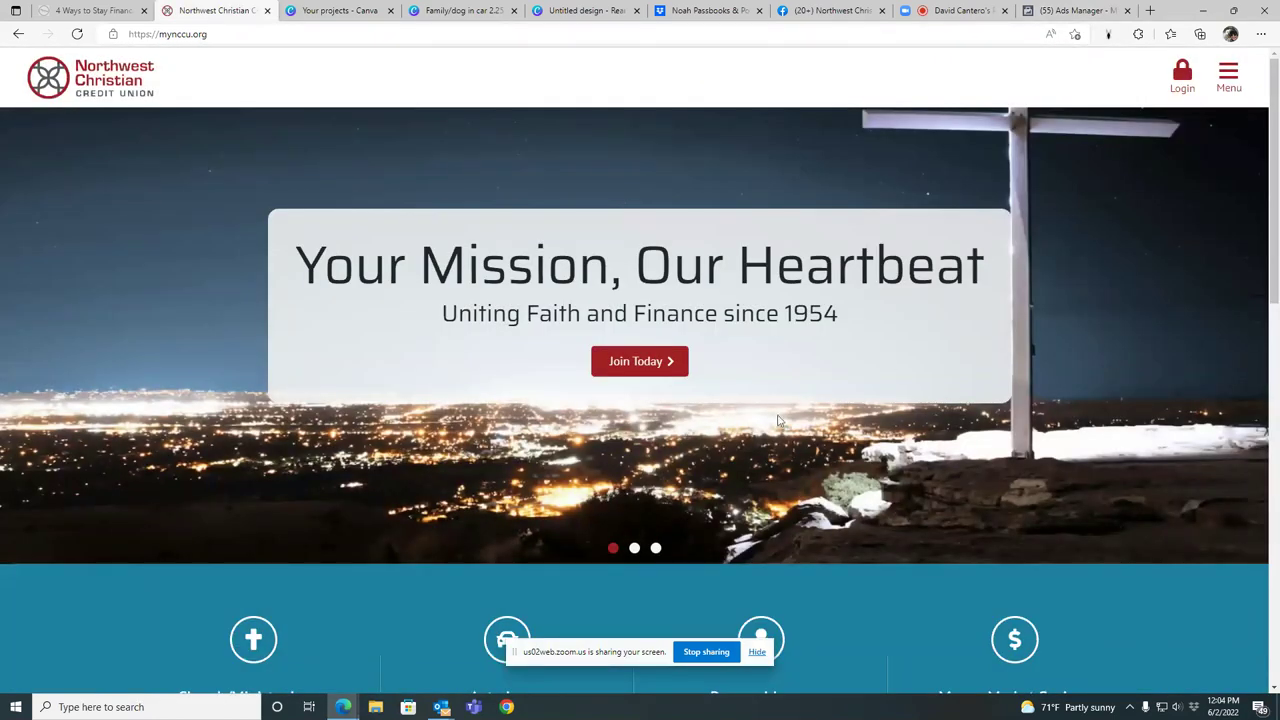
scroll(446, 344, down, 5)
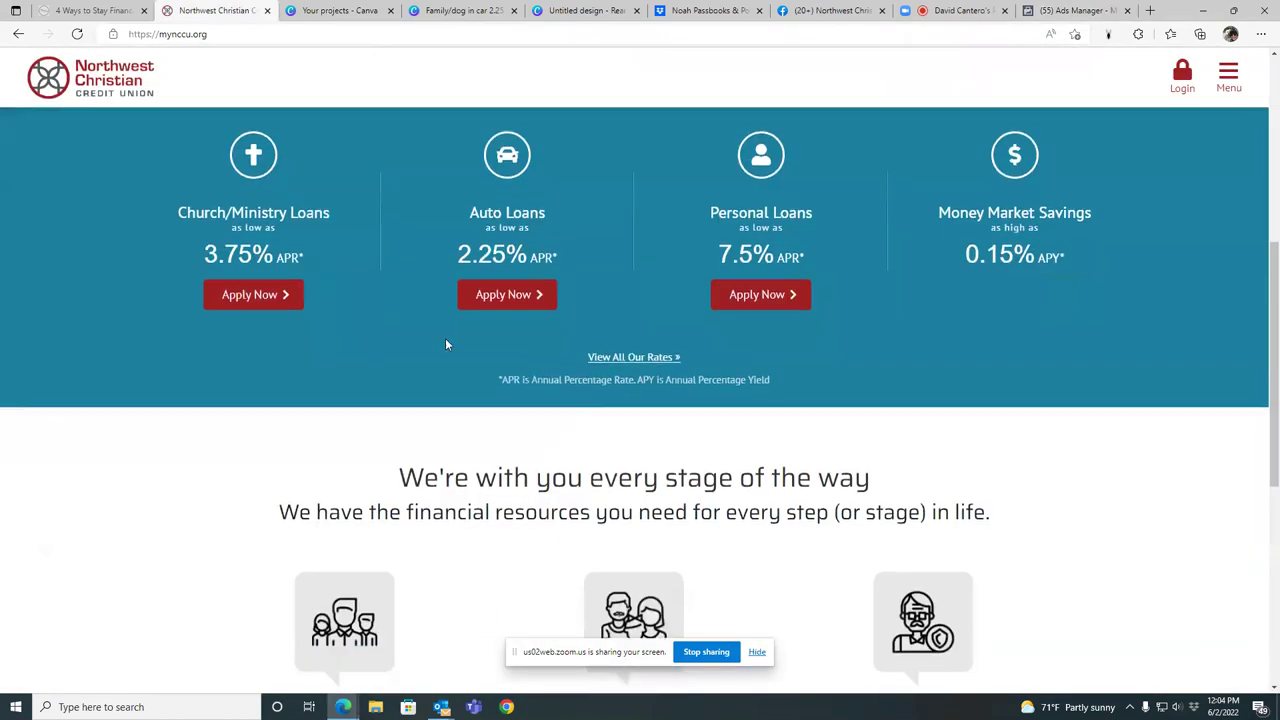
- View the application forms for Auto Loans and Church/Ministry Loans, closing the church loan form
click(511, 297)
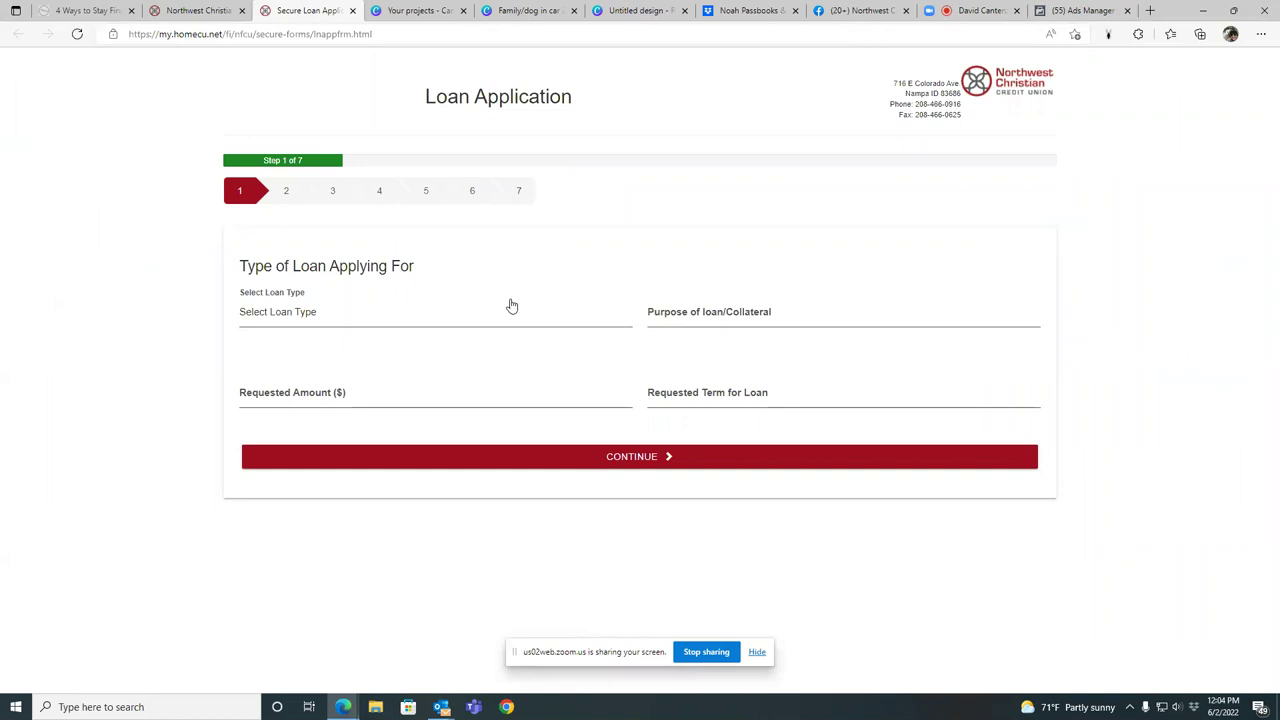
click(189, 12)
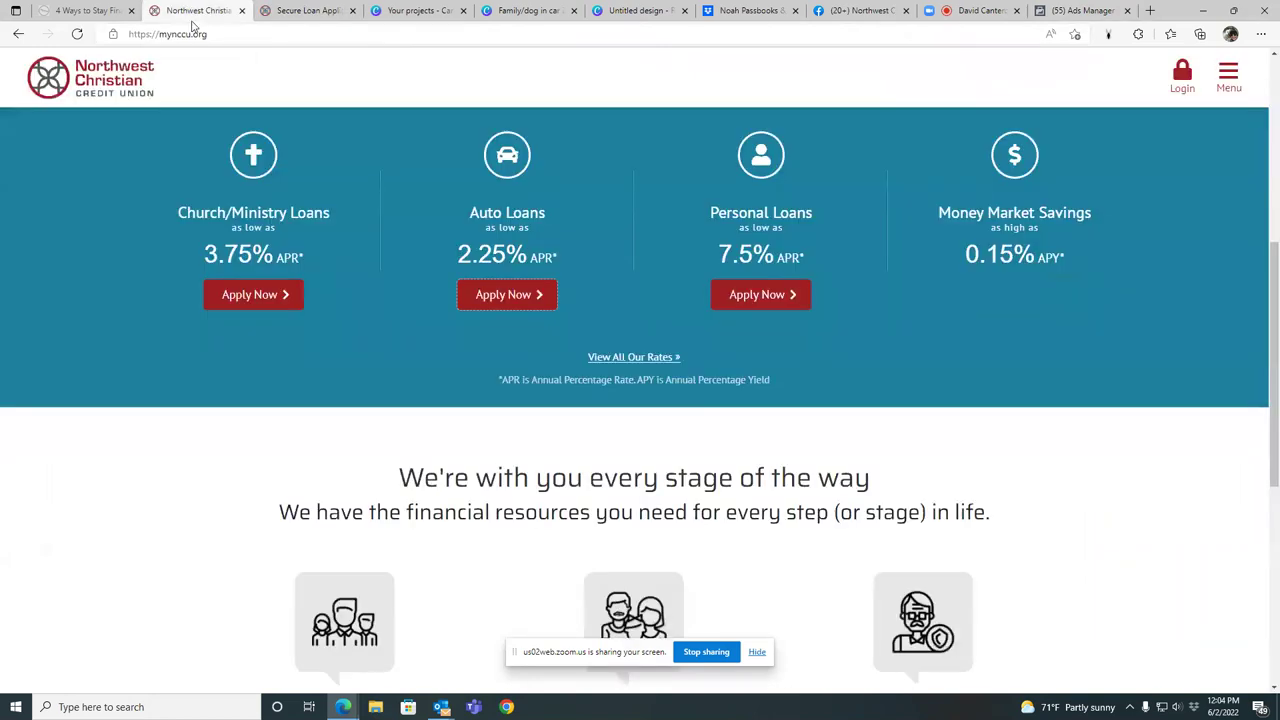
click(252, 295)
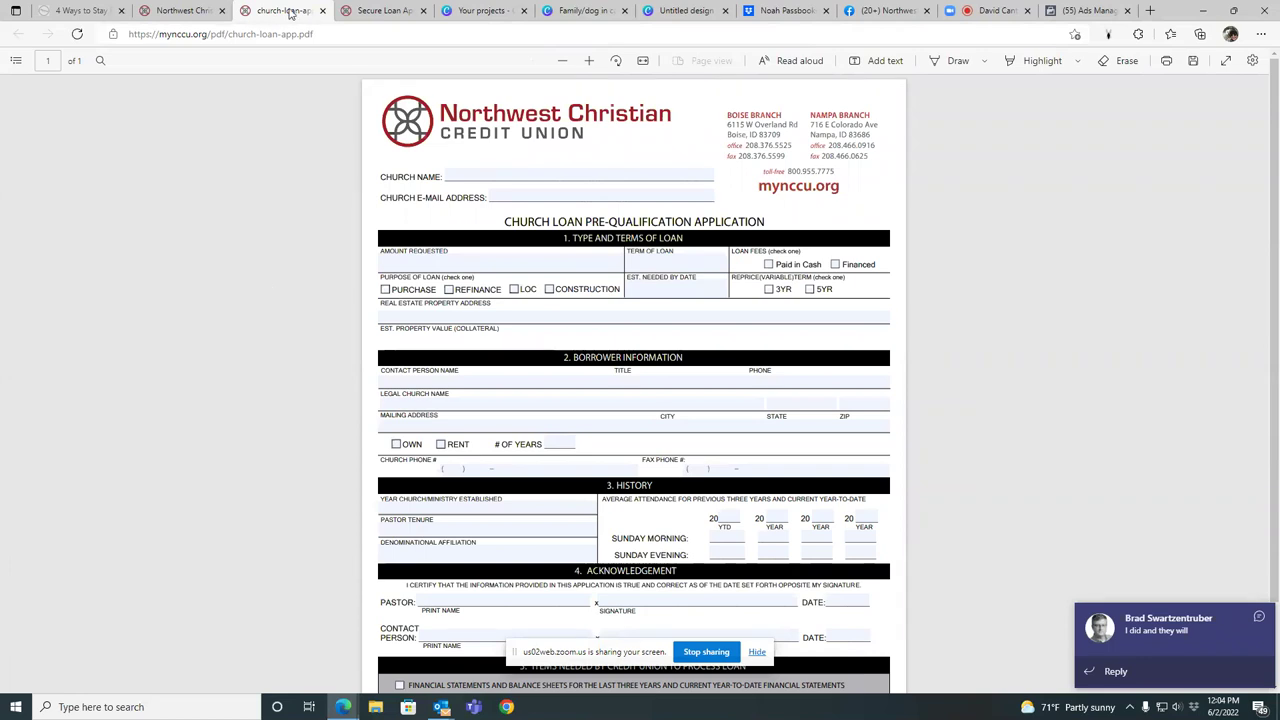
click(322, 11)
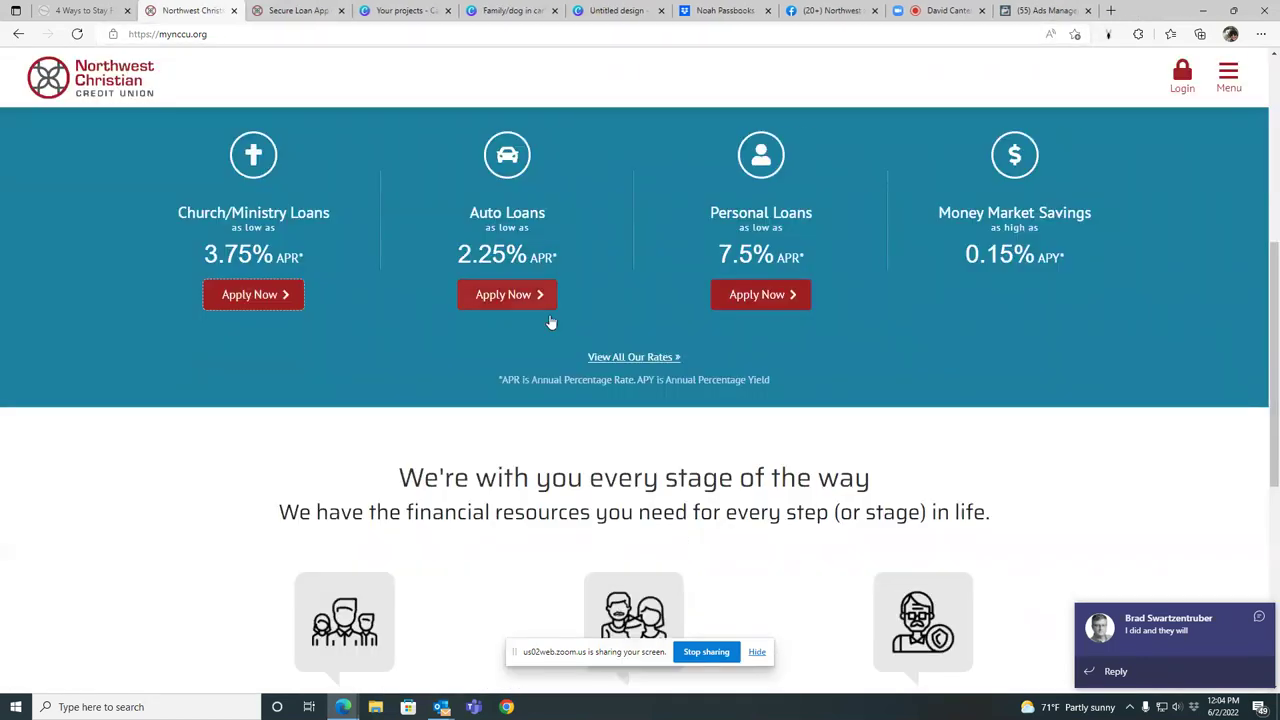
- View the Family and Retirement Learn More information farther down the mynccu.org home page, closing each one after reading
scroll(556, 316, down, 3)
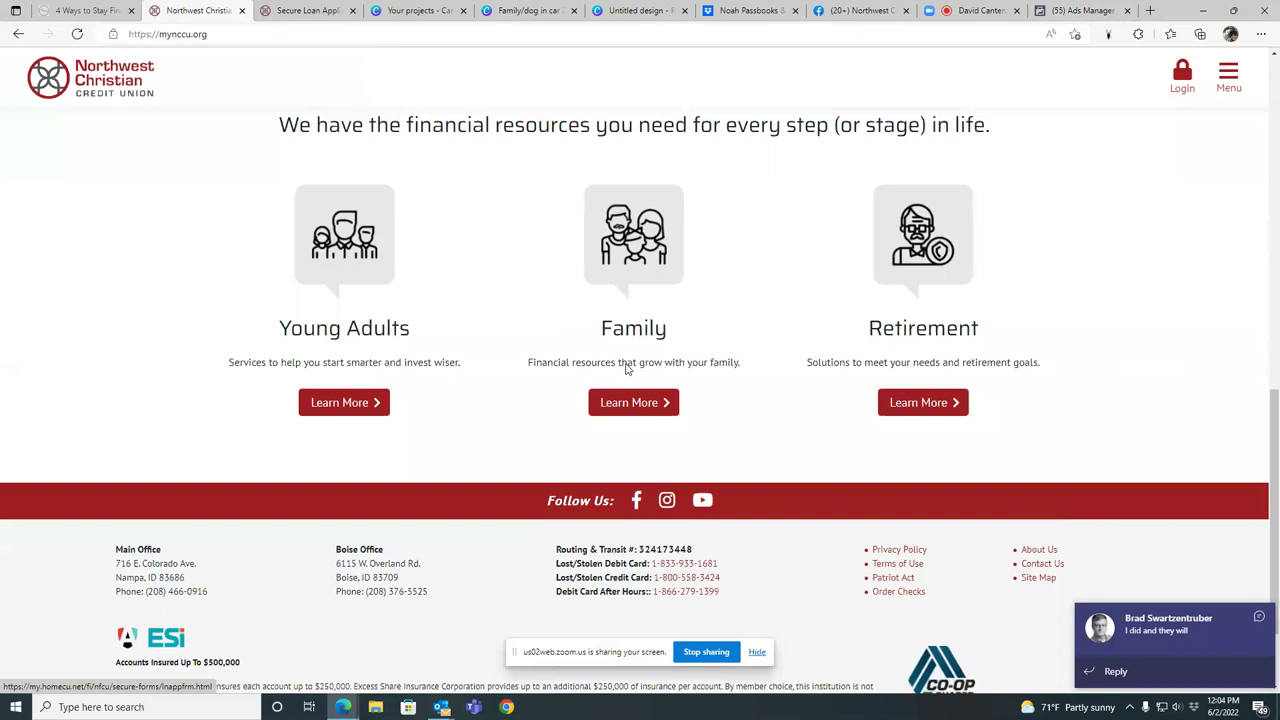
click(645, 402)
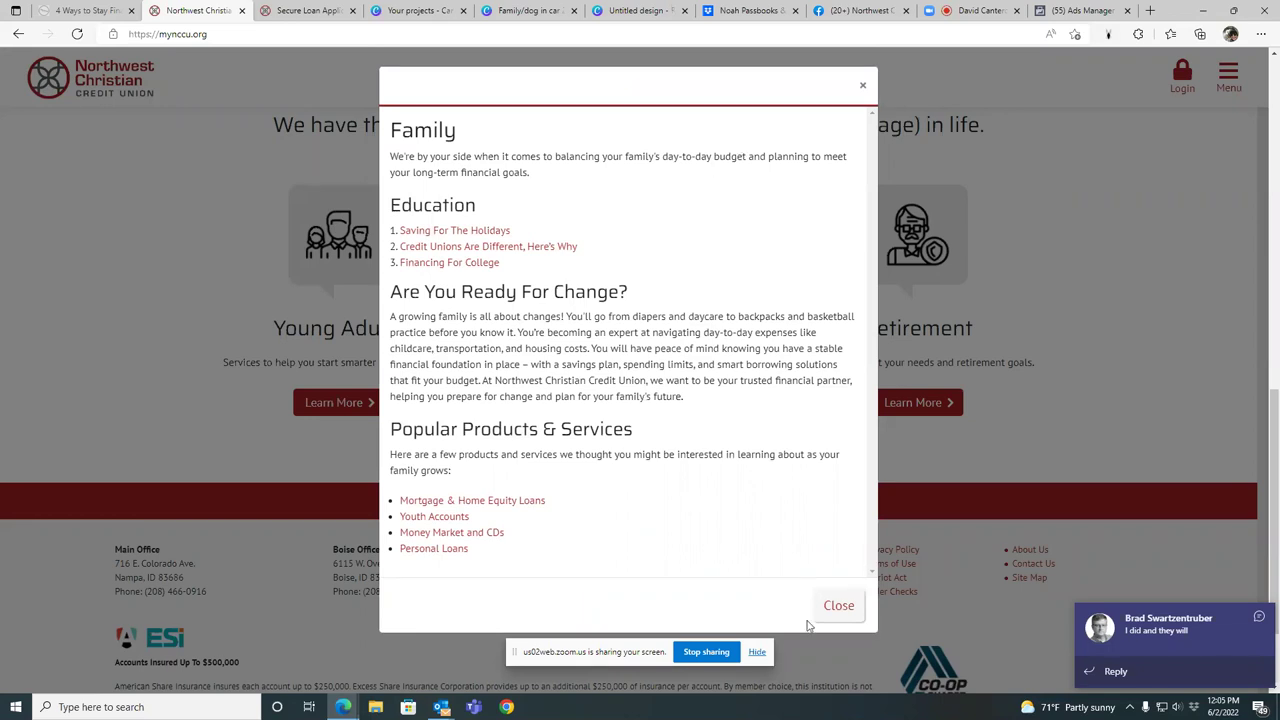
click(849, 607)
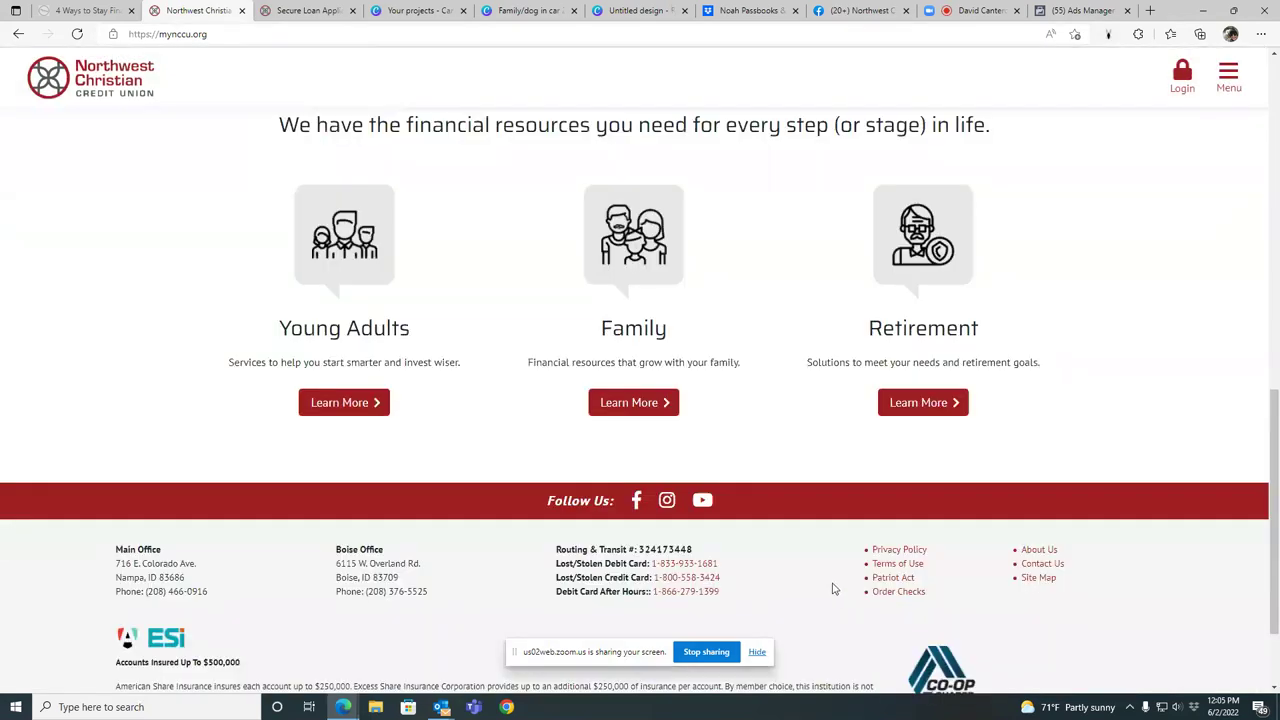
click(920, 402)
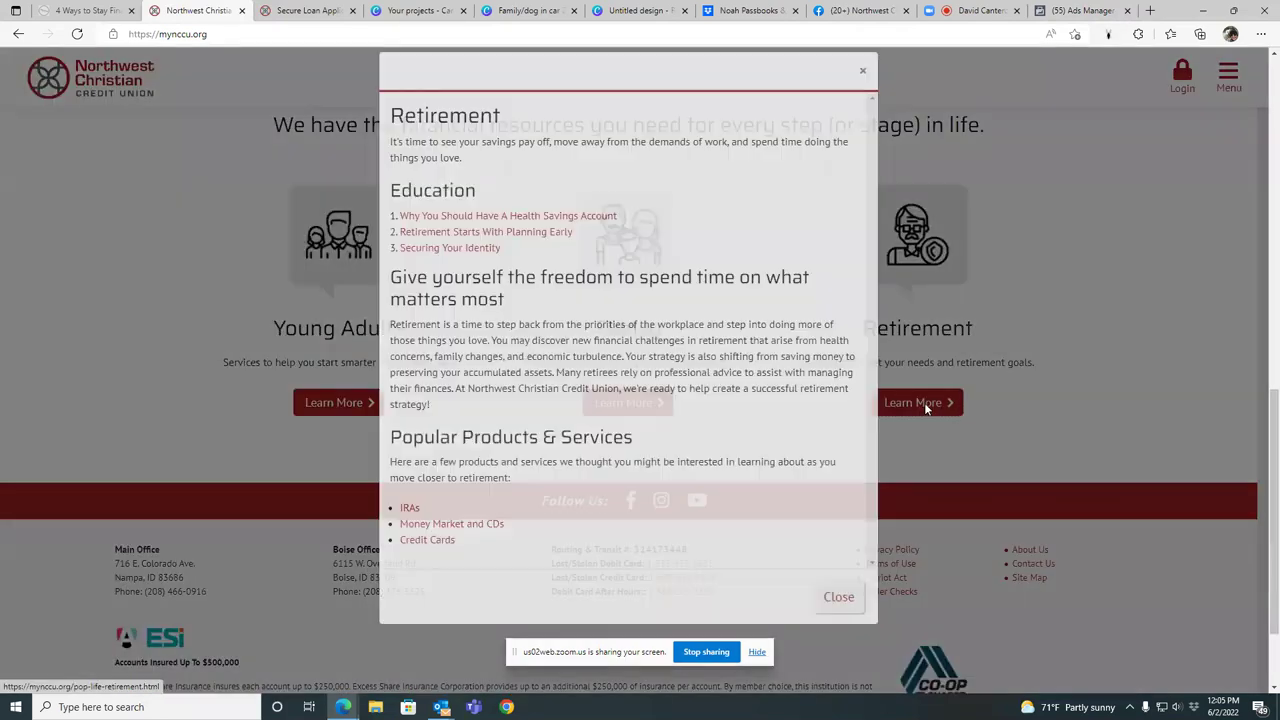
click(836, 612)
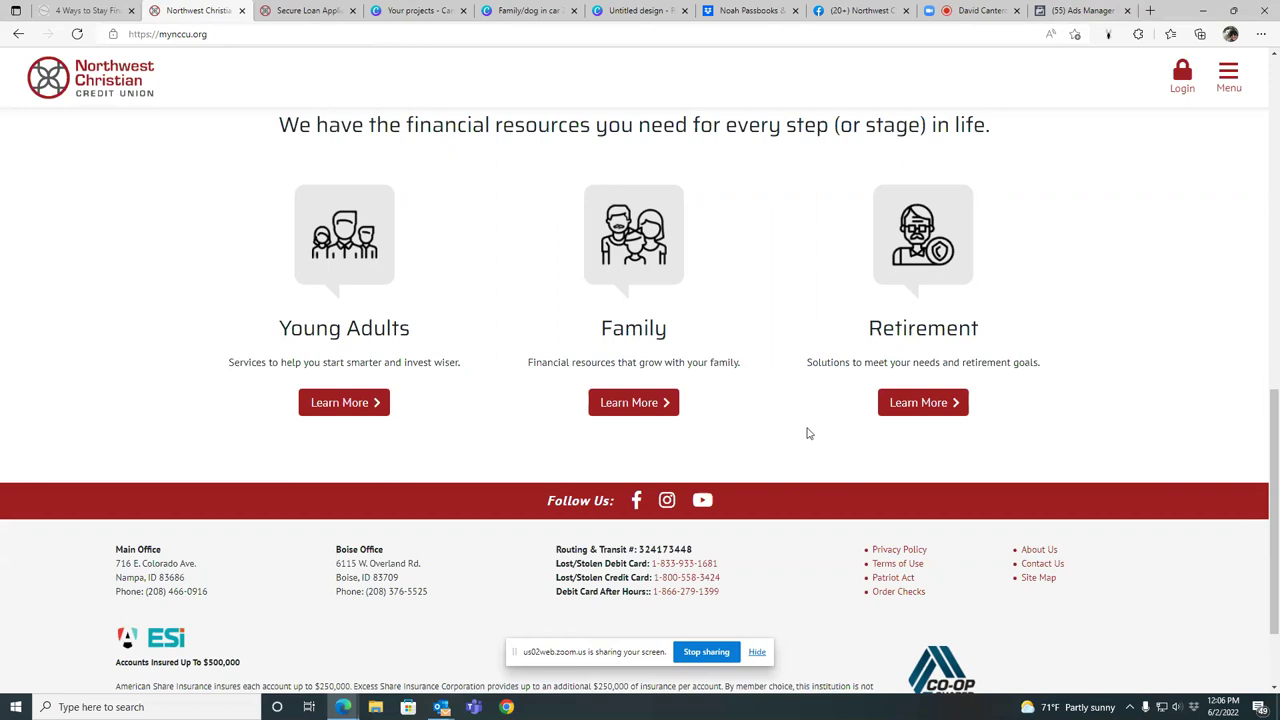
- Switch back to the Ads Manager editor, check the ad's creative and tracking settings, and publish the MAD/Annual meeting Nampa image ad
click(1074, 12)
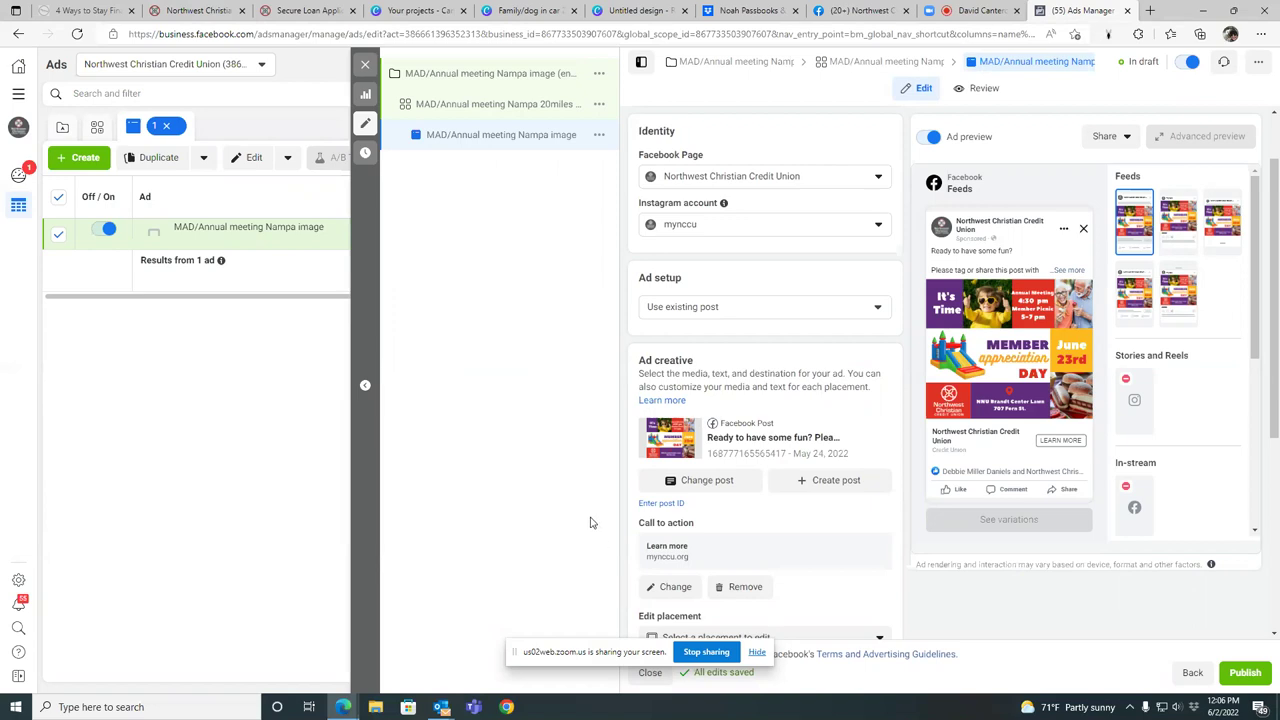
scroll(735, 522, down, 3)
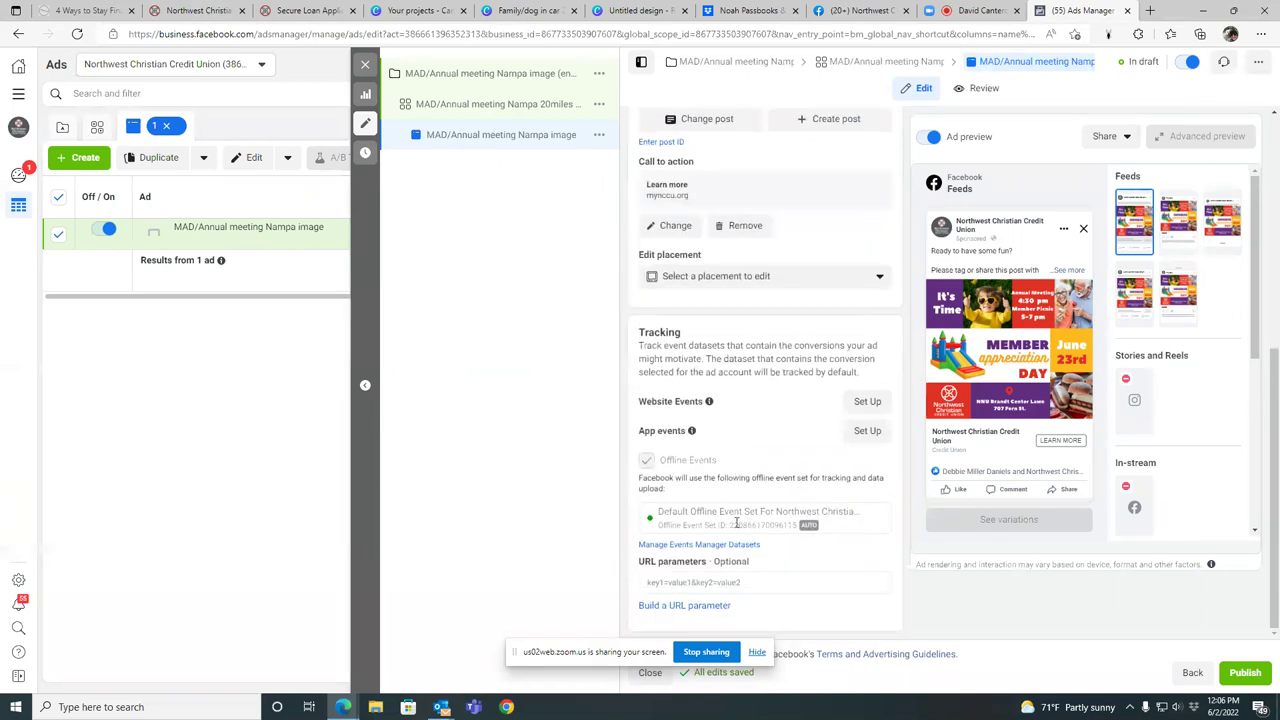
scroll(737, 522, up, 2)
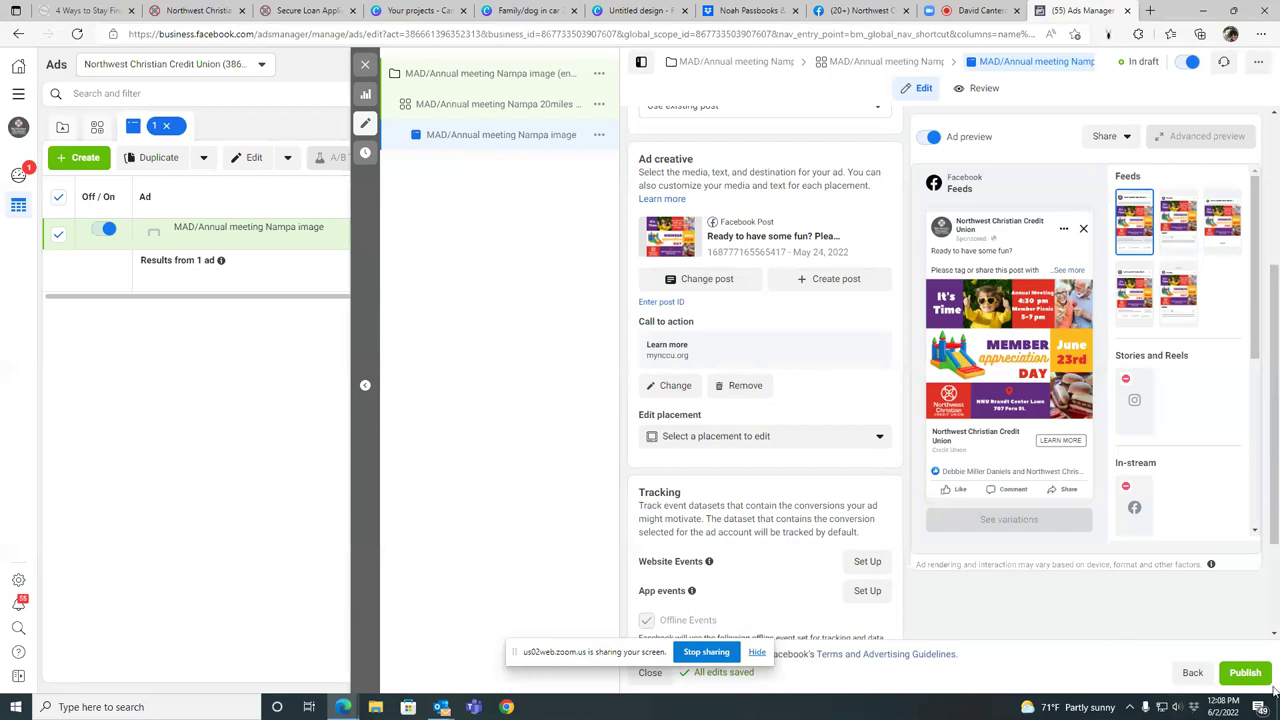
click(1245, 673)
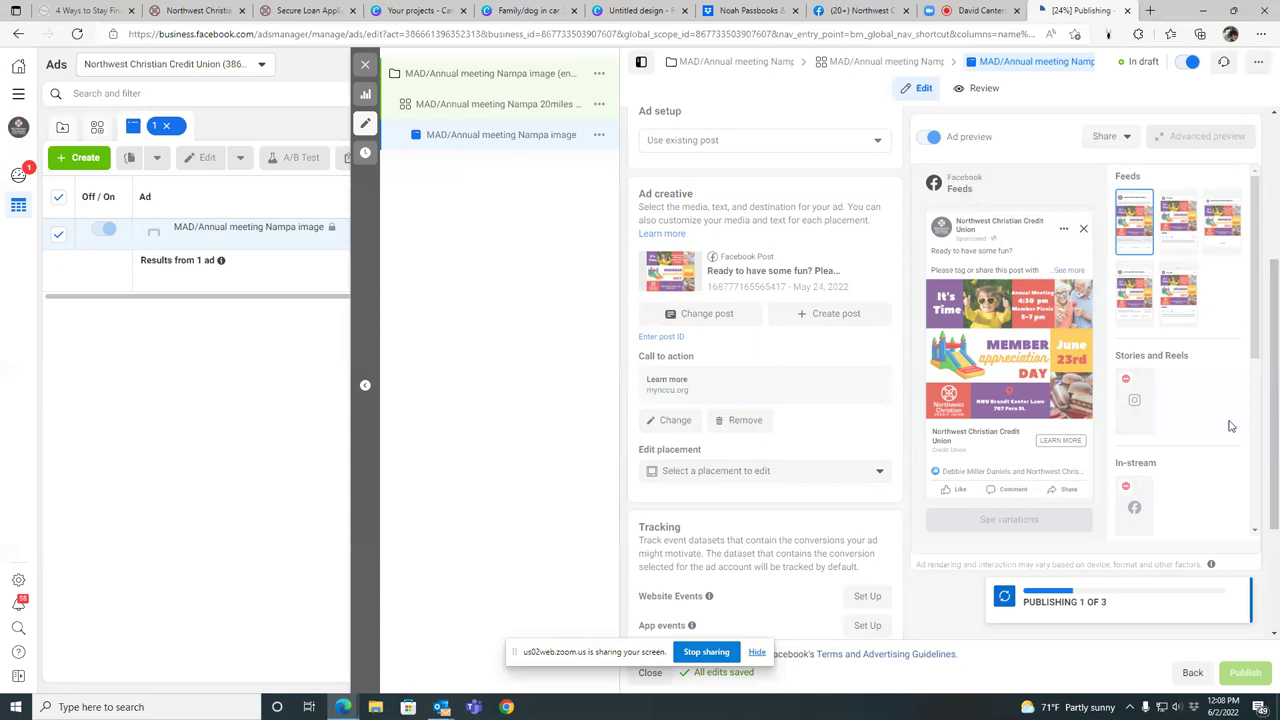
- Open Ads Manager from the favorites in a new browser tab, then review and publish the drafted MAD/Annual meeting Nampa image (engagement) campaign, ad set and ad
click(1150, 11)
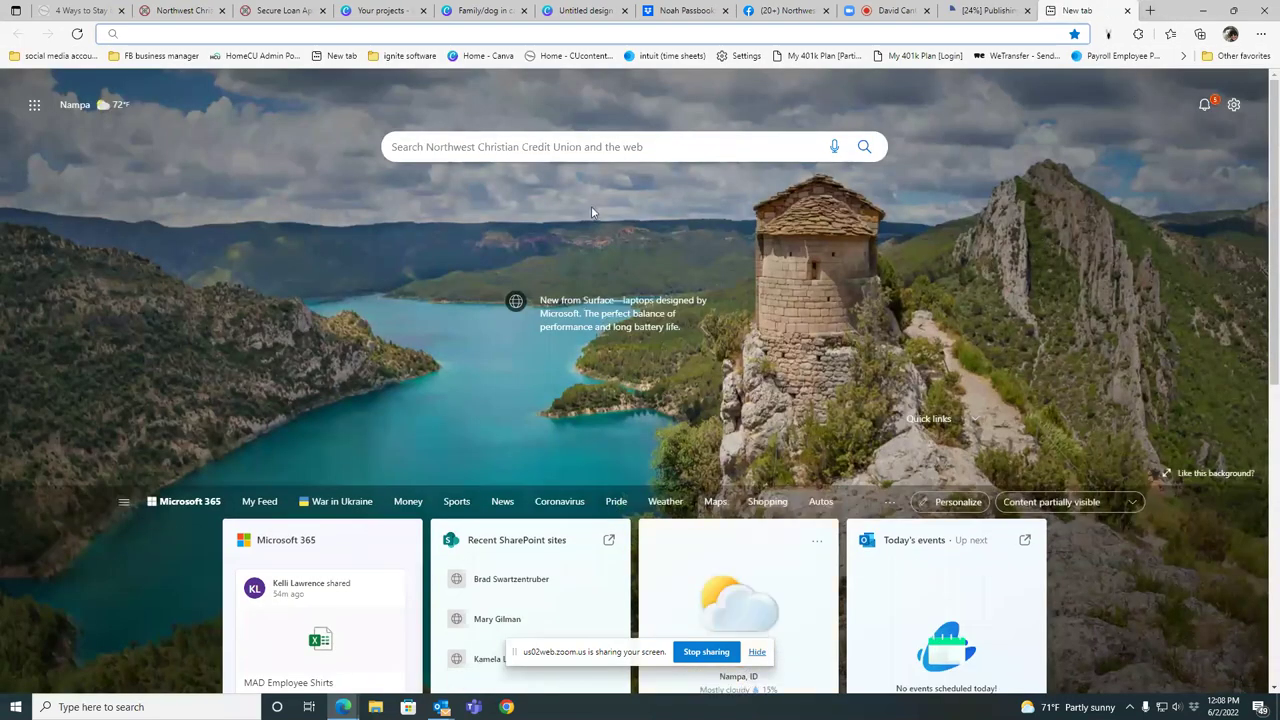
click(1168, 35)
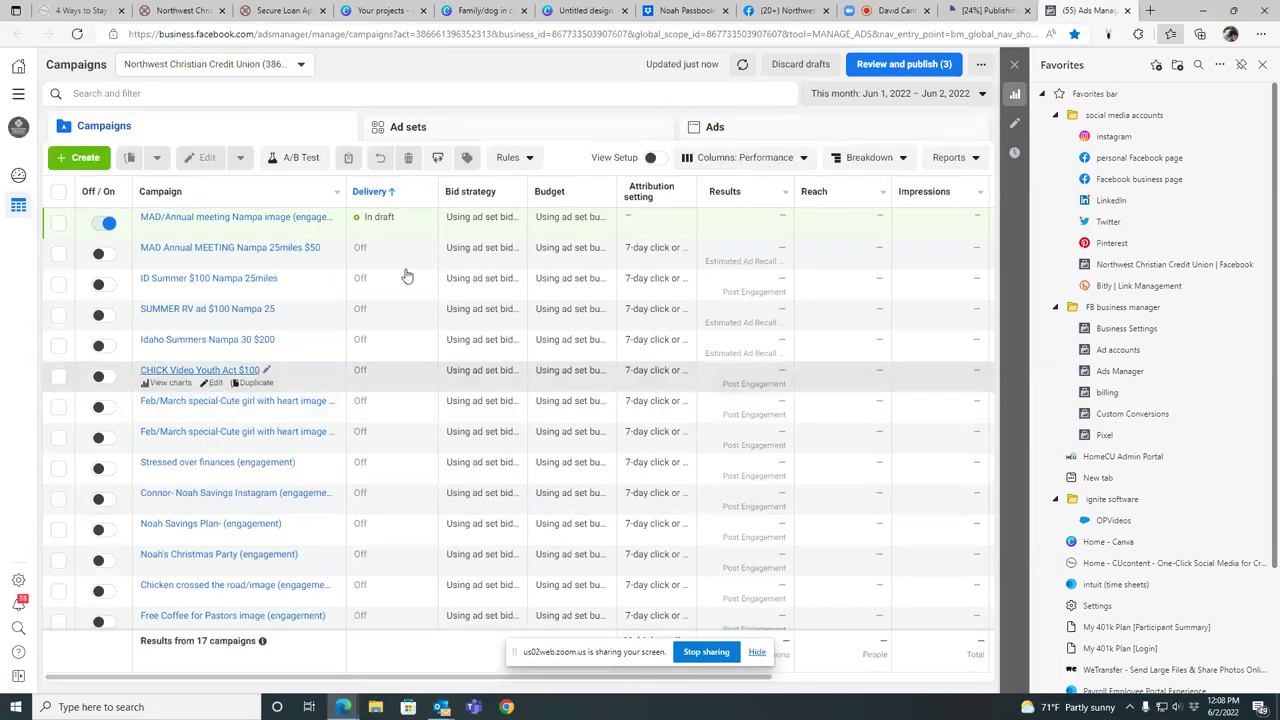
click(904, 64)
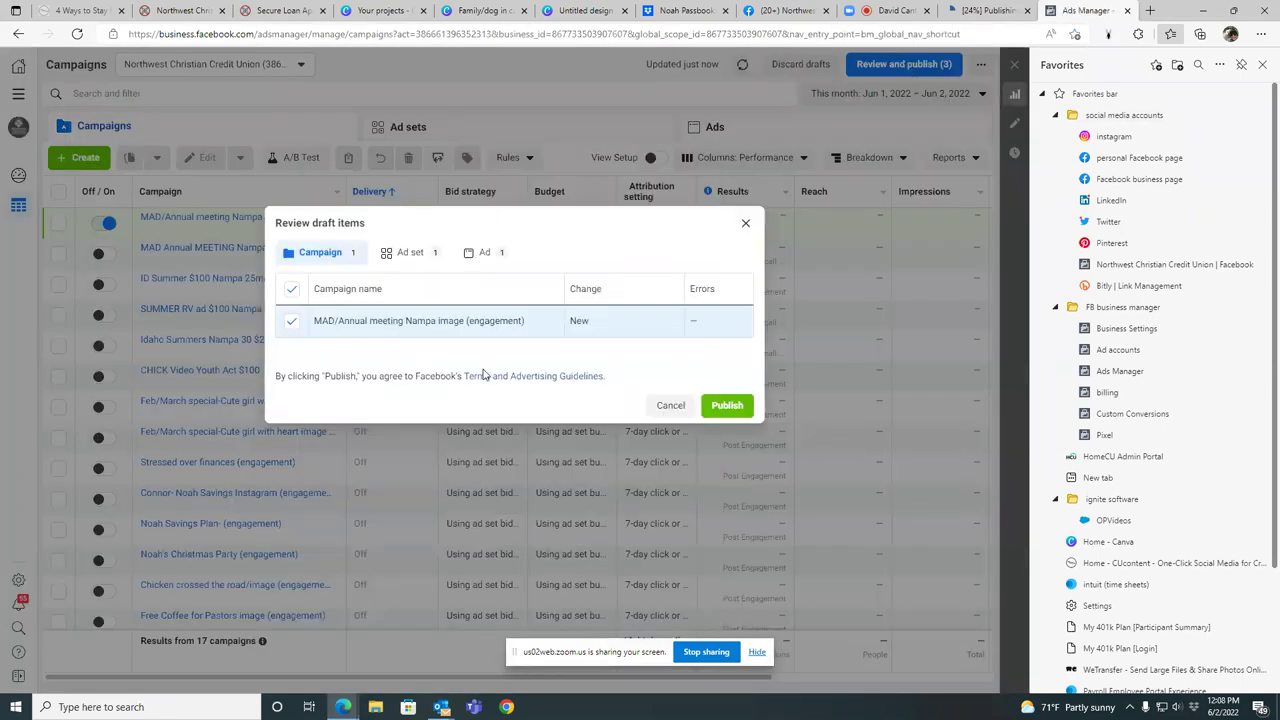
click(740, 406)
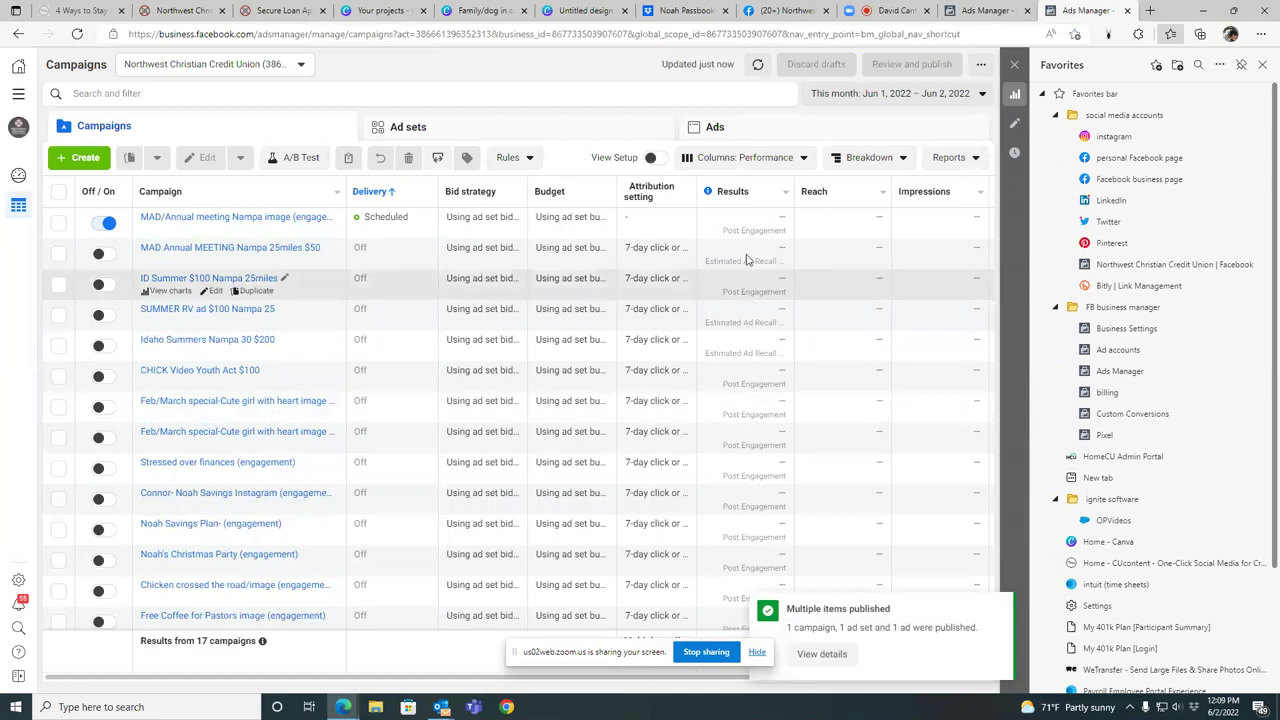
- Close the original browser tab holding the ad editor, leaving the site without saving changes
click(988, 12)
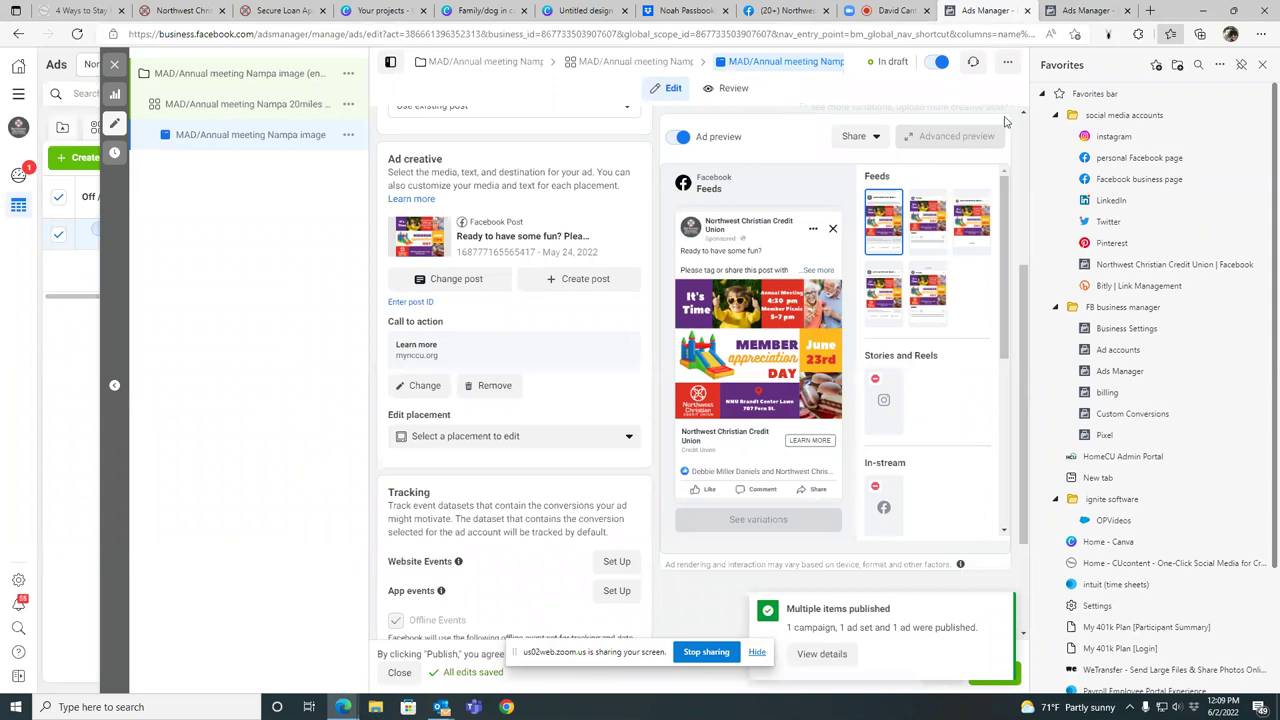
click(1027, 11)
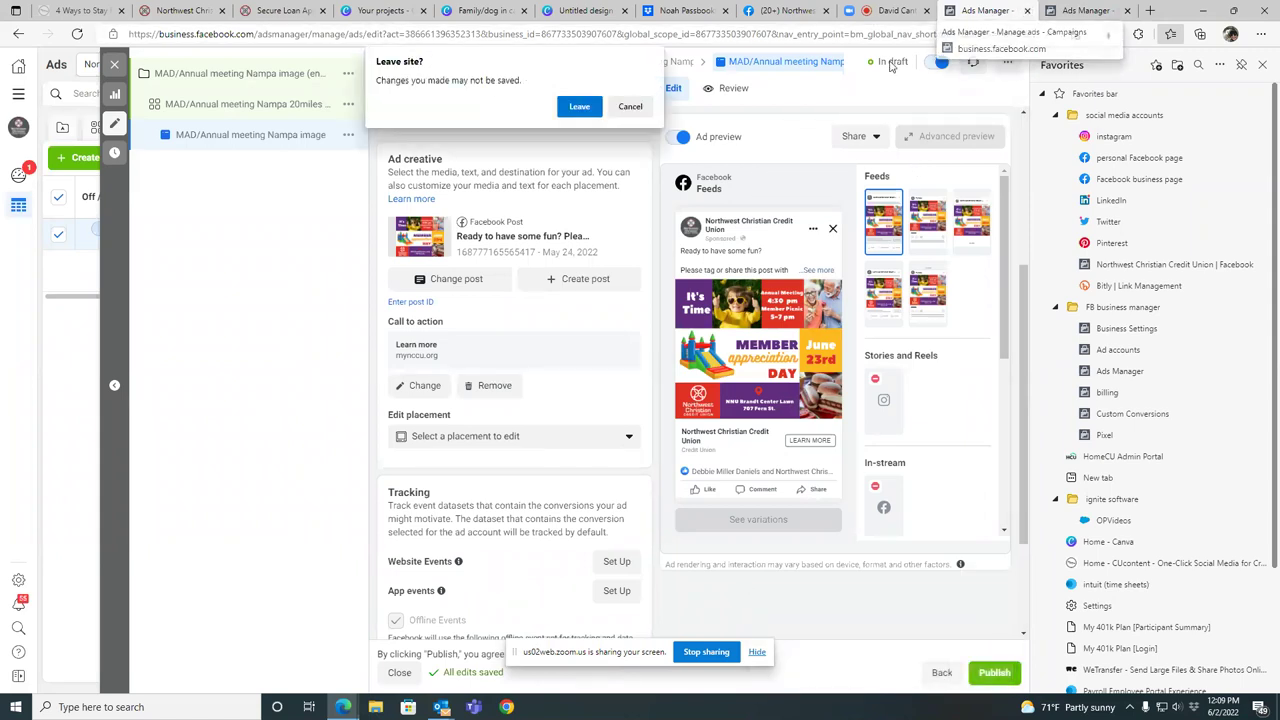
click(579, 107)
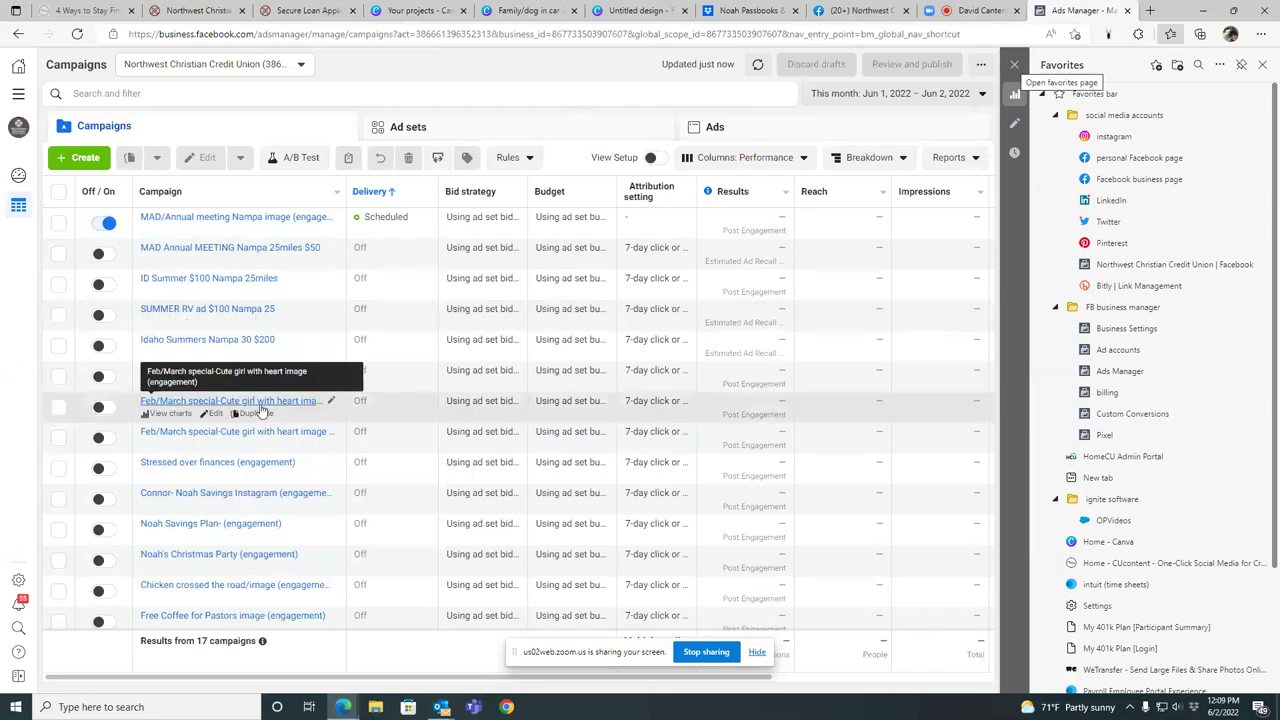